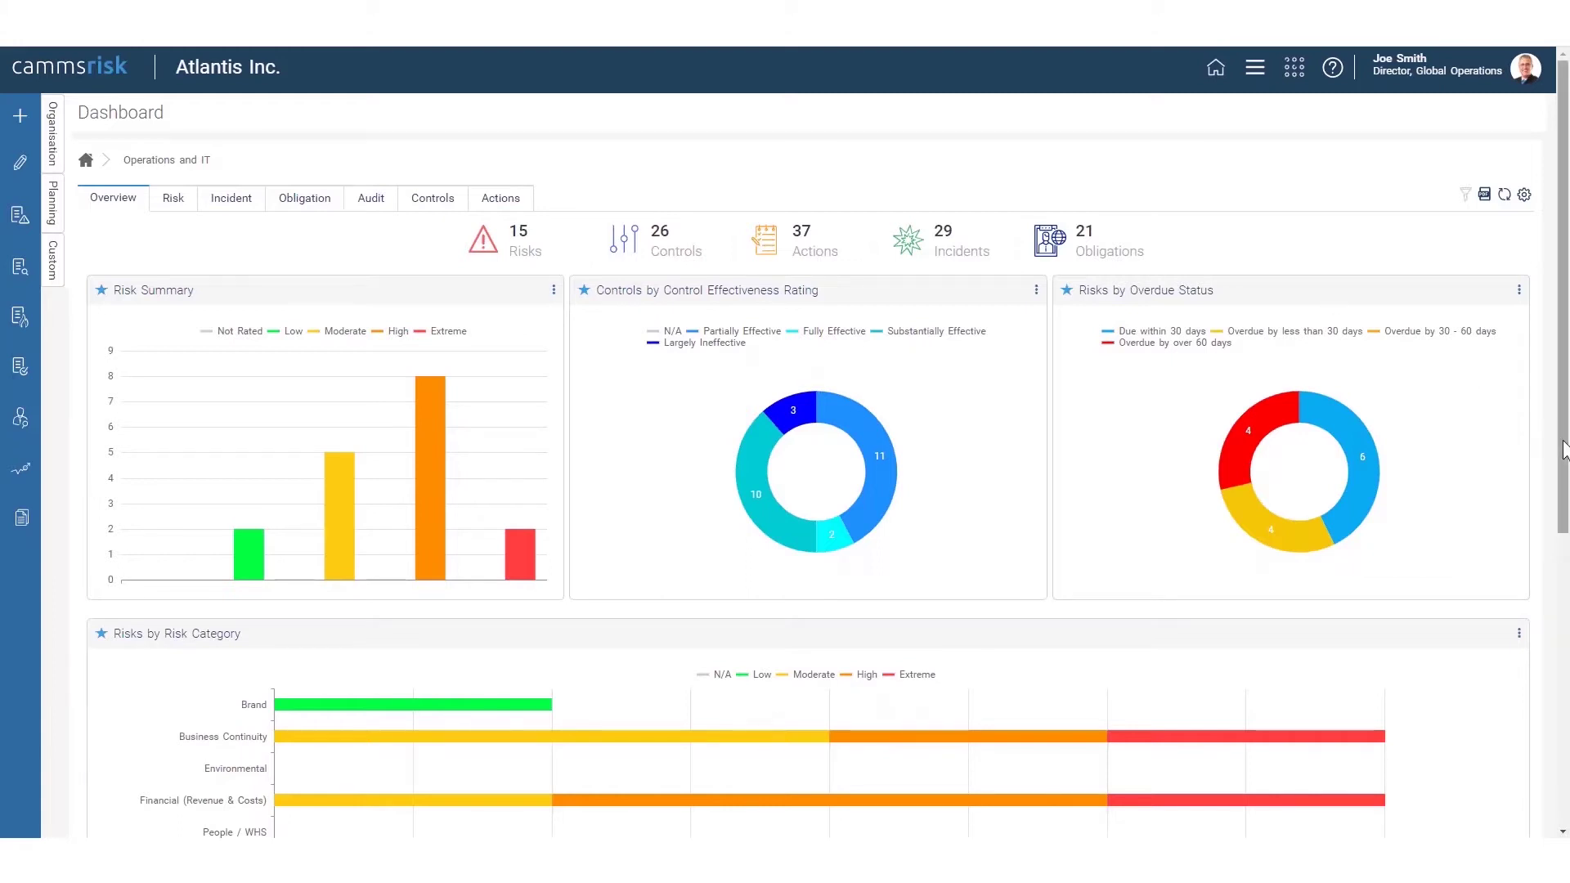
# View the drilldown list of Extreme risks from the Risk Summary chart, and close it
pyautogui.scroll(-1, 1564, 454)
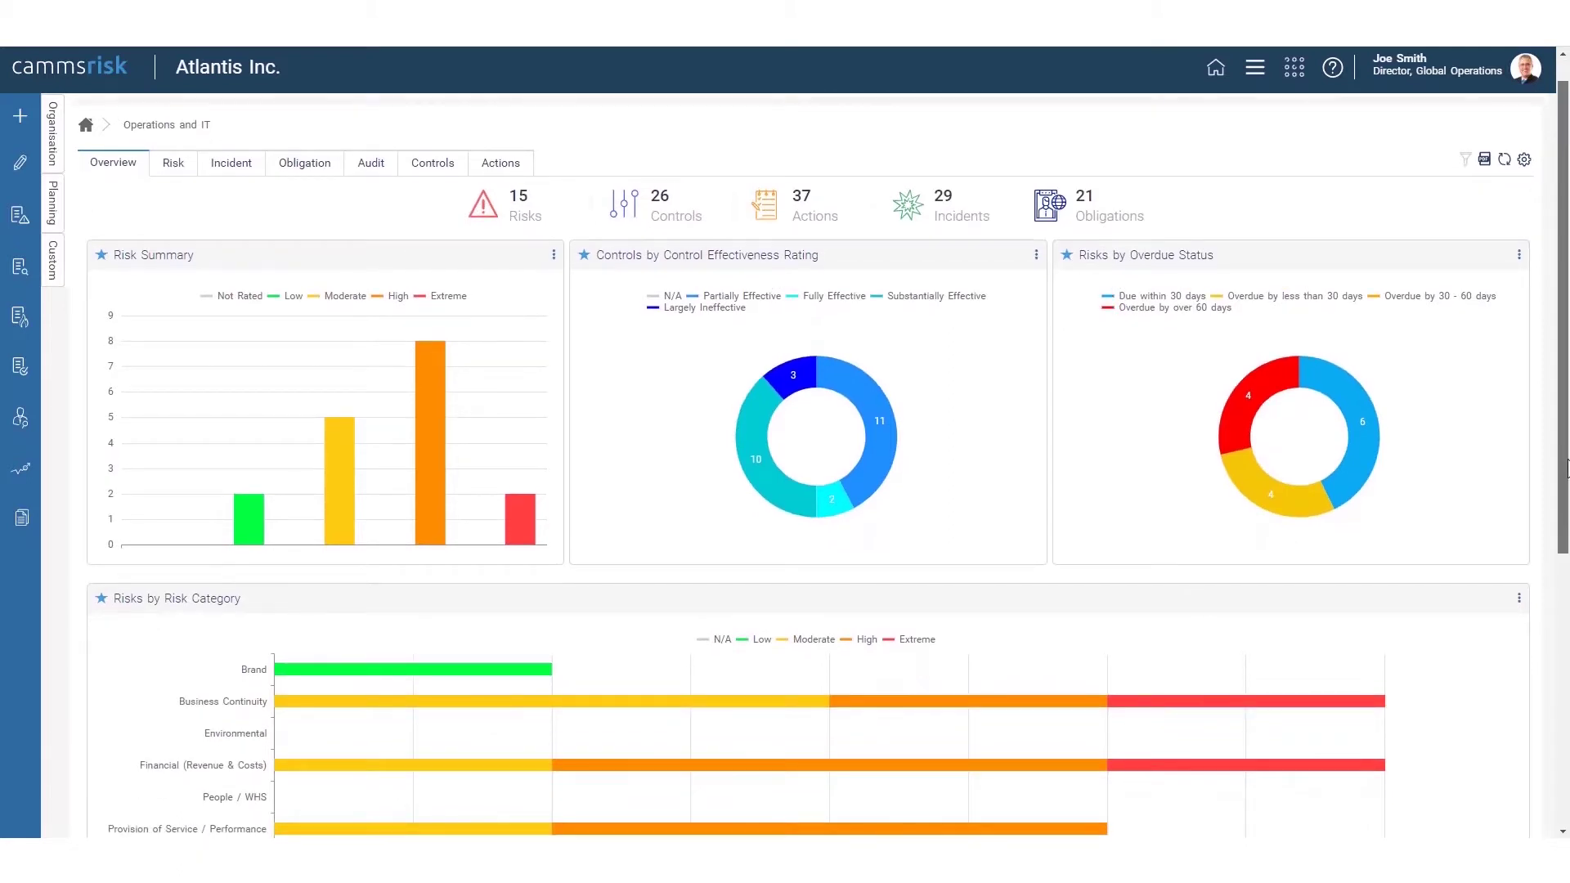
pyautogui.scroll(-1, 1567, 470)
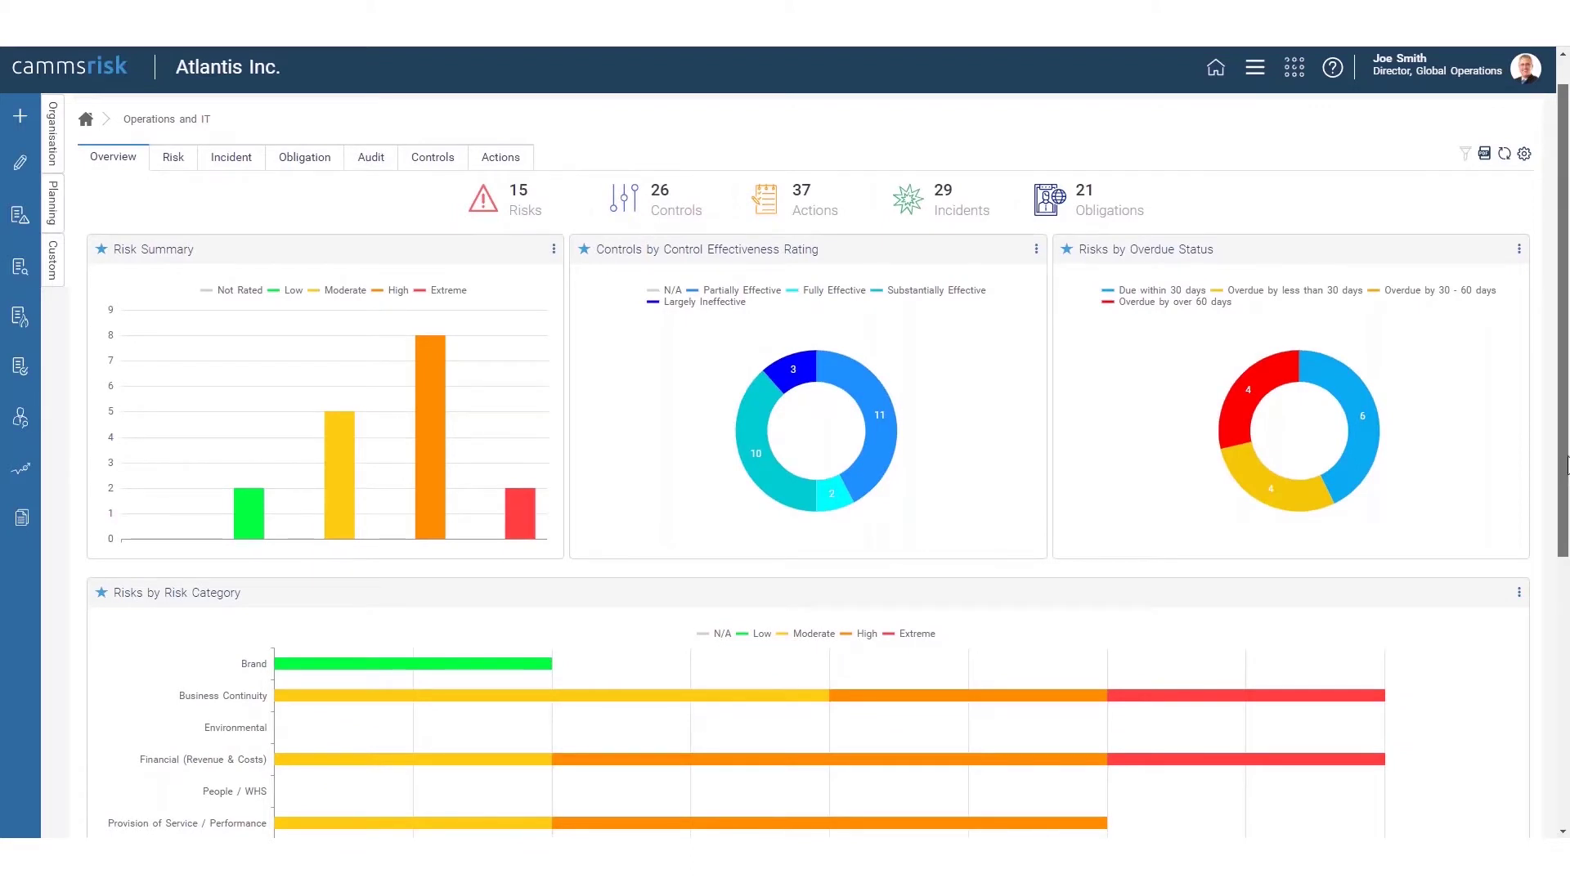
pyautogui.scroll(1, 1567, 465)
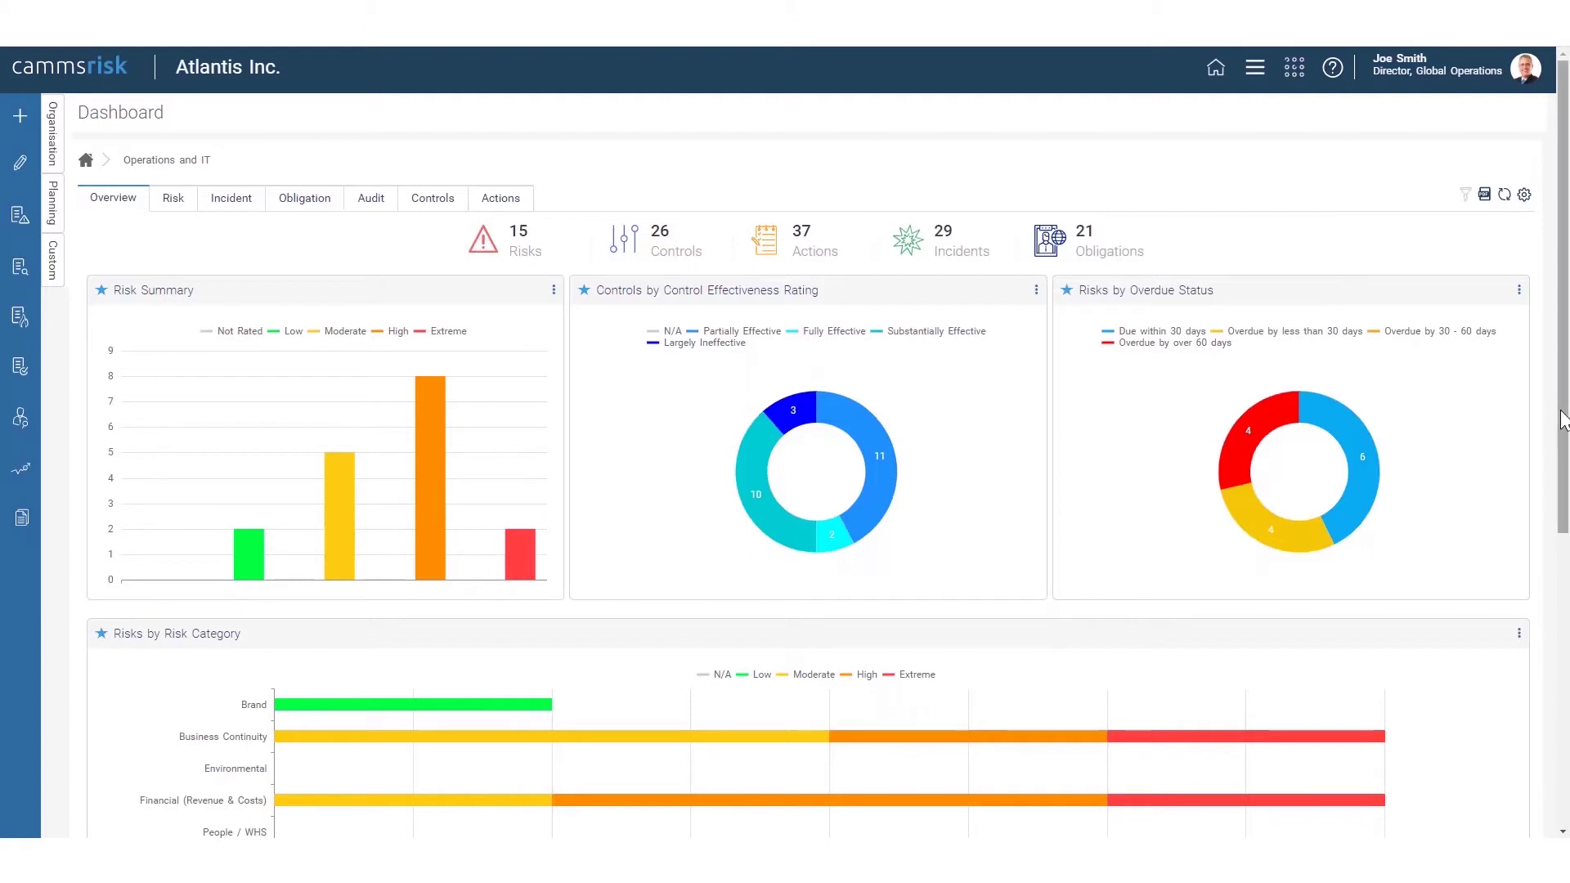
pyautogui.moveTo(1563, 421); pyautogui.dragTo(1564, 437)
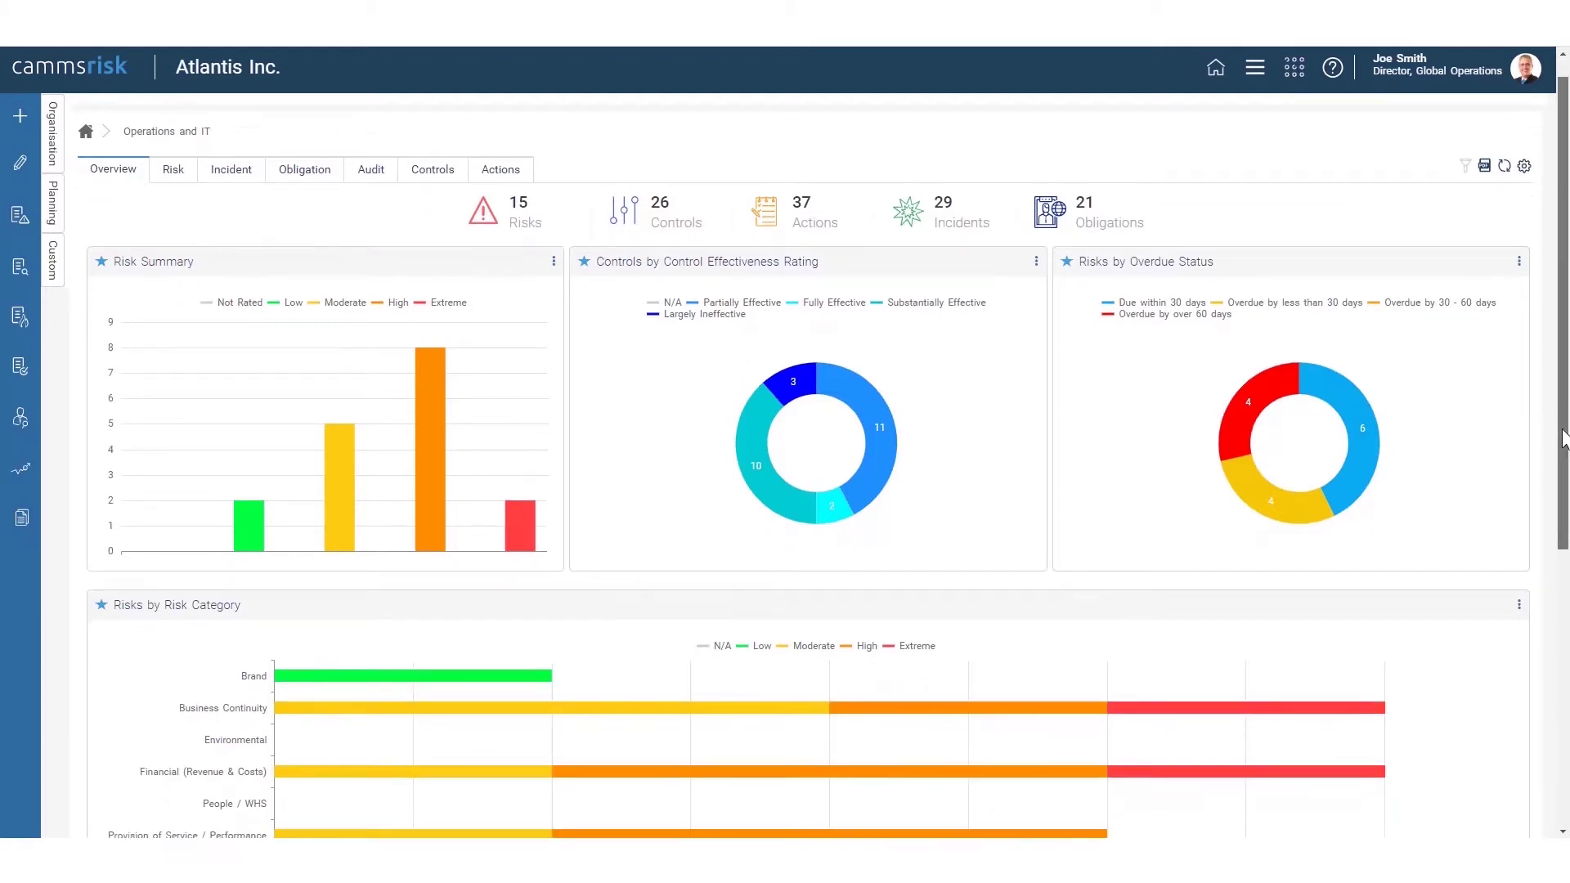
pyautogui.moveTo(1564, 439); pyautogui.dragTo(1563, 434)
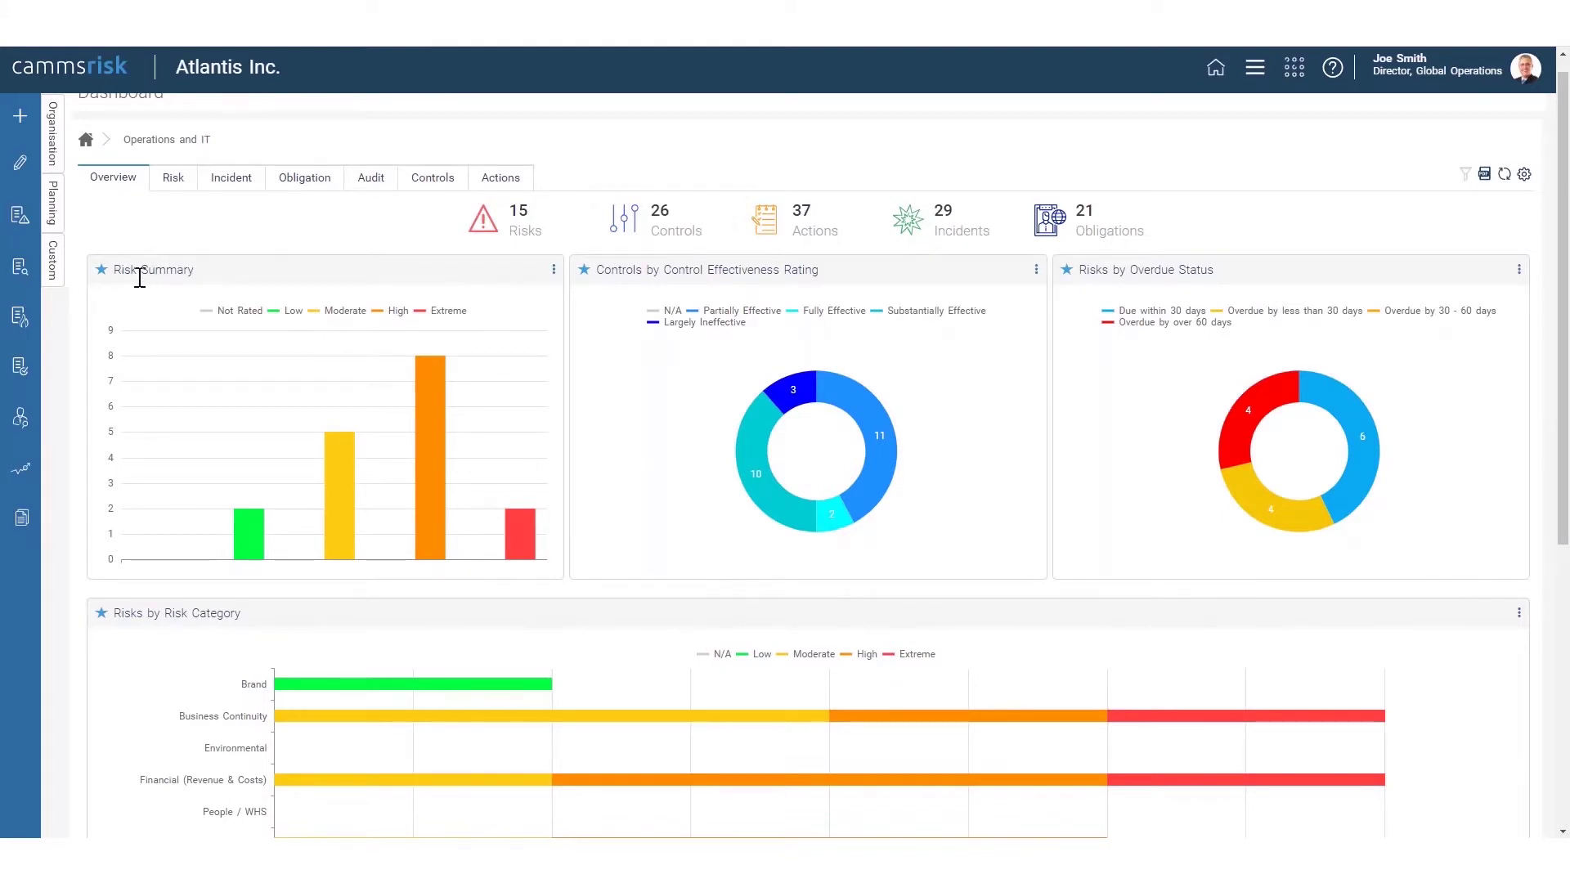
pyautogui.moveTo(515, 549)
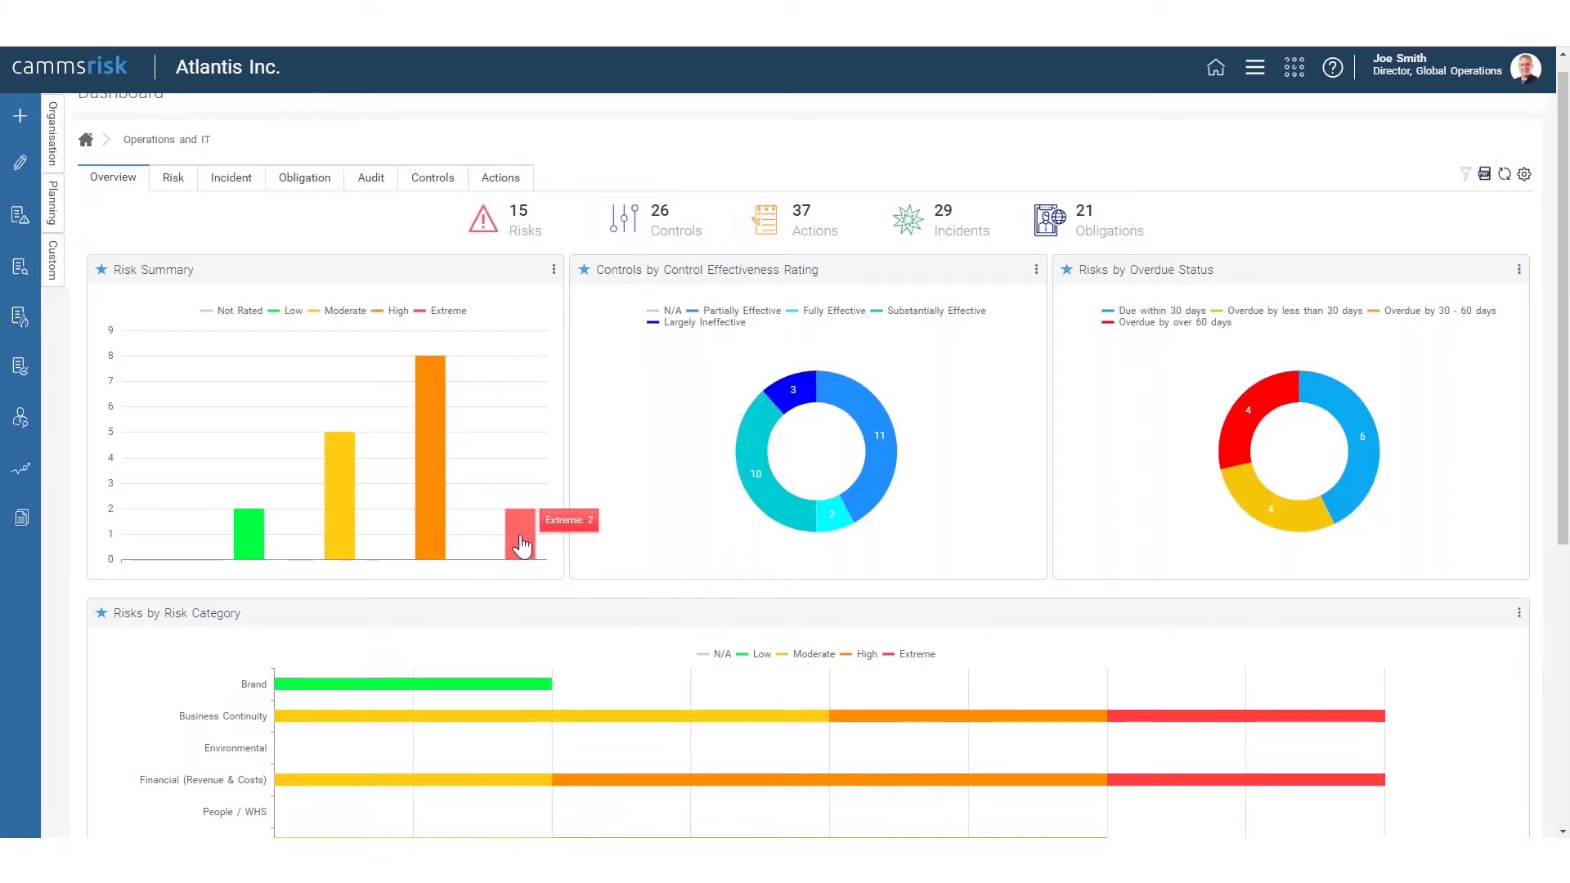
pyautogui.click(521, 546)
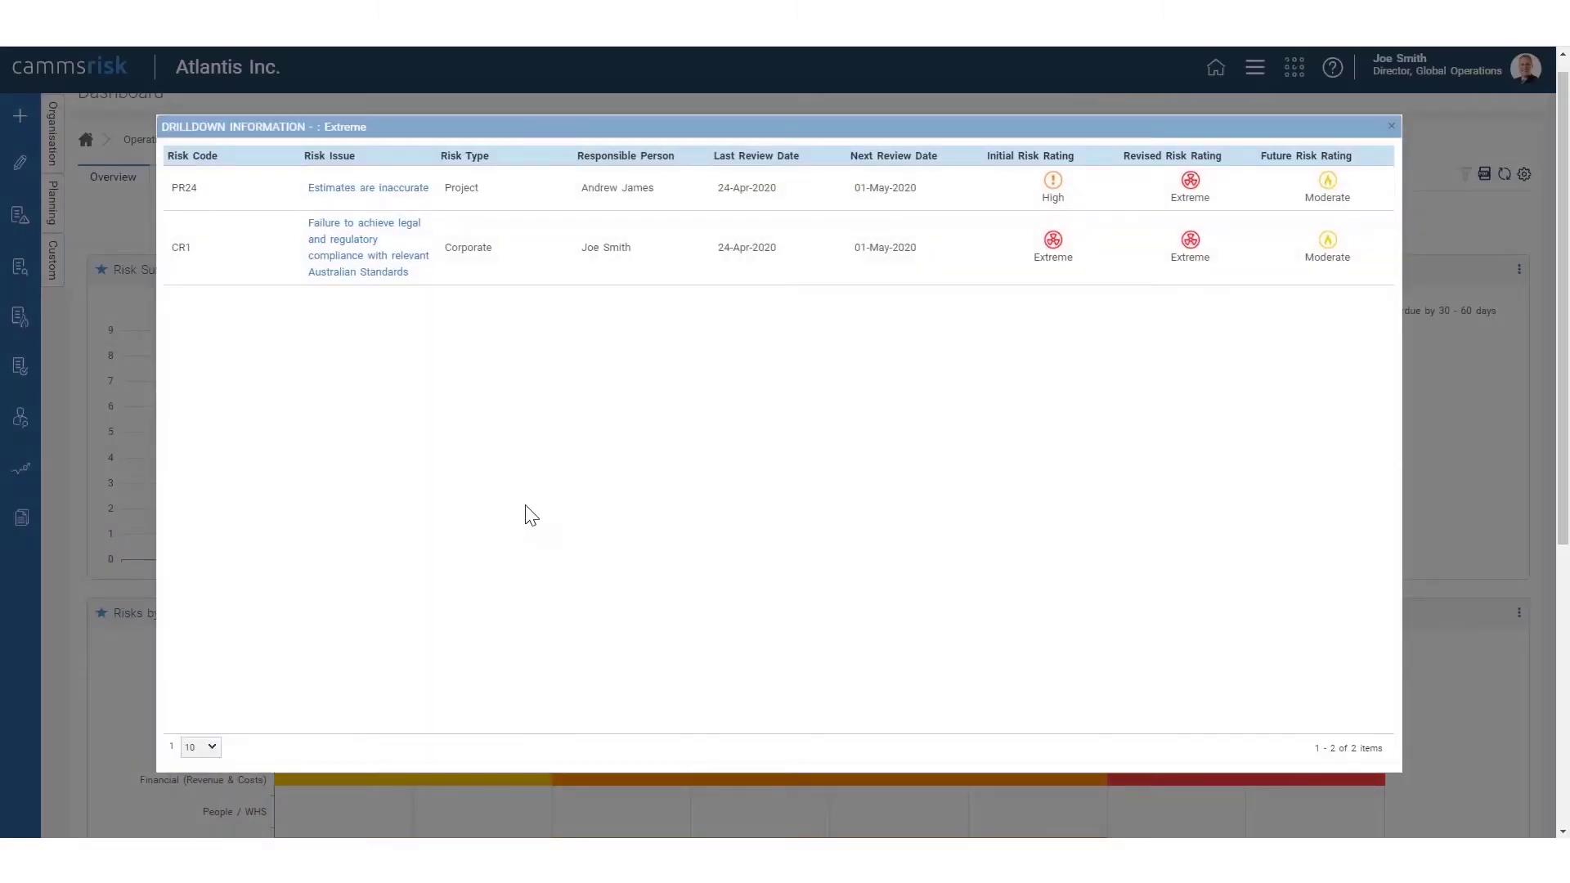
pyautogui.click(1391, 127)
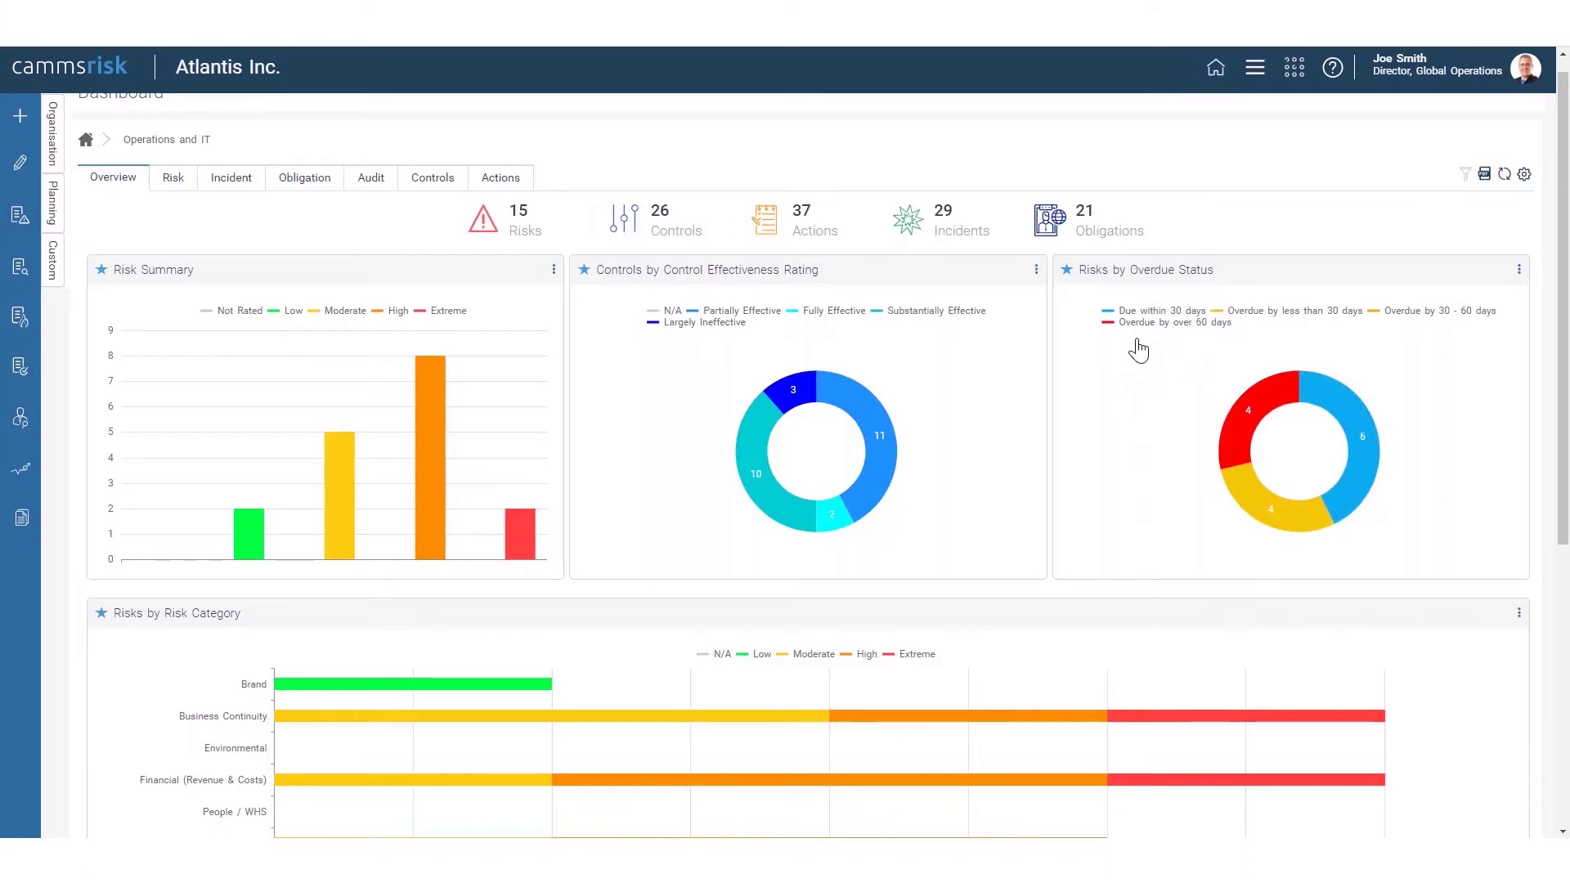
# Review the Risks by Overdue Status chart and the risk category, action and incident charts on the overview dashboard
pyautogui.moveTo(1247, 443)
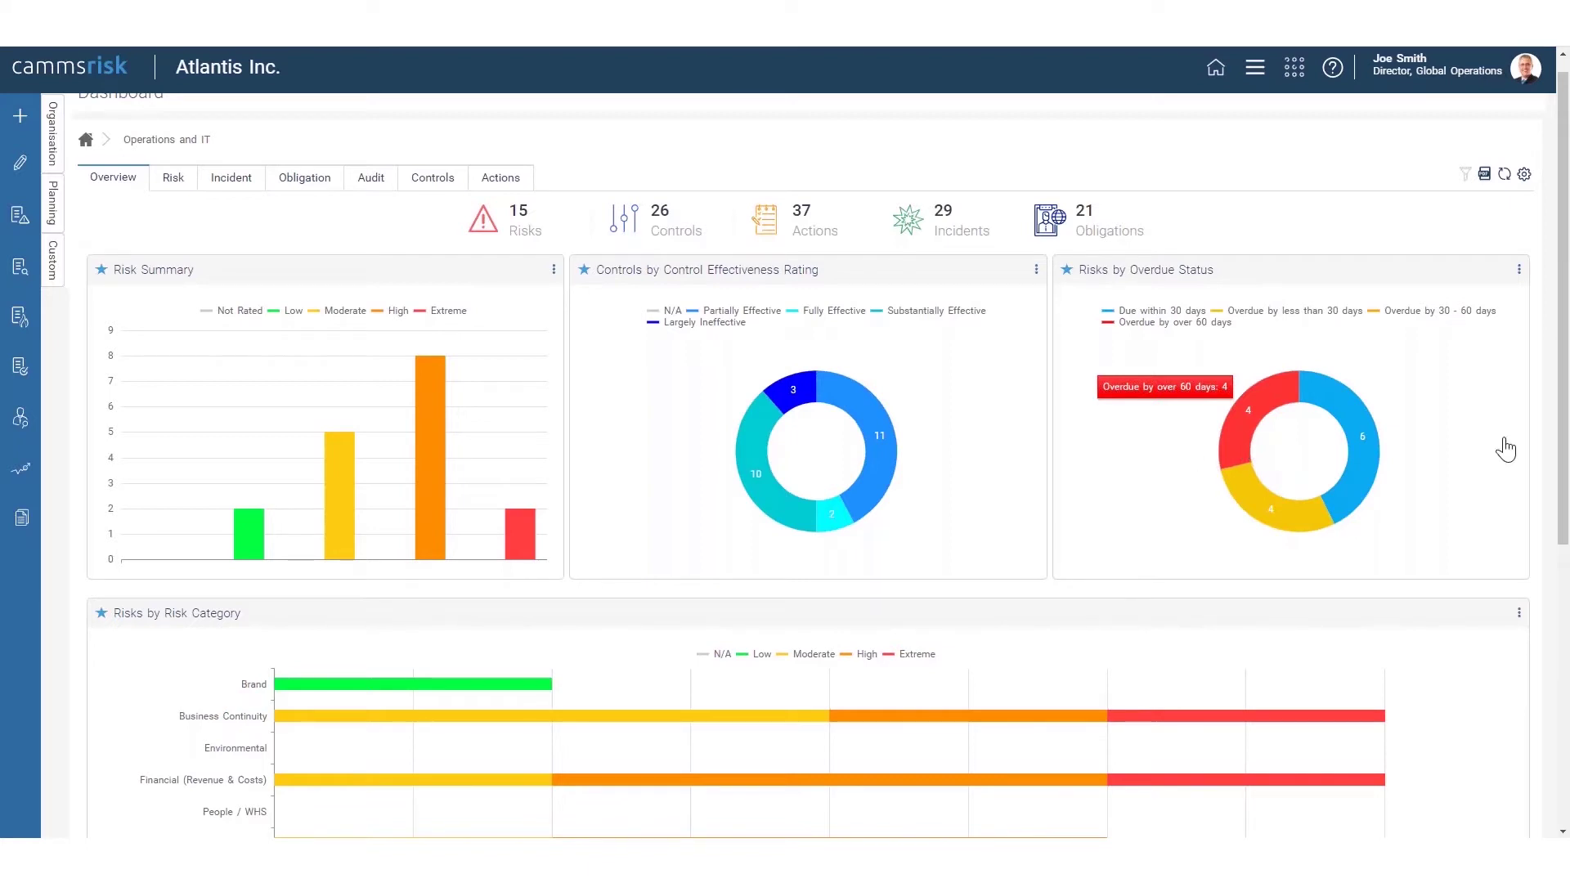
pyautogui.moveTo(1562, 395)
pyautogui.mouseDown()
pyautogui.moveTo(1562, 422)
pyautogui.moveTo(1565, 406)
pyautogui.mouseUp()
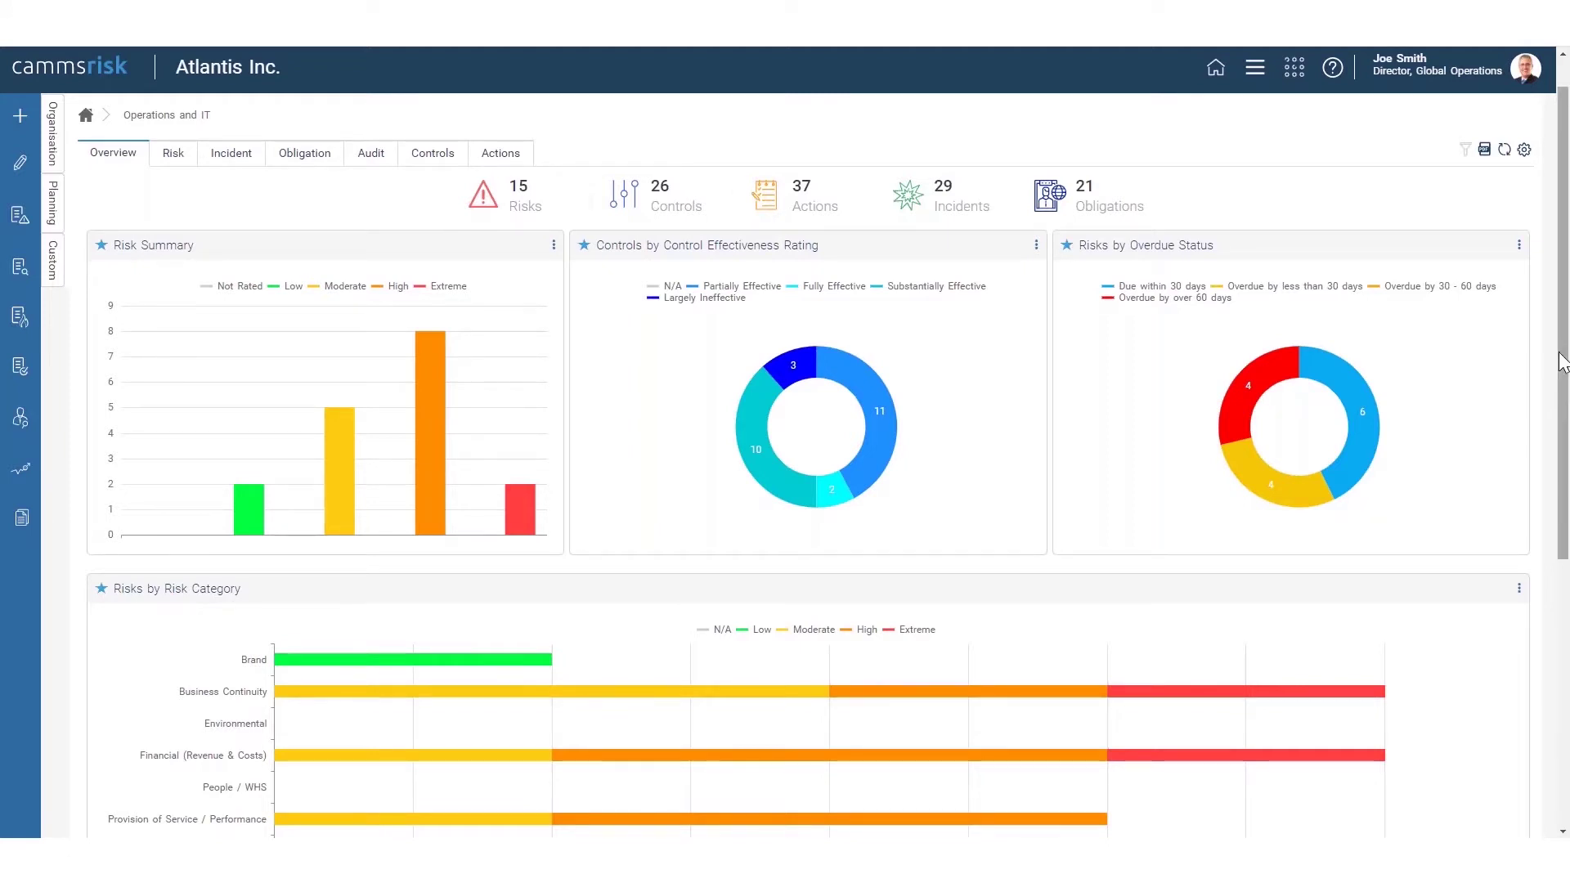
pyautogui.moveTo(1564, 365); pyautogui.dragTo(1560, 650)
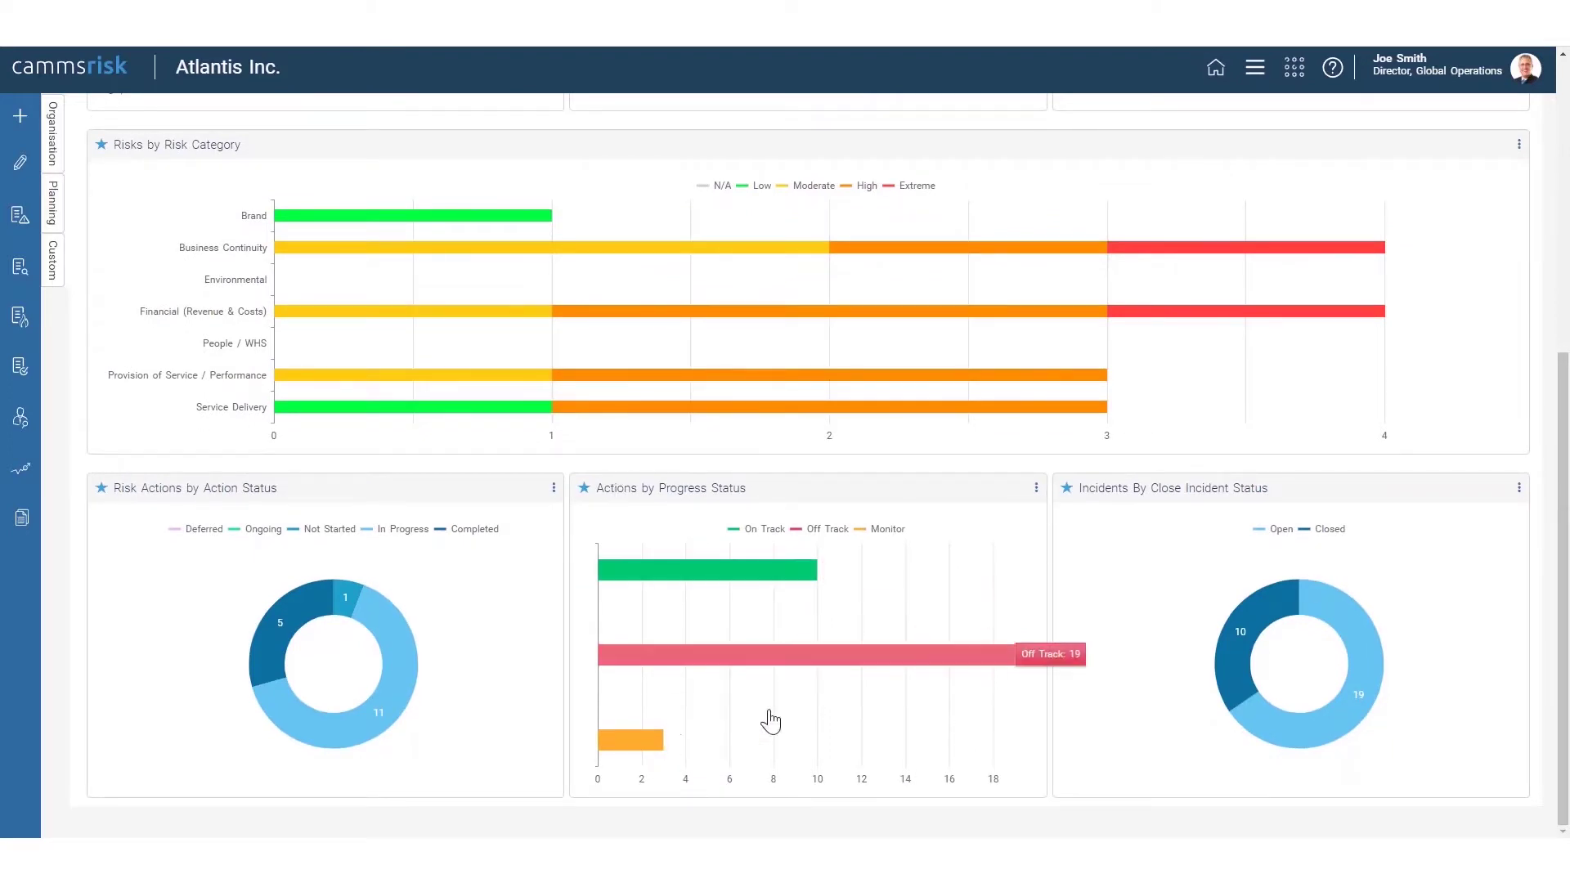
pyautogui.moveTo(1562, 654); pyautogui.dragTo(1561, 356)
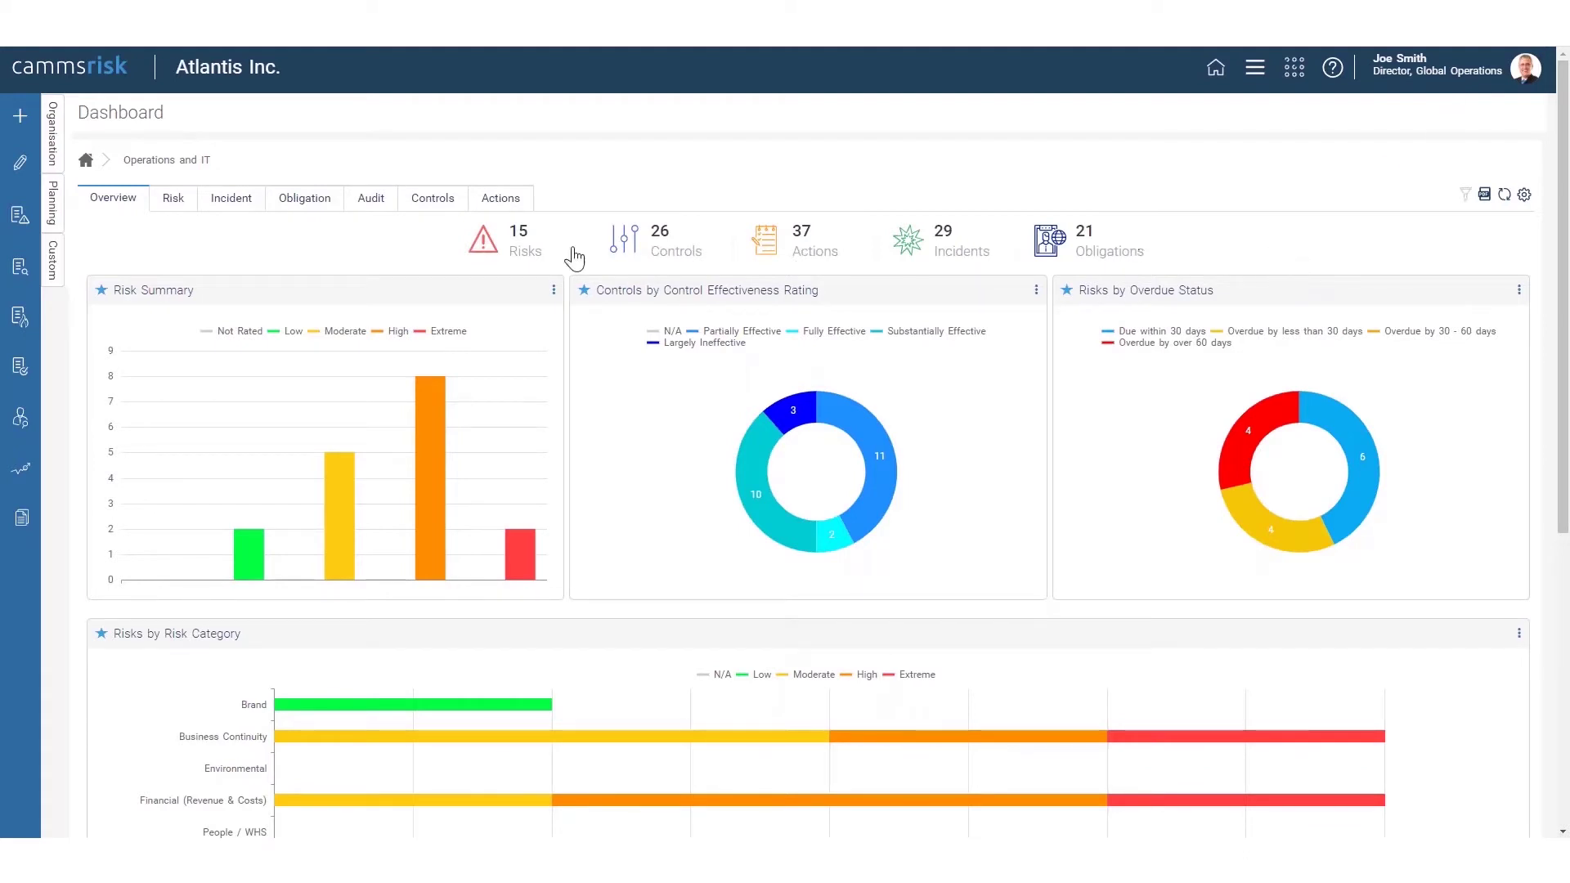
# View the drilldown lists behind the Risks and Actions totals, closing each one
pyautogui.click(500, 248)
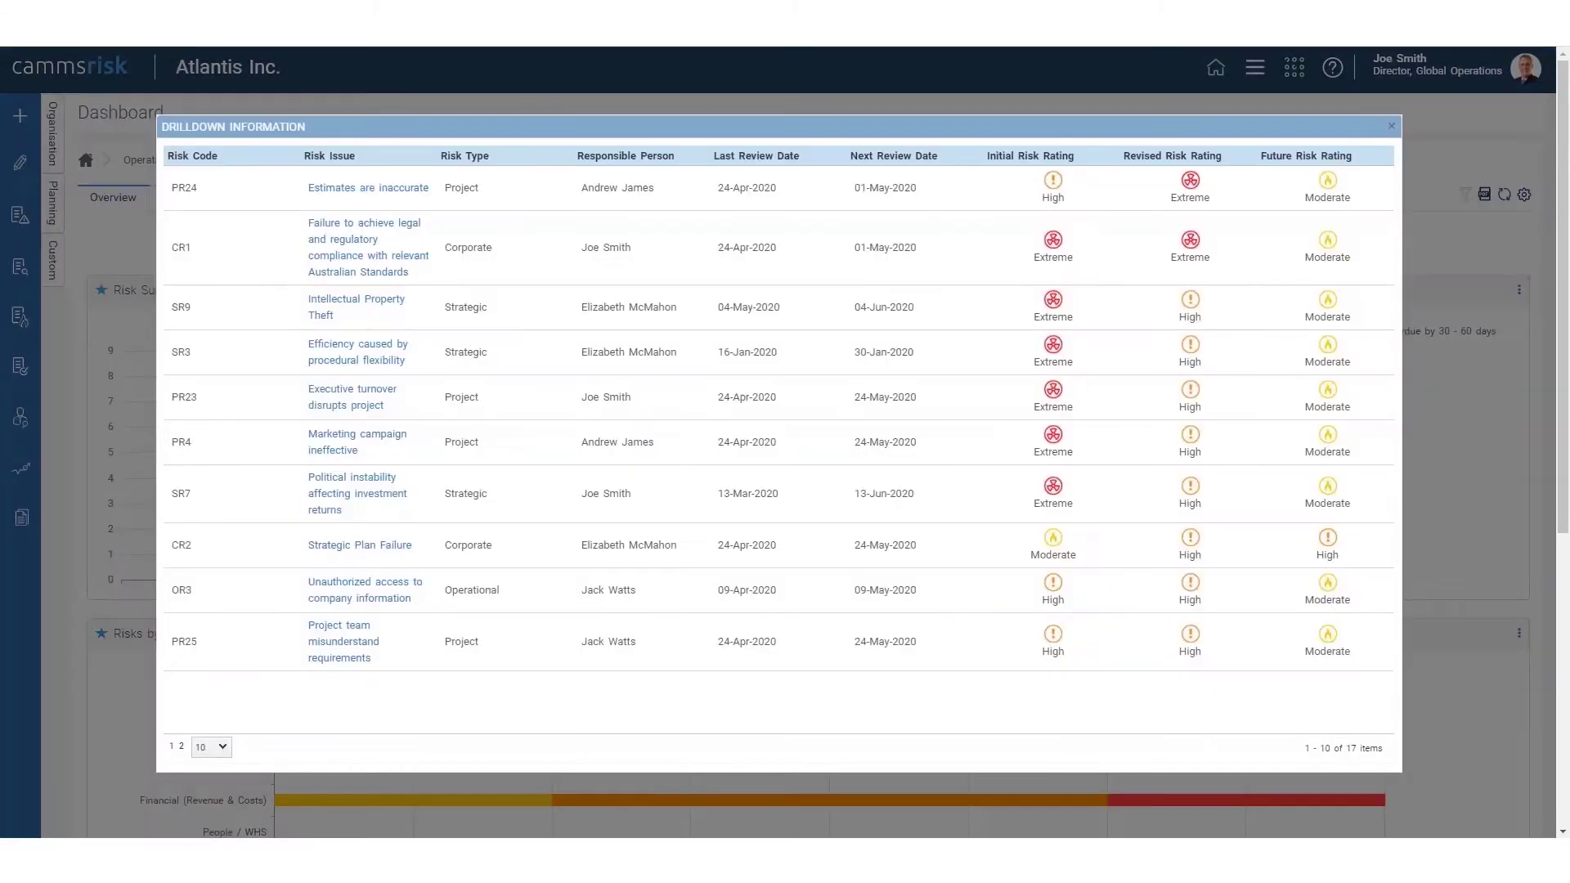
pyautogui.click(1391, 126)
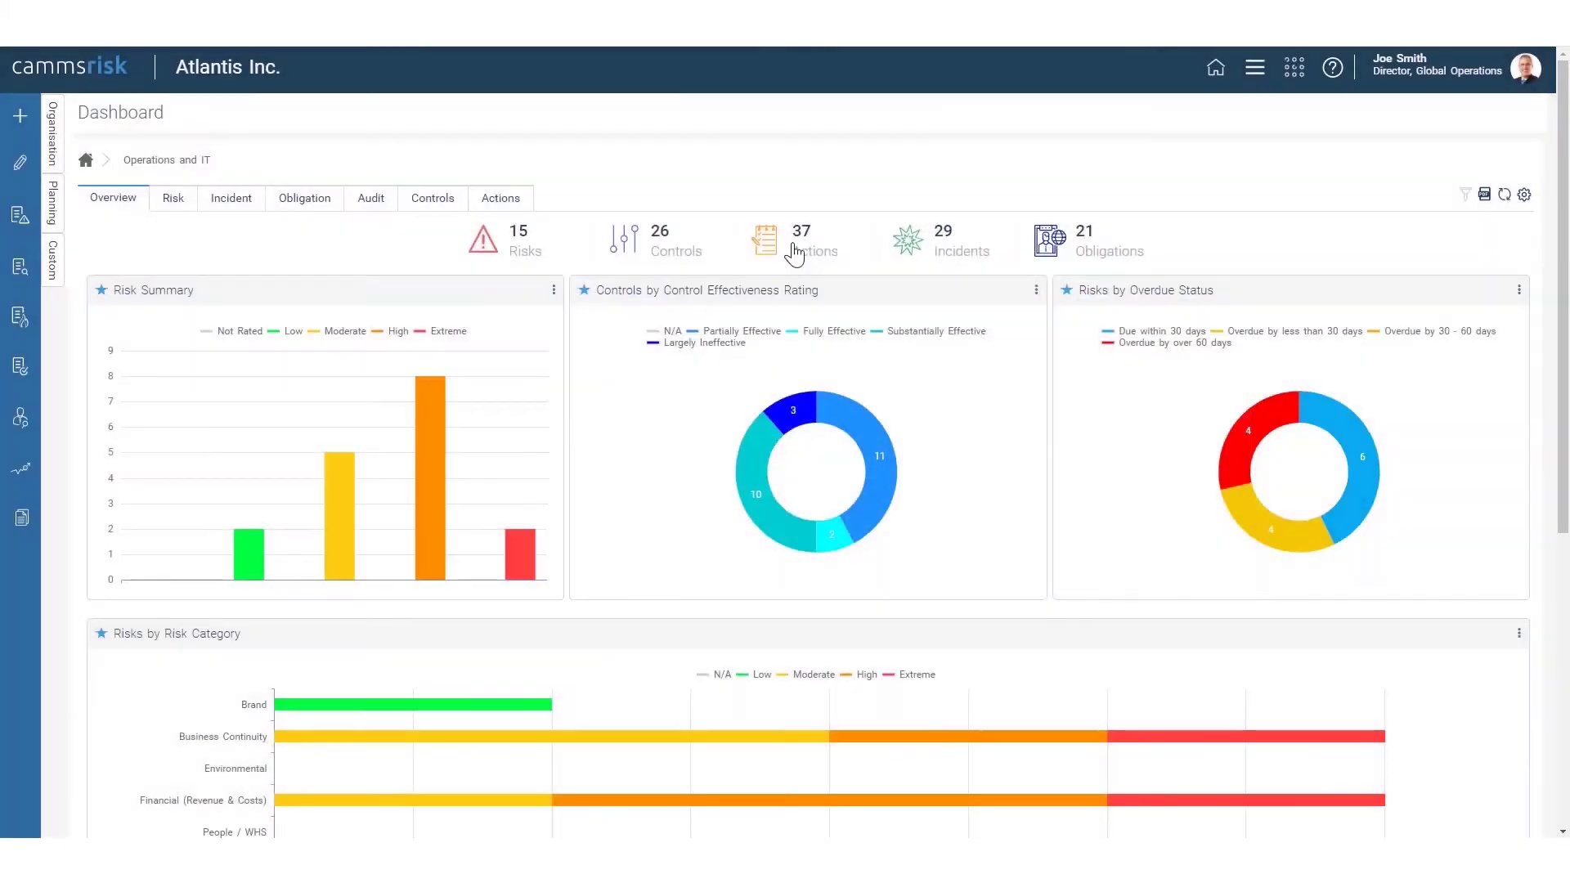
pyautogui.click(791, 250)
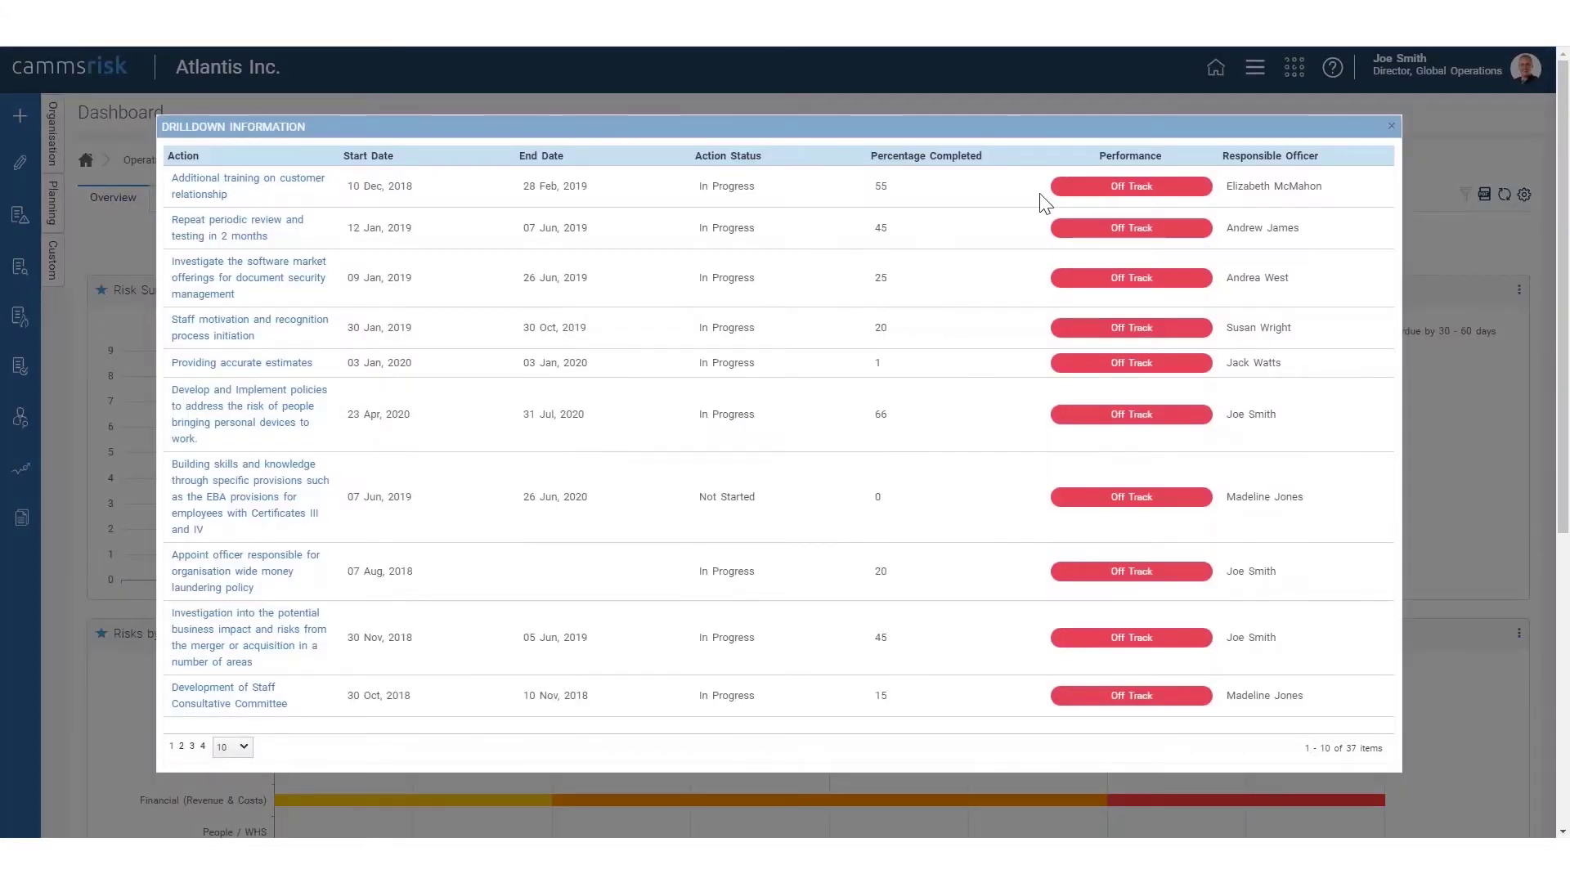
pyautogui.click(1391, 126)
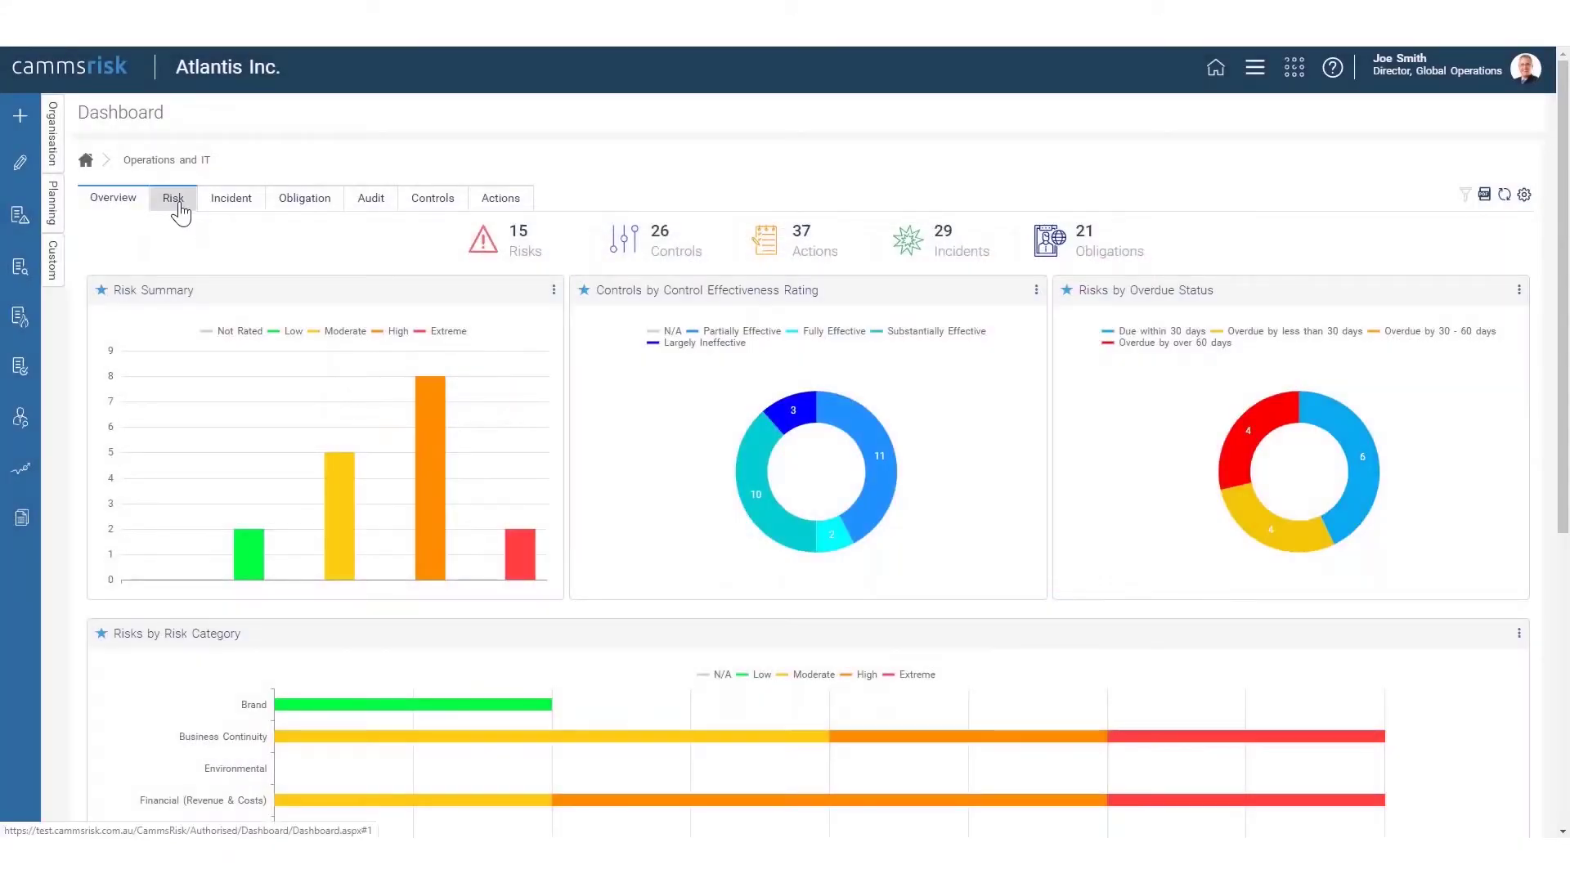
# Open the Risk dashboard and review its Top Risks list, assessment matrices and Risks by Risk Category chart
pyautogui.click(175, 204)
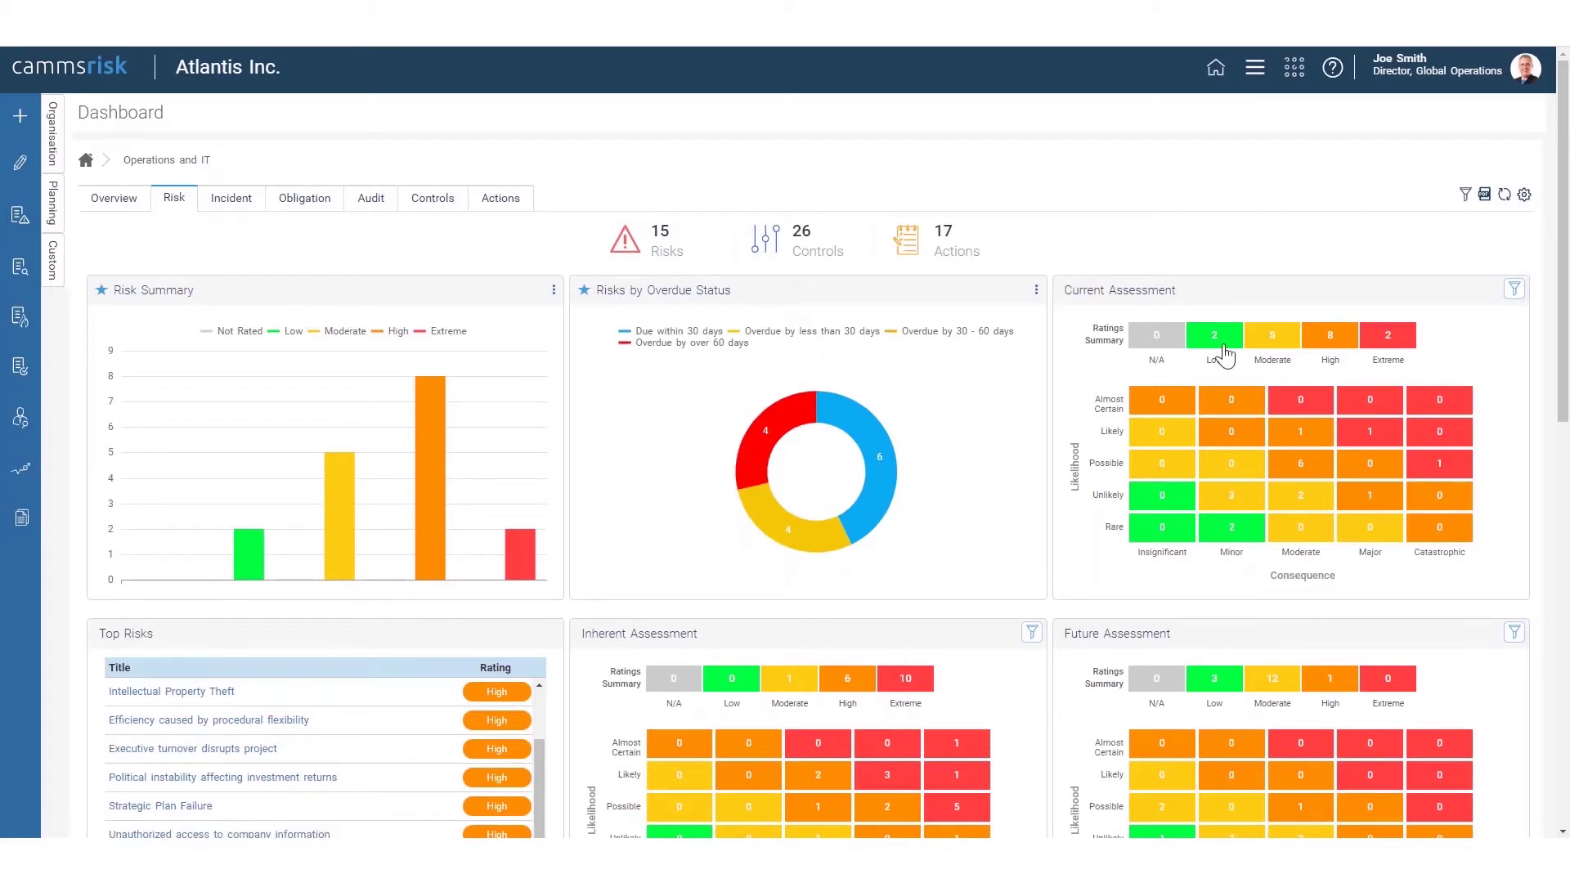
pyautogui.moveTo(1565, 354); pyautogui.dragTo(1565, 499)
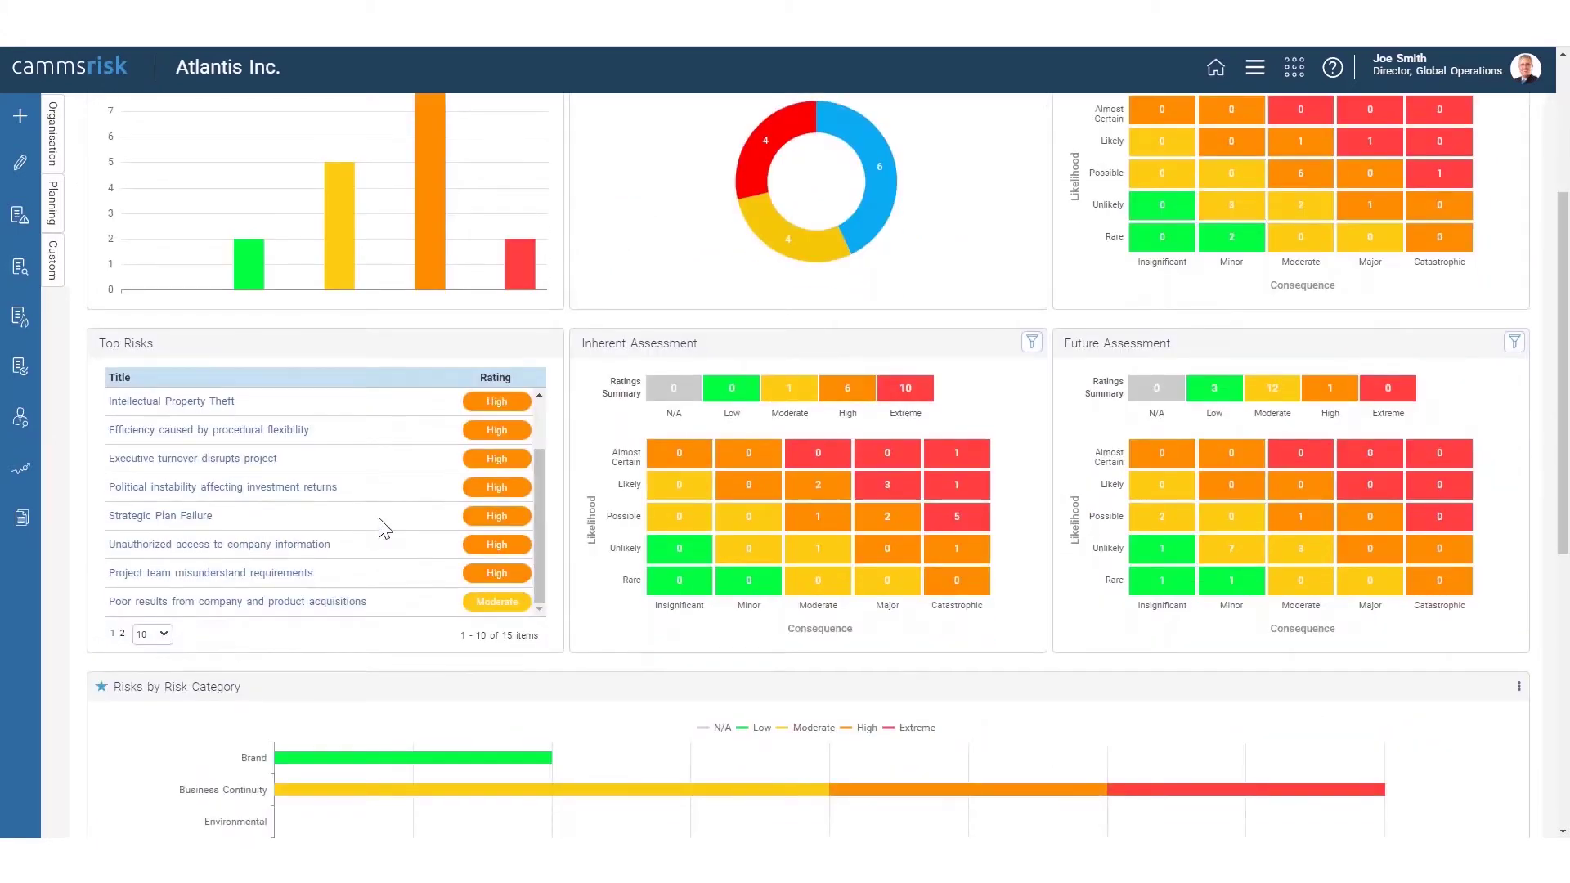
pyautogui.scroll(2, 499, 511)
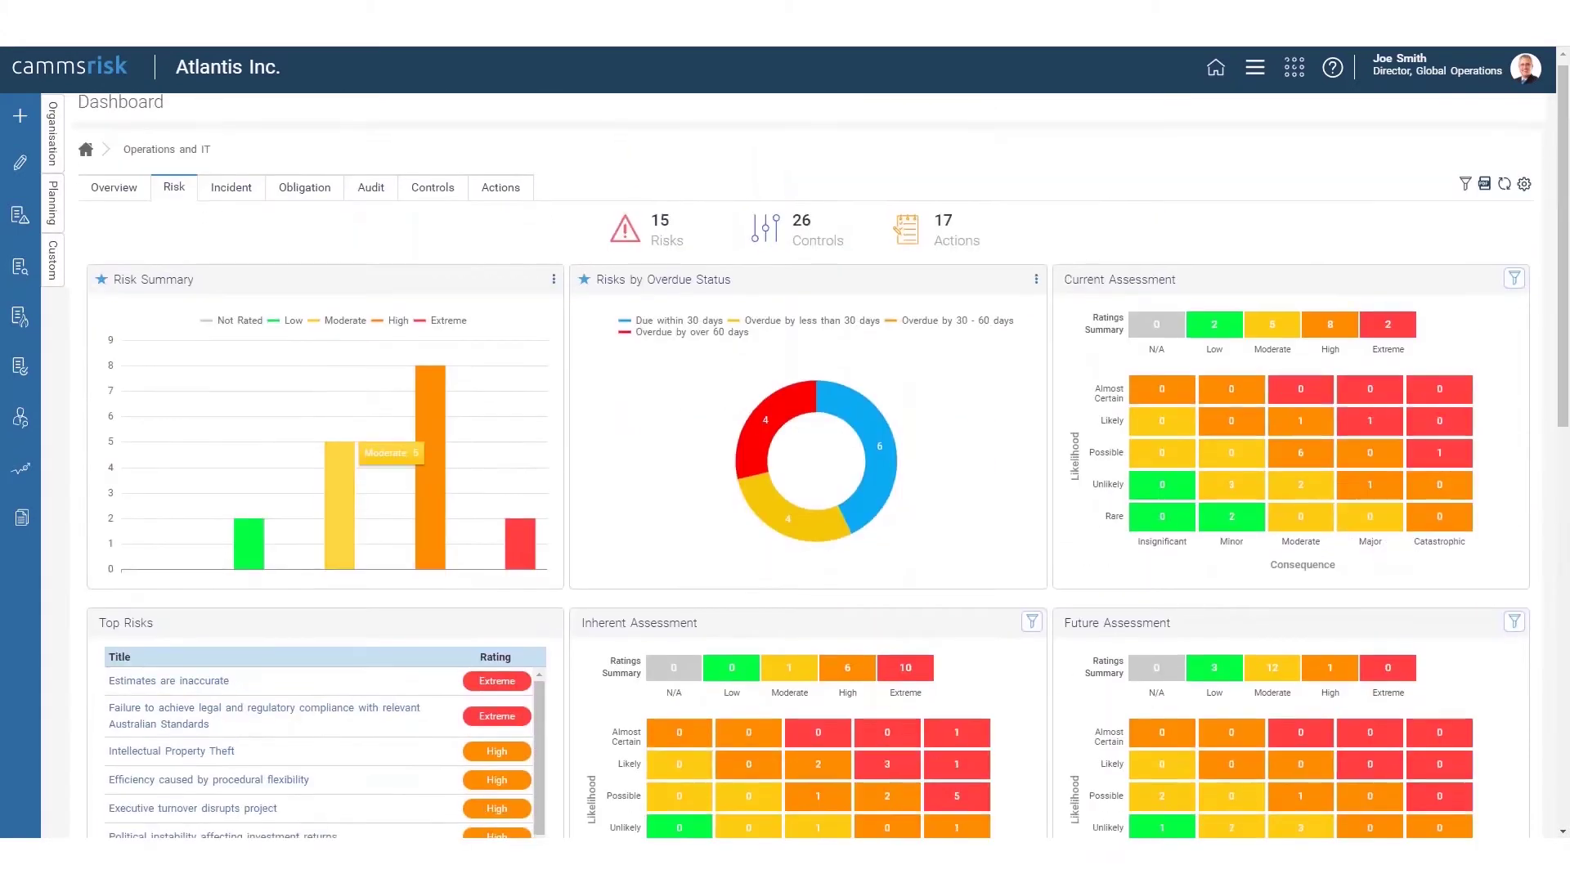
pyautogui.scroll(-1, 217, 552)
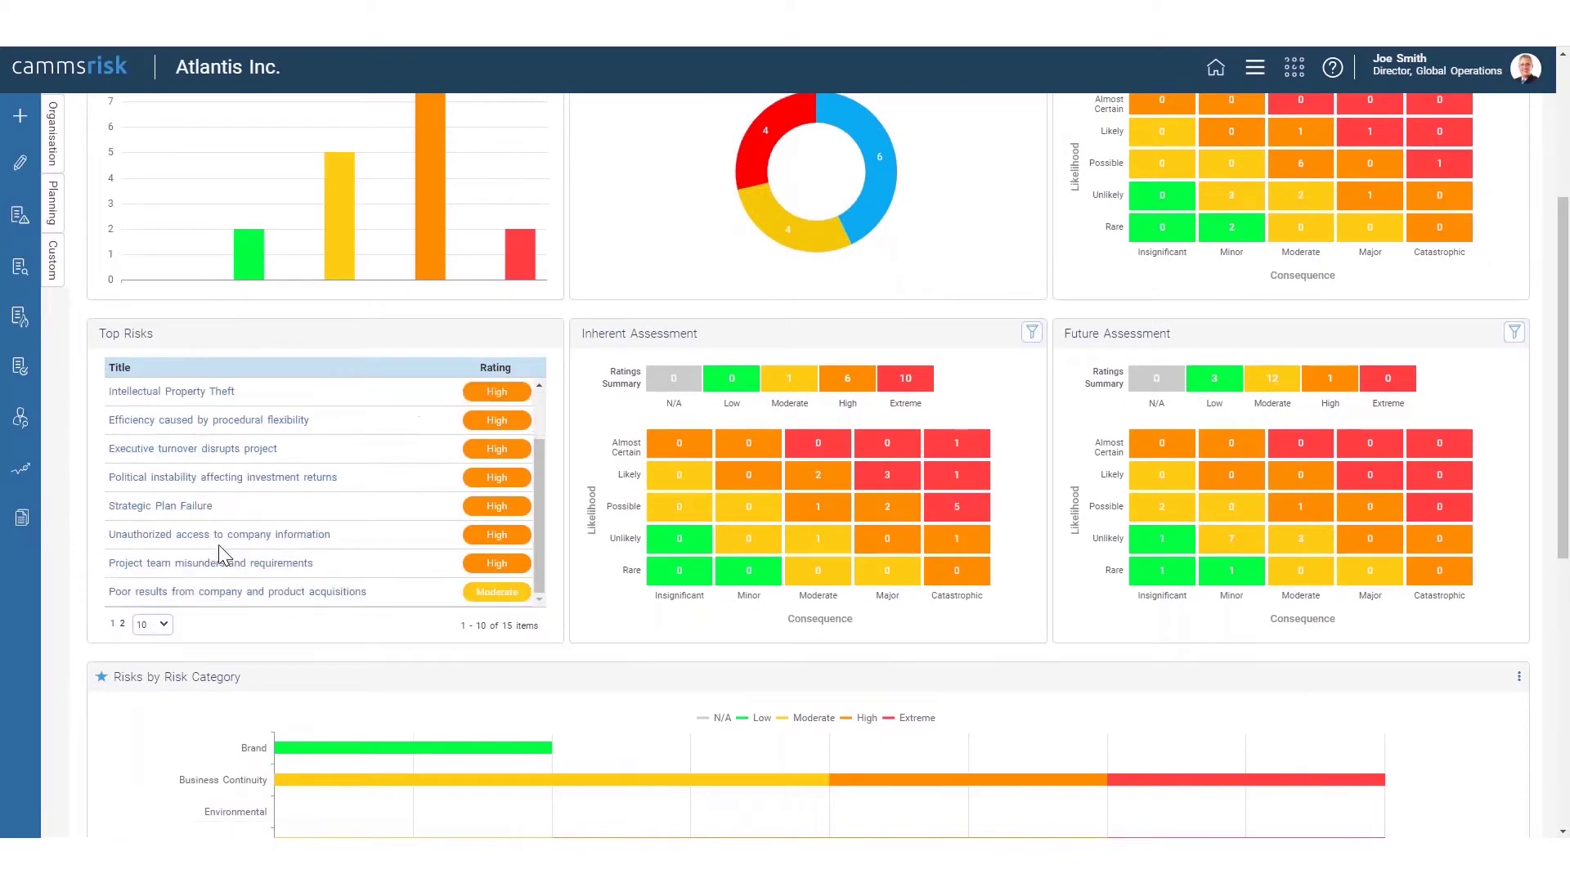
pyautogui.scroll(-1, 218, 548)
pyautogui.scroll(-2, 123, 483)
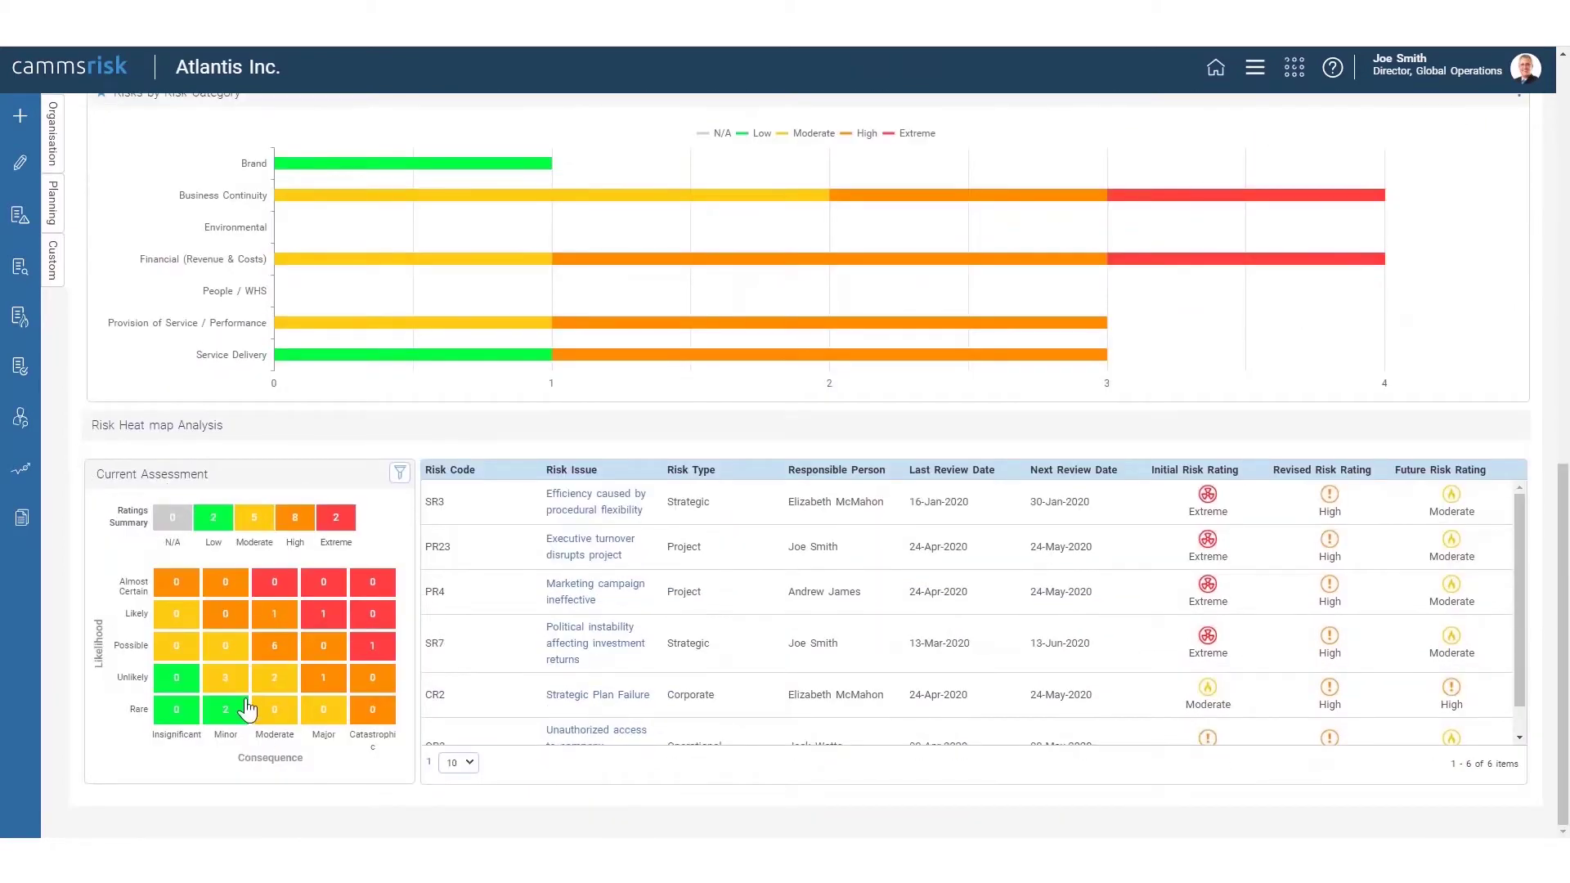
# In the Risk Heat map Analysis, list the risks for the Possible/Moderate cell and for the Likely/Major cell
pyautogui.click(273, 661)
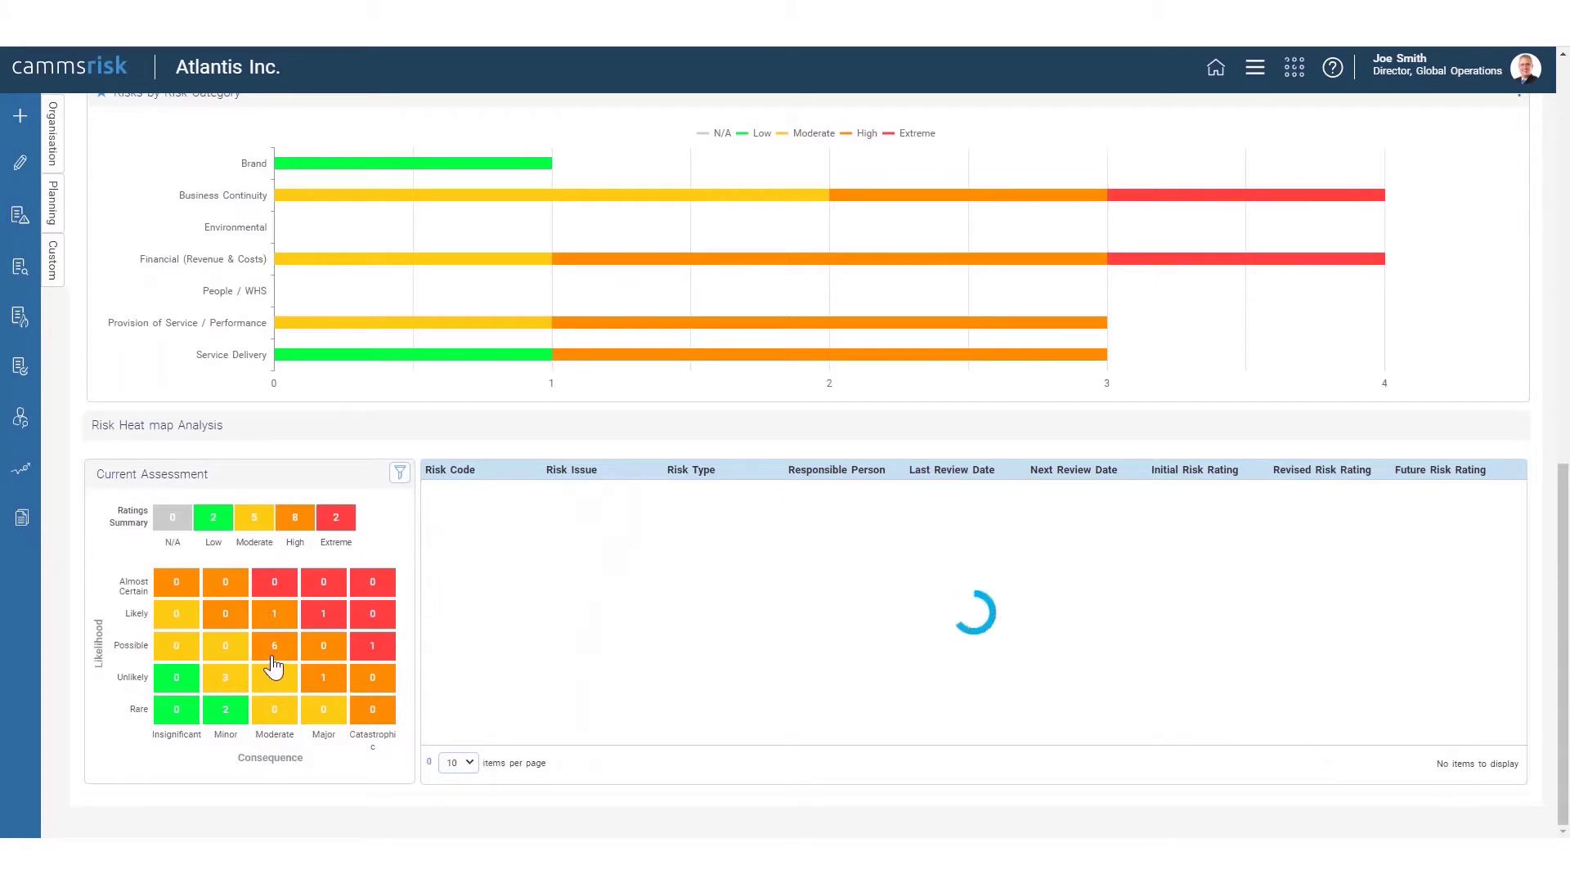
pyautogui.click(334, 628)
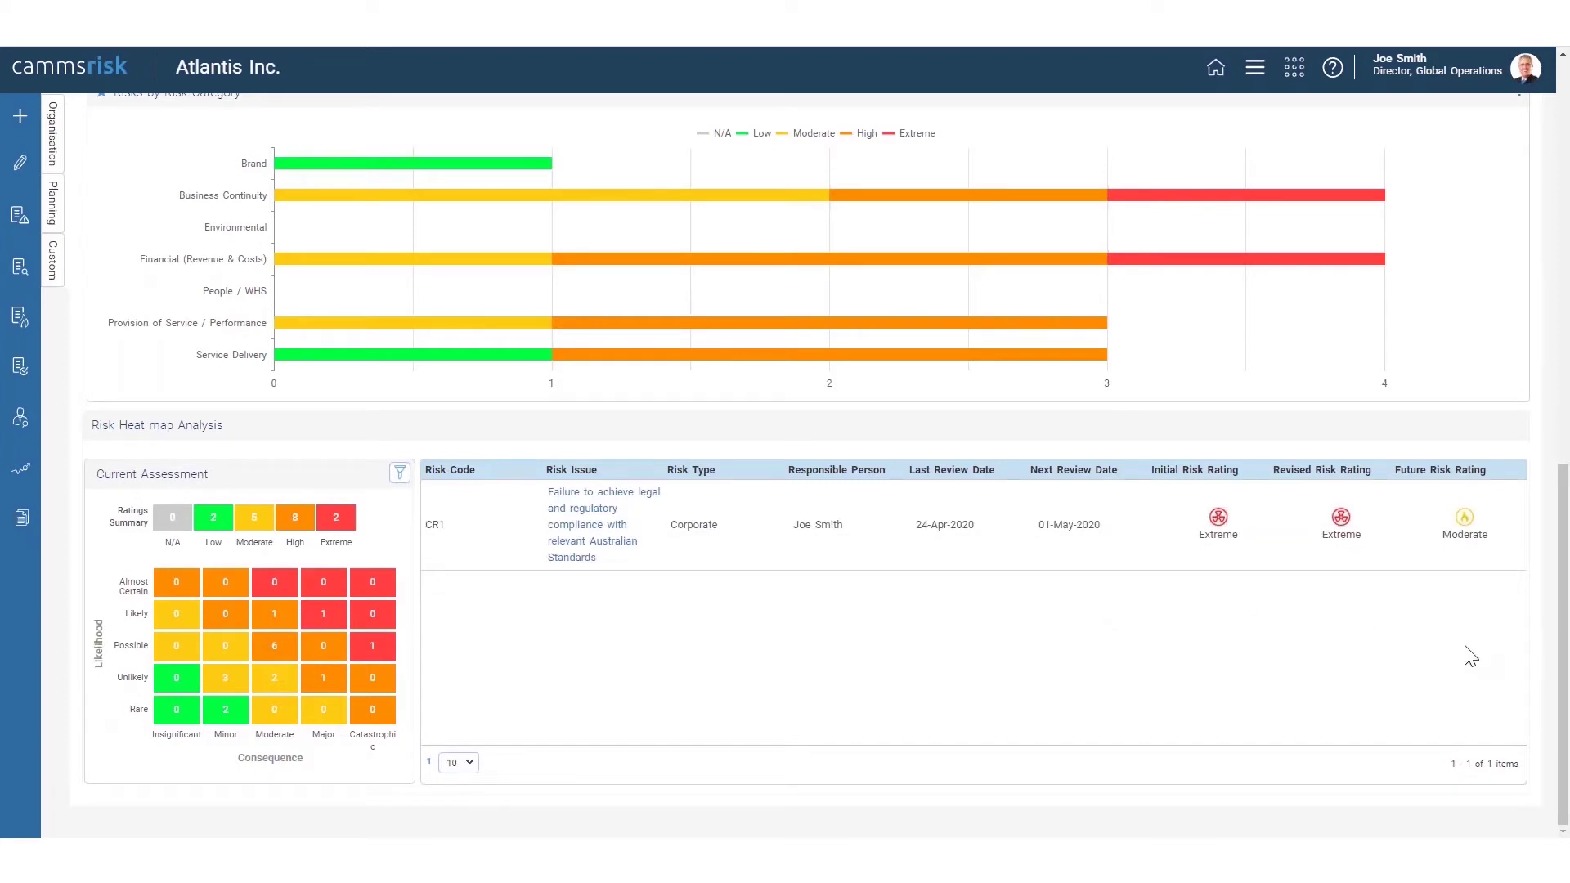
# Switch the Risk Summary chart to a bar chart, to a donut chart, and back to a column chart
pyautogui.moveTo(1562, 665); pyautogui.dragTo(1541, 227)
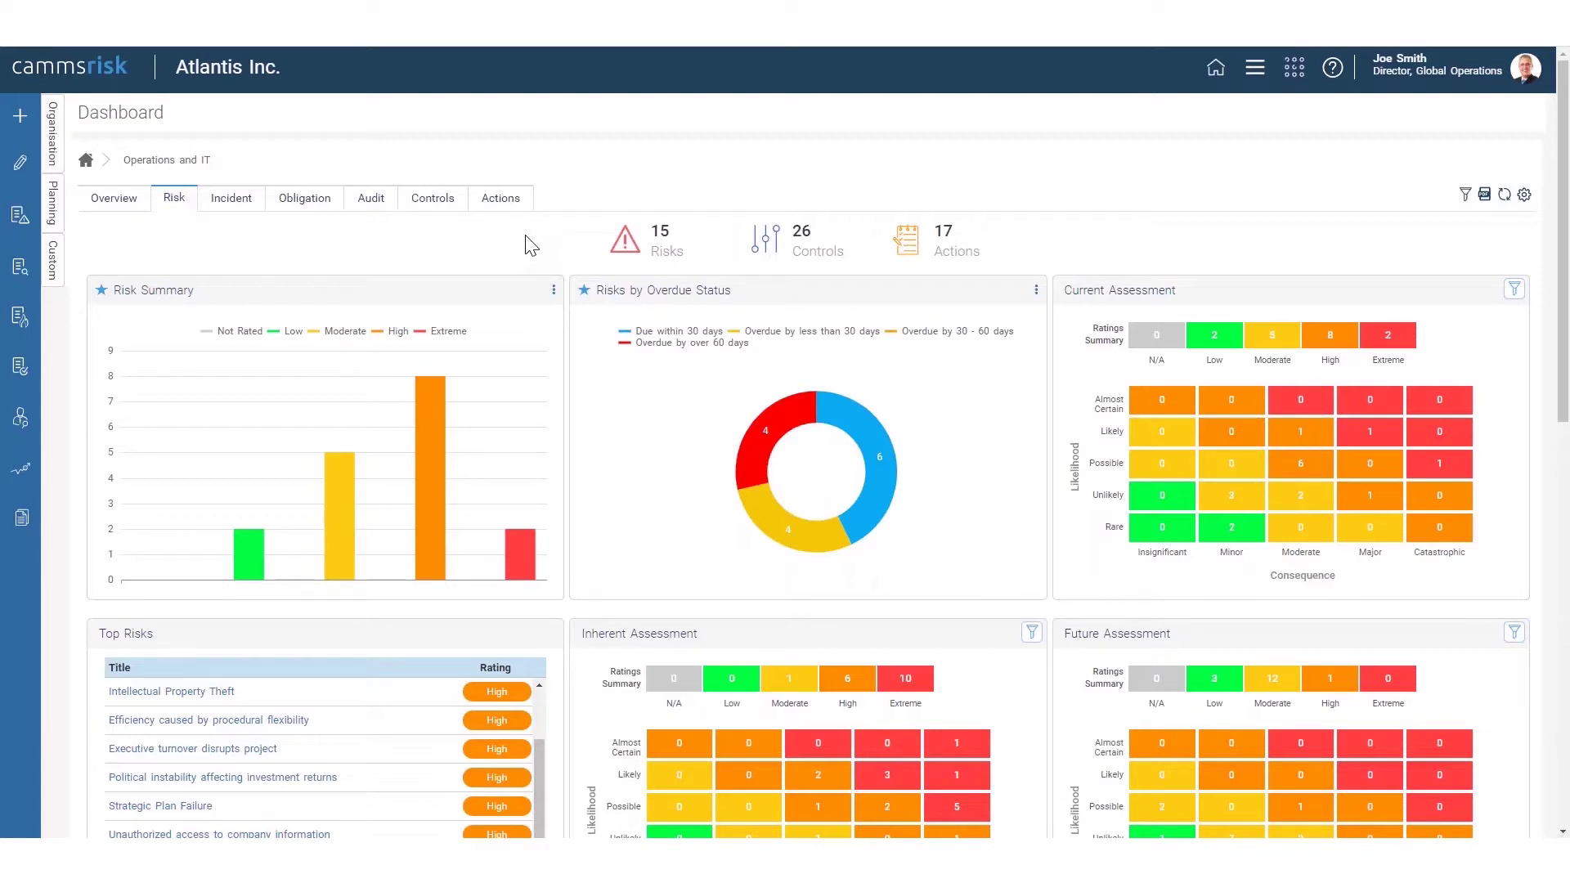
pyautogui.click(553, 291)
pyautogui.click(571, 259)
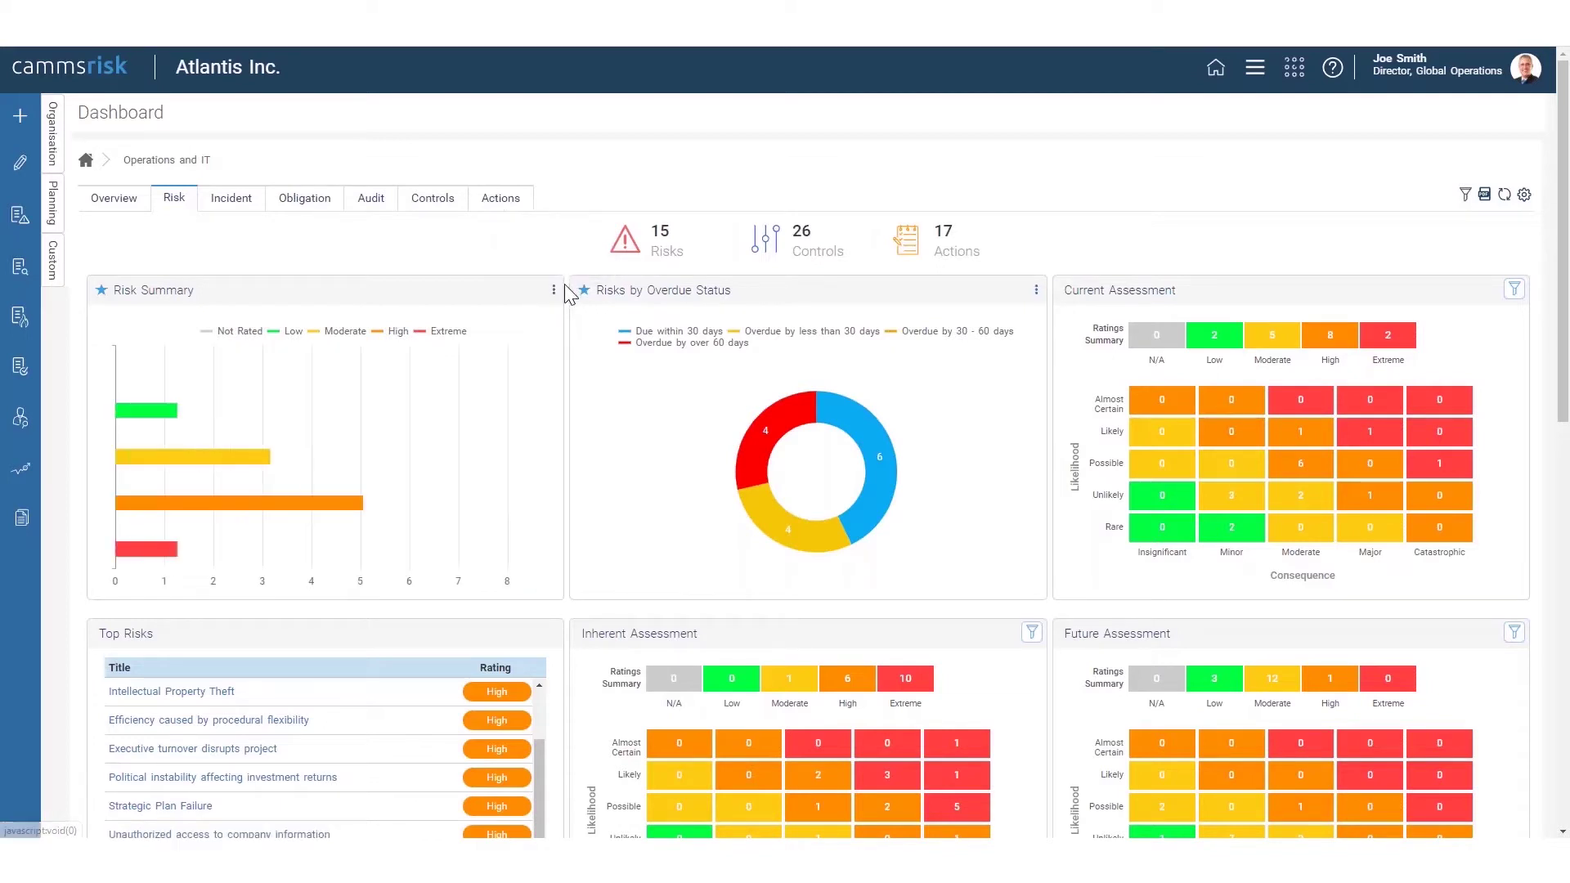
pyautogui.click(554, 291)
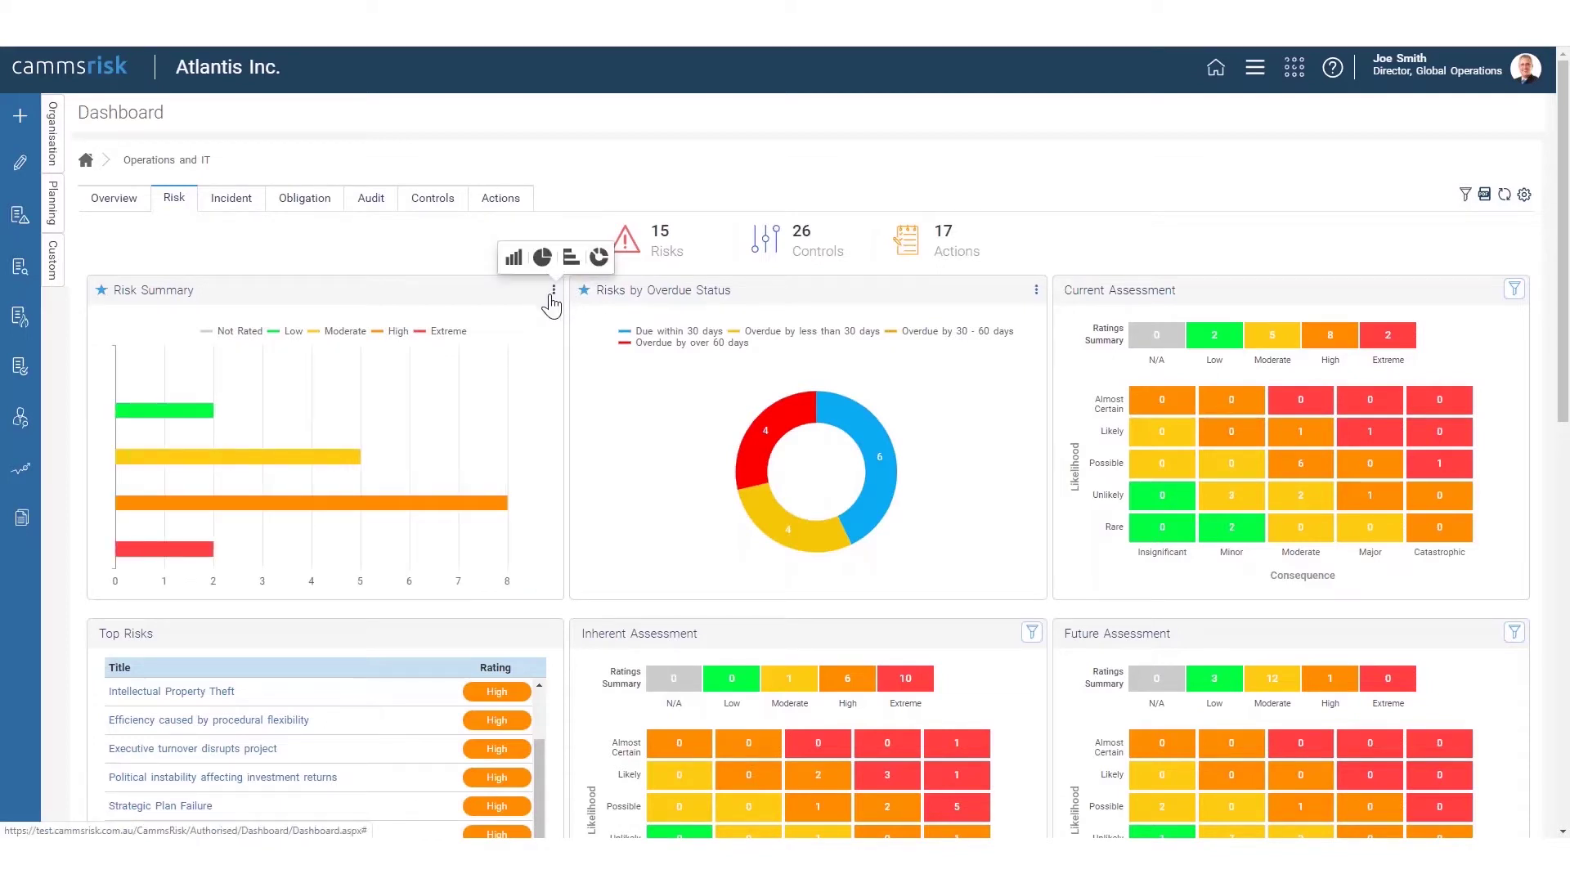
pyautogui.click(599, 257)
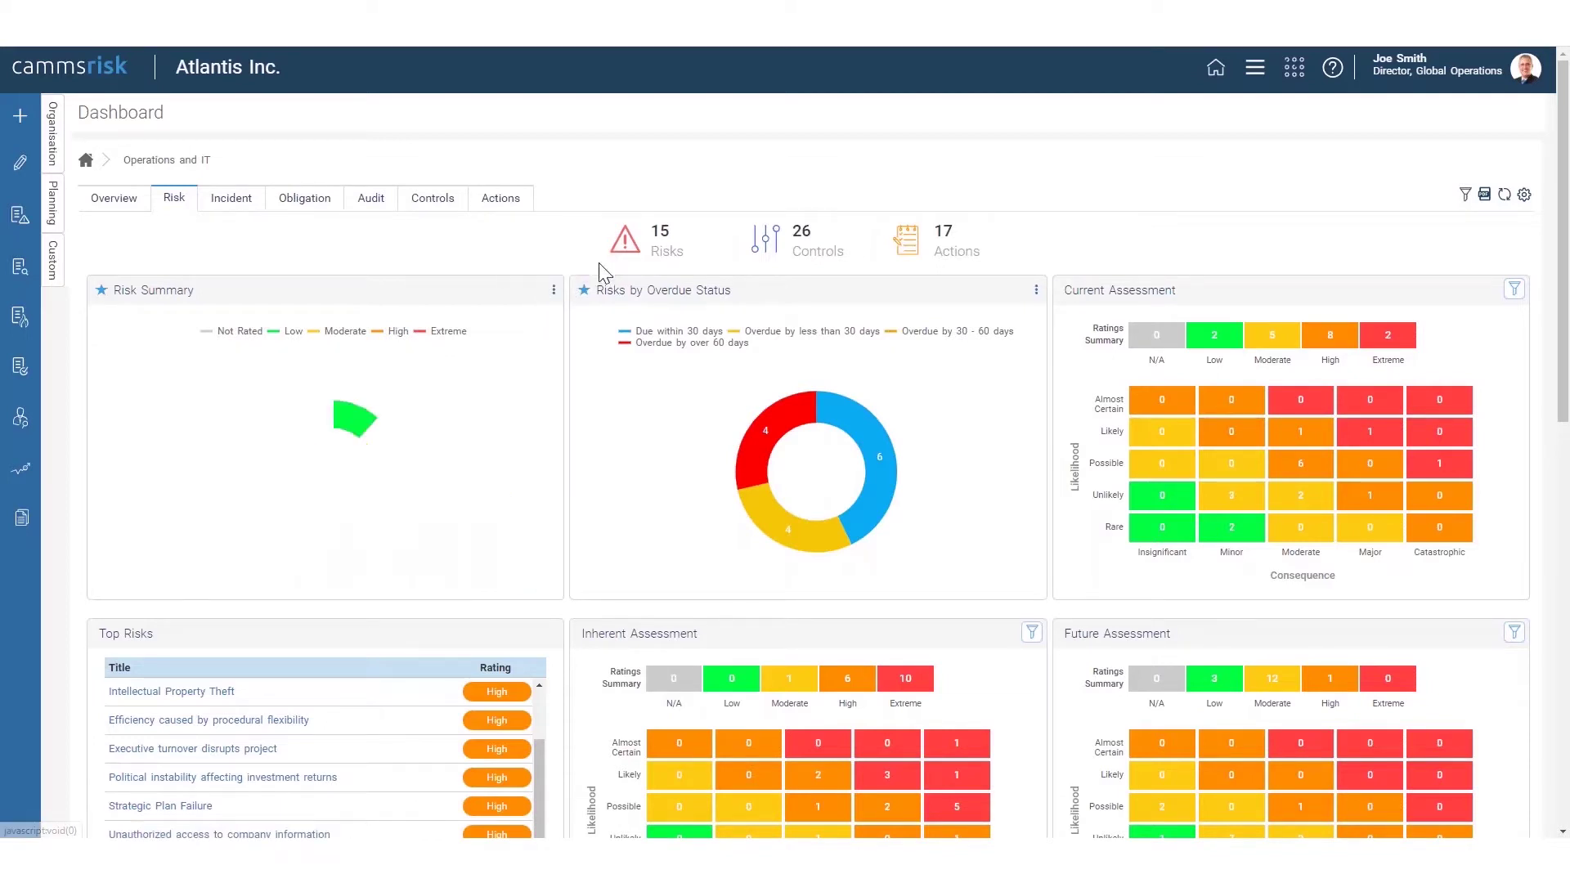
pyautogui.click(554, 291)
pyautogui.click(511, 257)
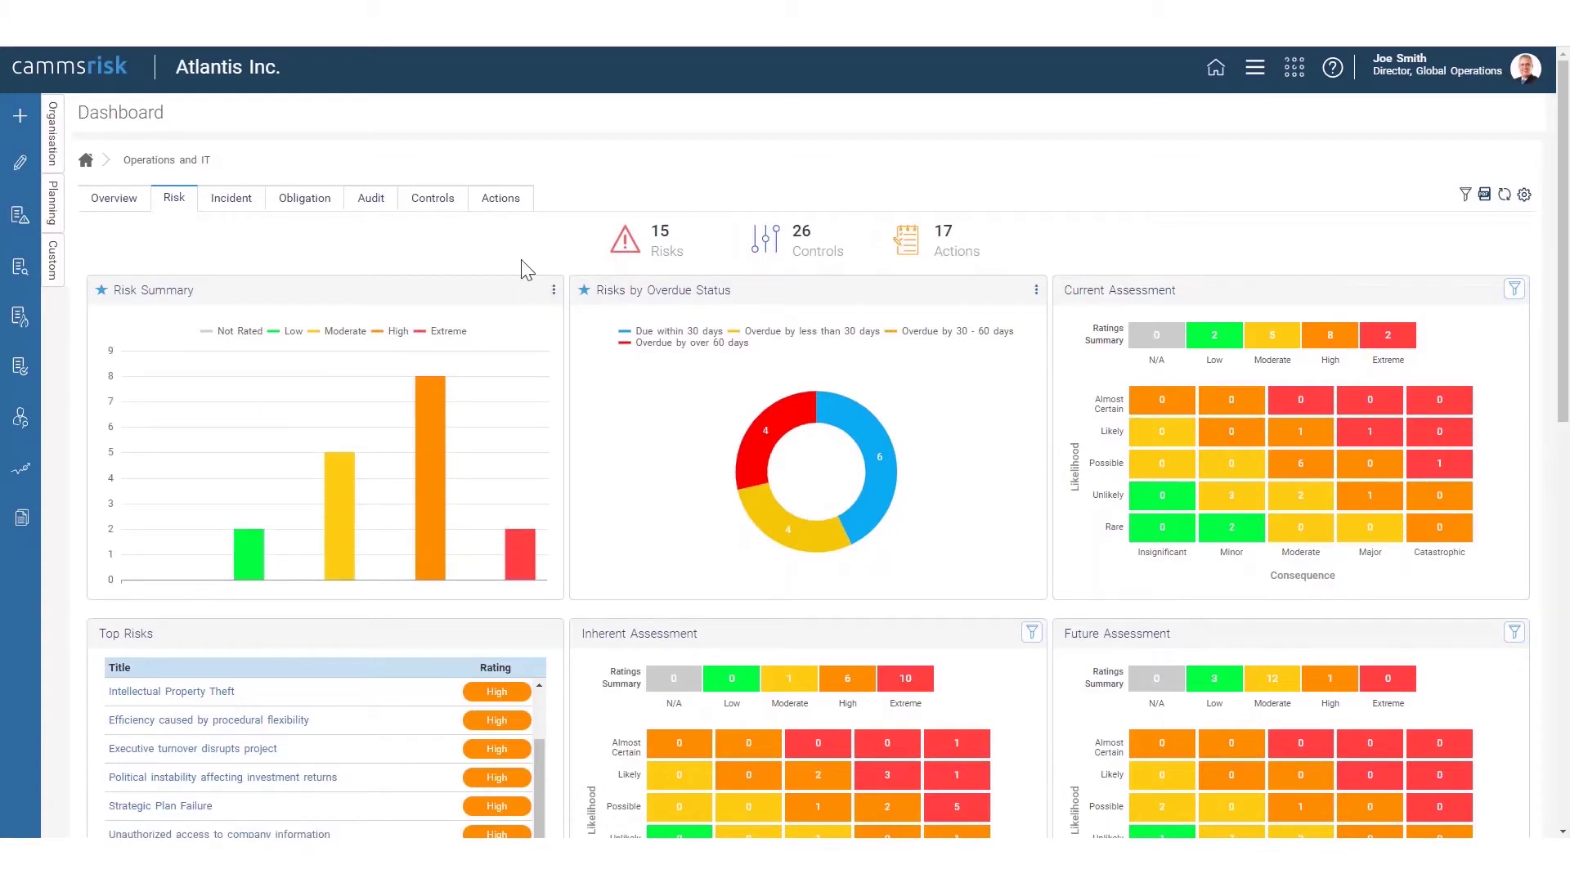
# Inspect the chart type options for Top Risks and Risk Summary in the Risk dashboard configurations, and close without saving
pyautogui.click(1525, 196)
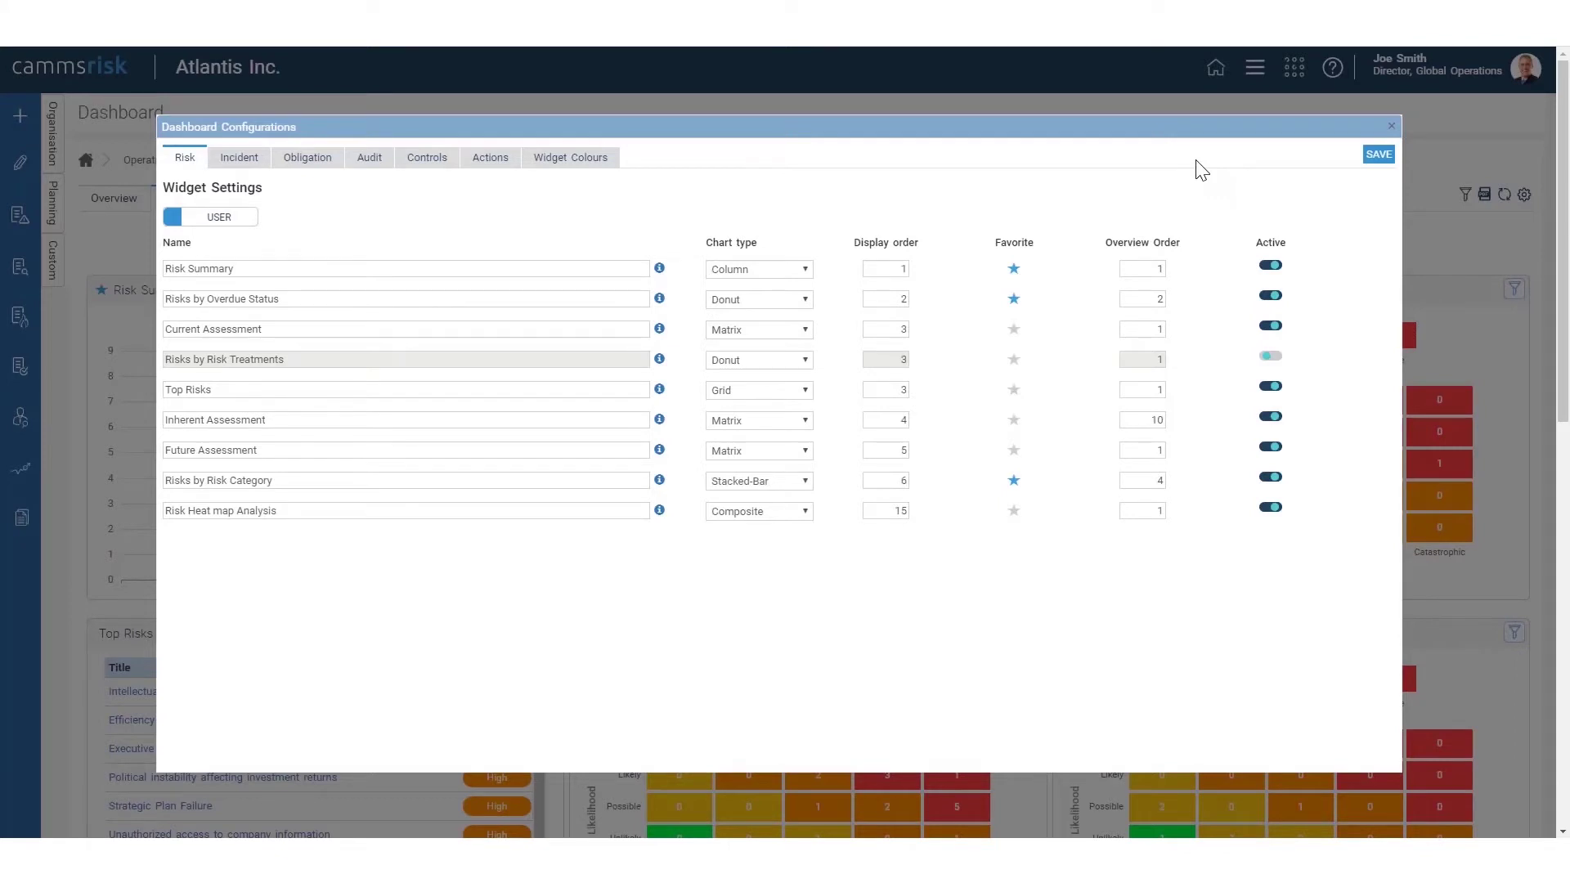
pyautogui.click(786, 393)
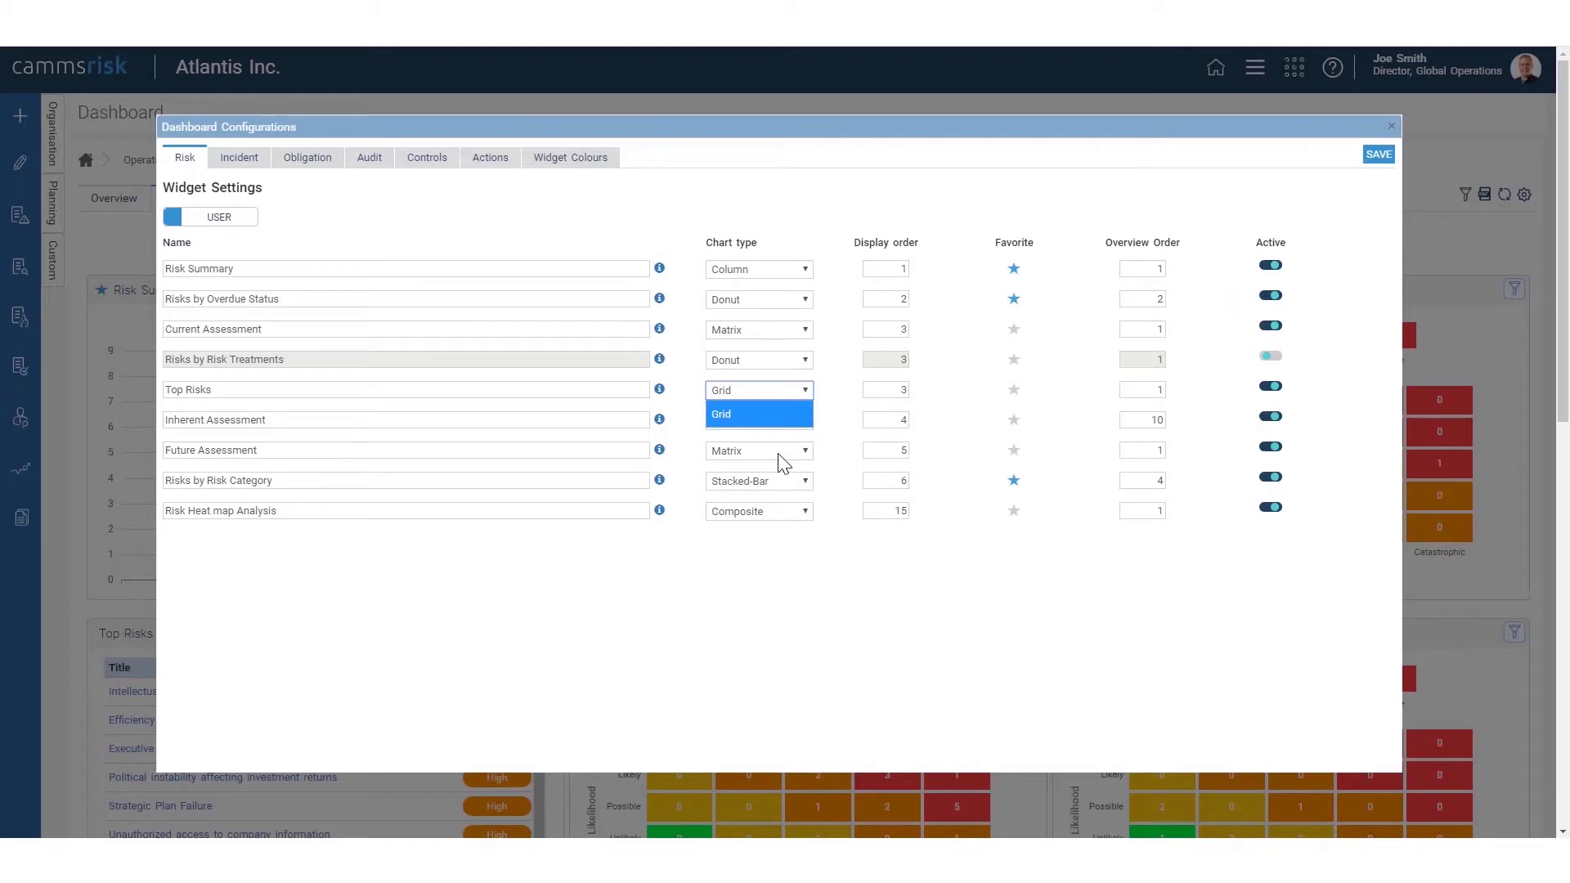
pyautogui.click(782, 455)
pyautogui.click(769, 270)
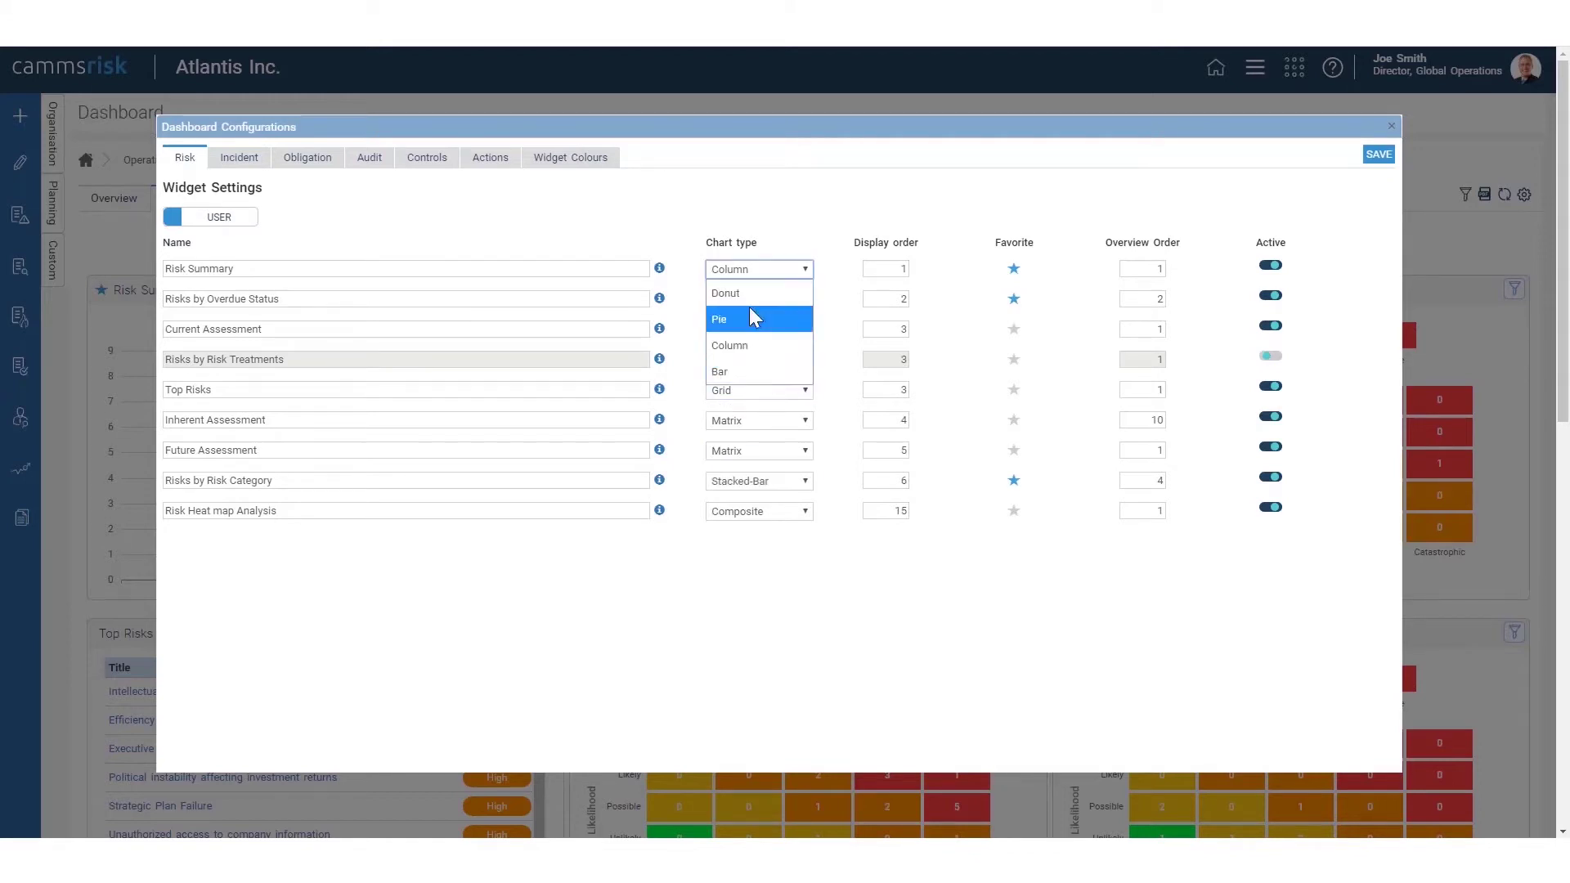
pyautogui.click(885, 178)
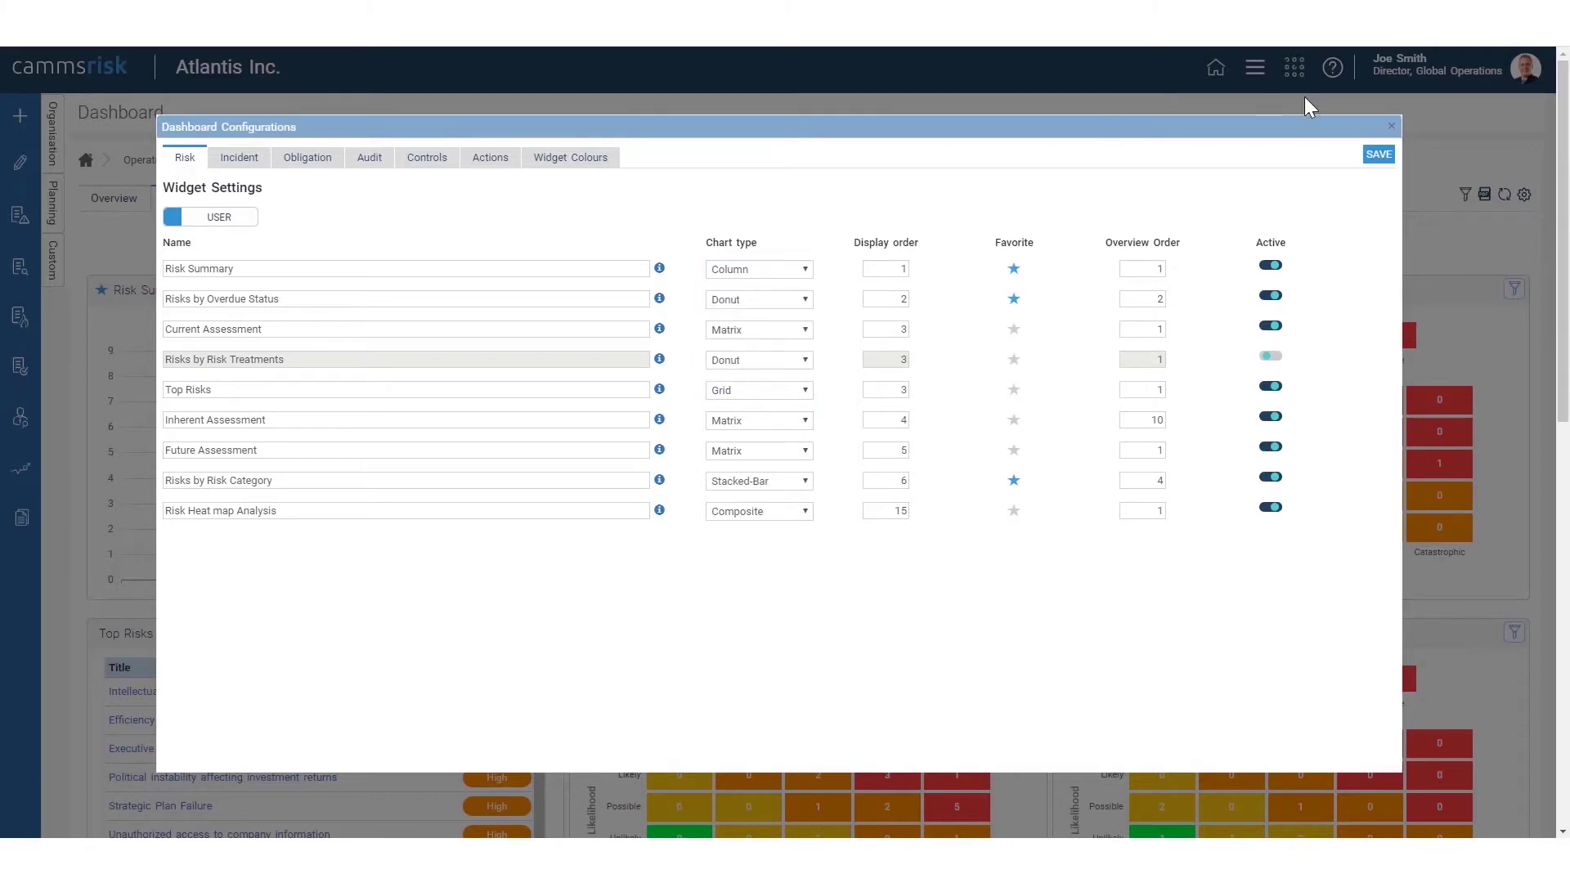
pyautogui.click(1391, 129)
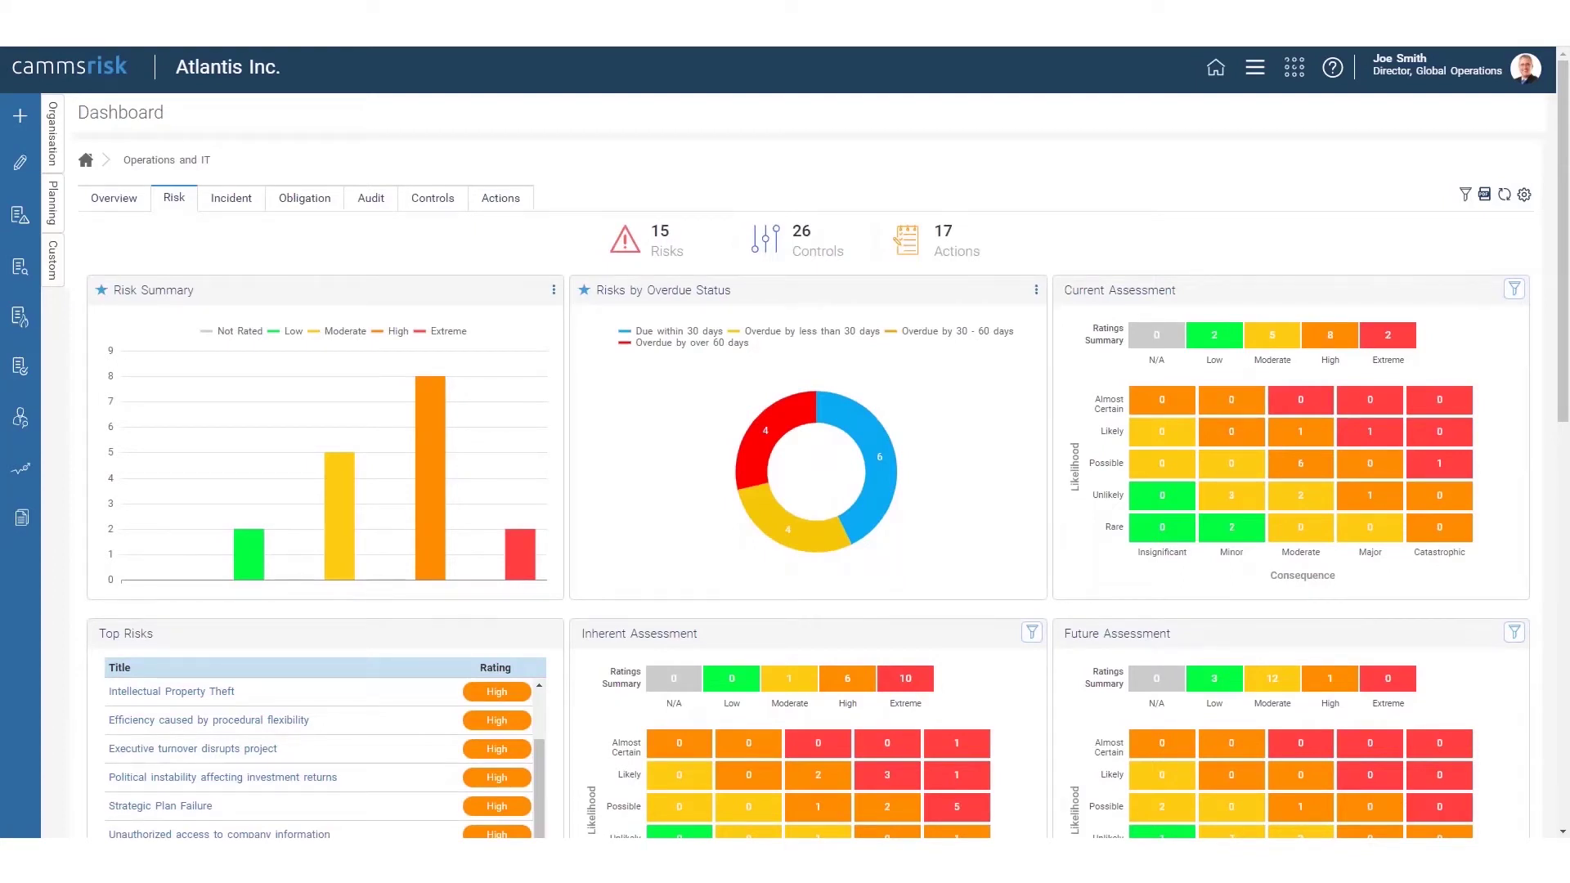
# Return to the Overview dashboard and open the Organisation hierarchy selector
pyautogui.click(121, 205)
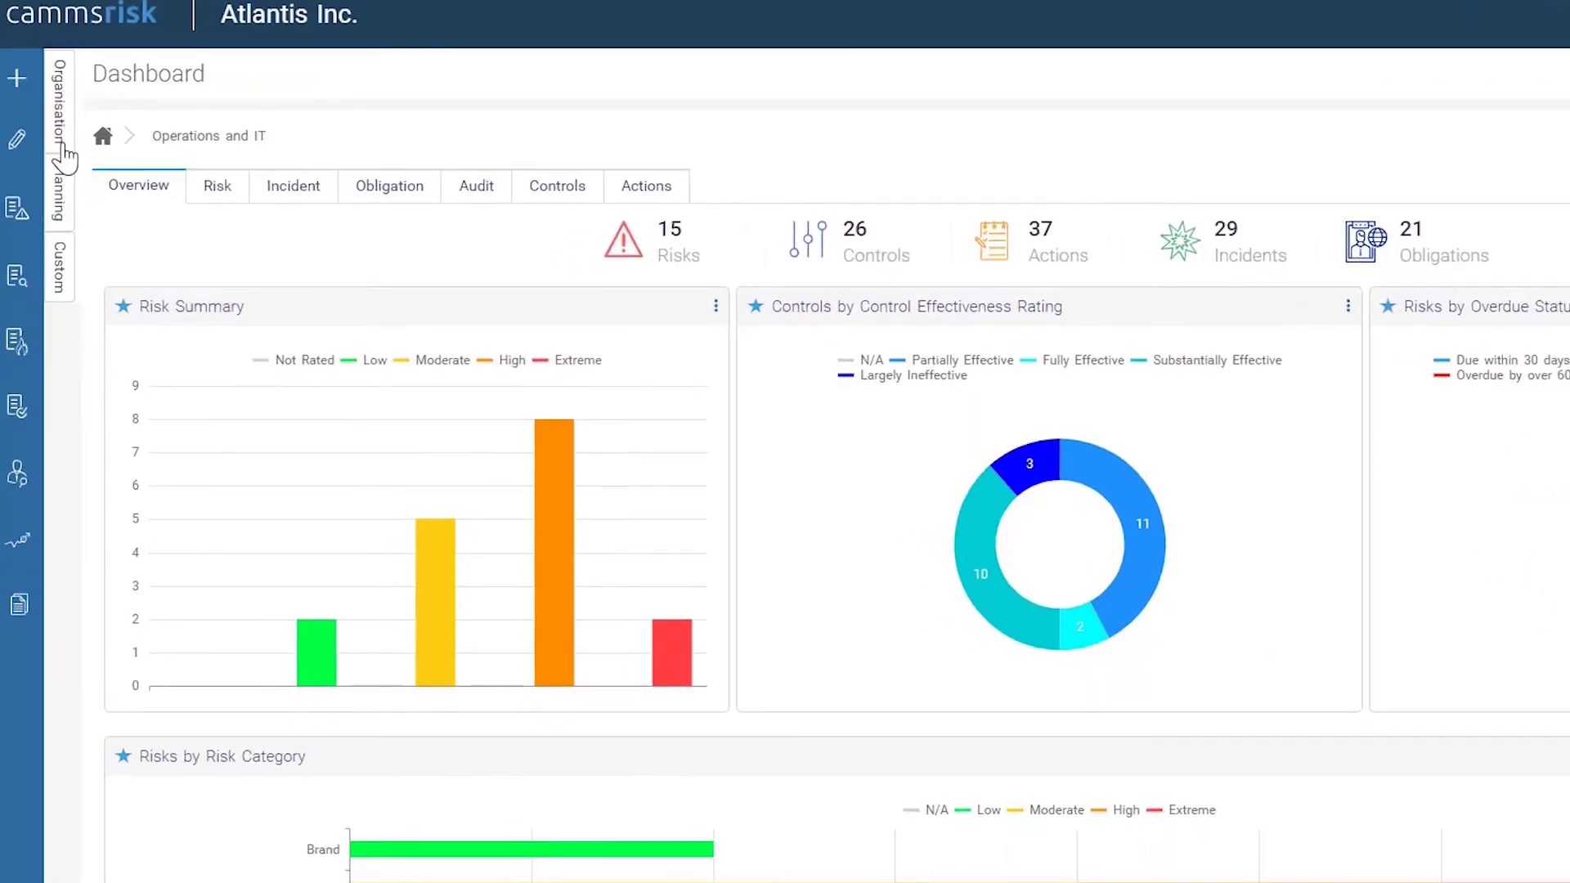
pyautogui.click(59, 106)
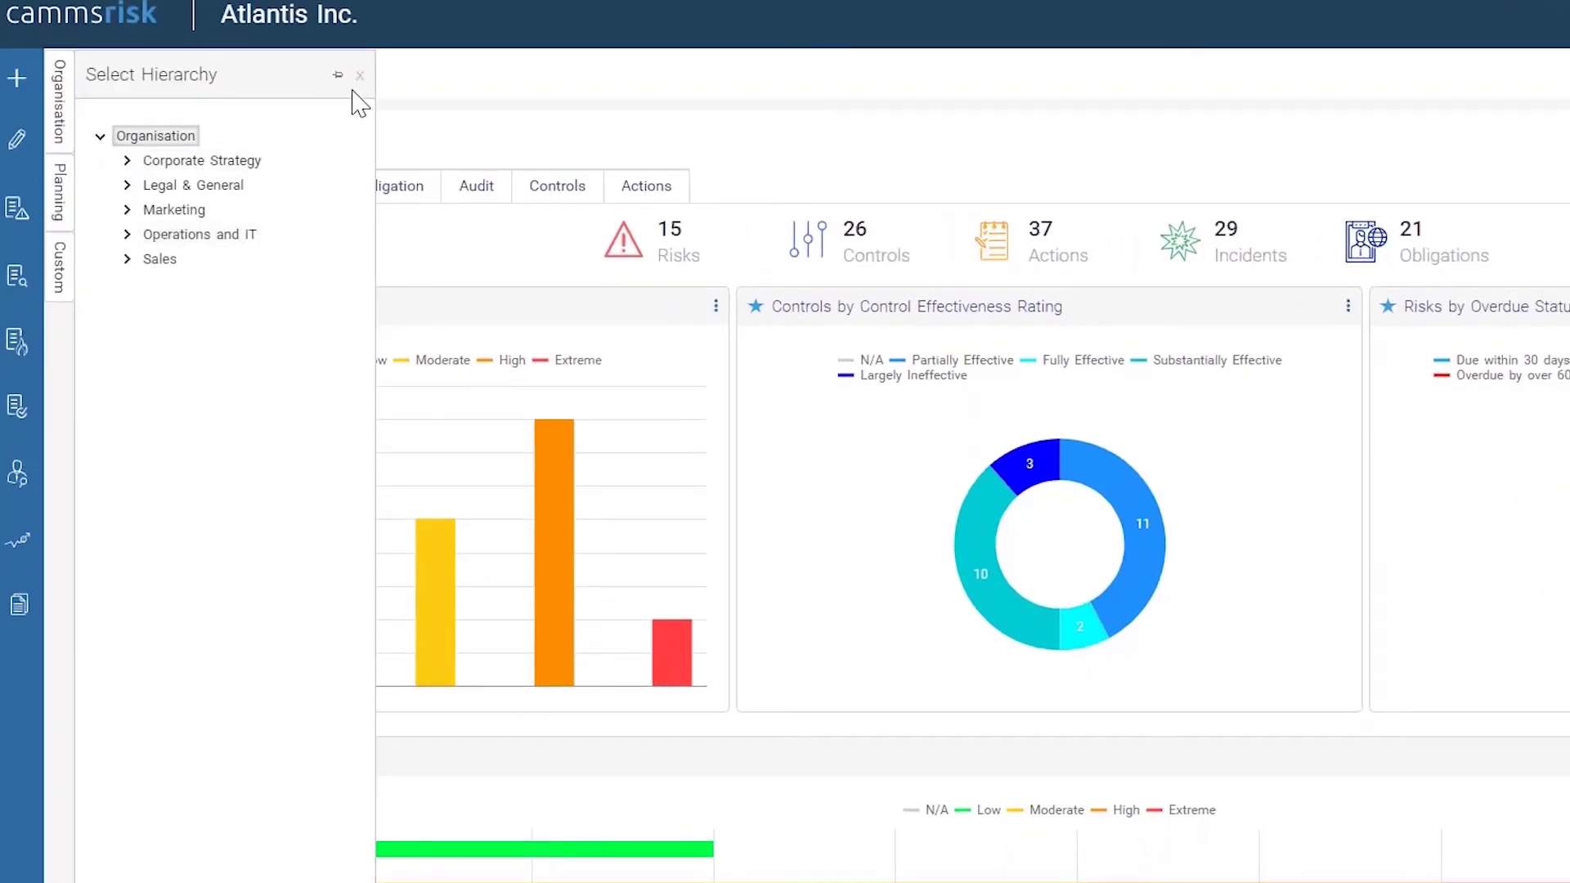
# In the Organisation hierarchy, expand Operations and IT and Legal & General to inspect their sub-units, and collapse both branches again
pyautogui.click(361, 76)
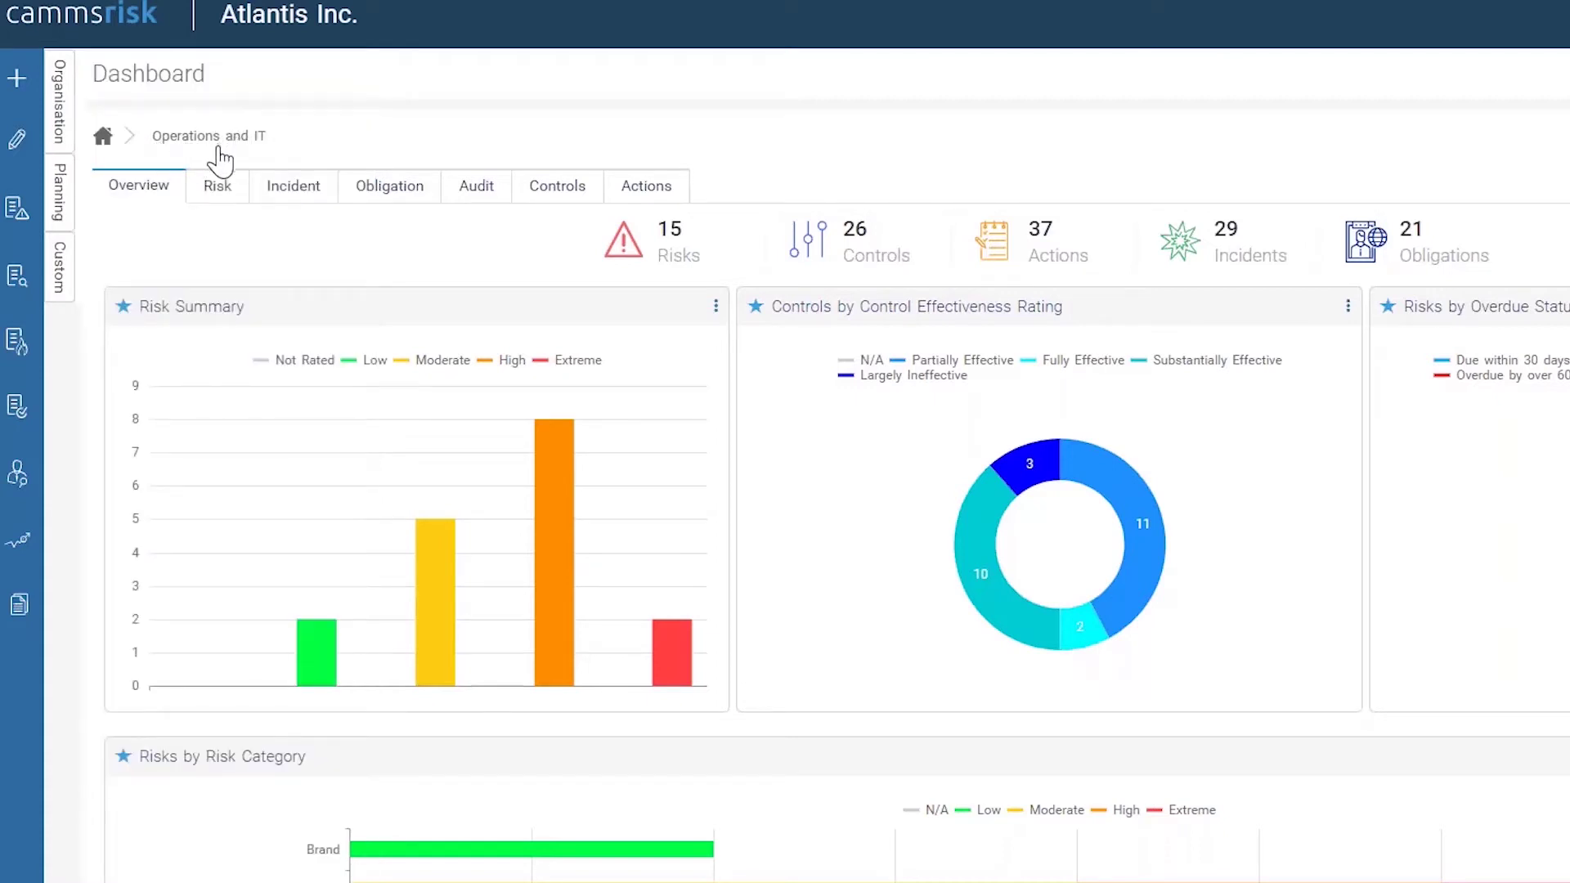
pyautogui.click(62, 111)
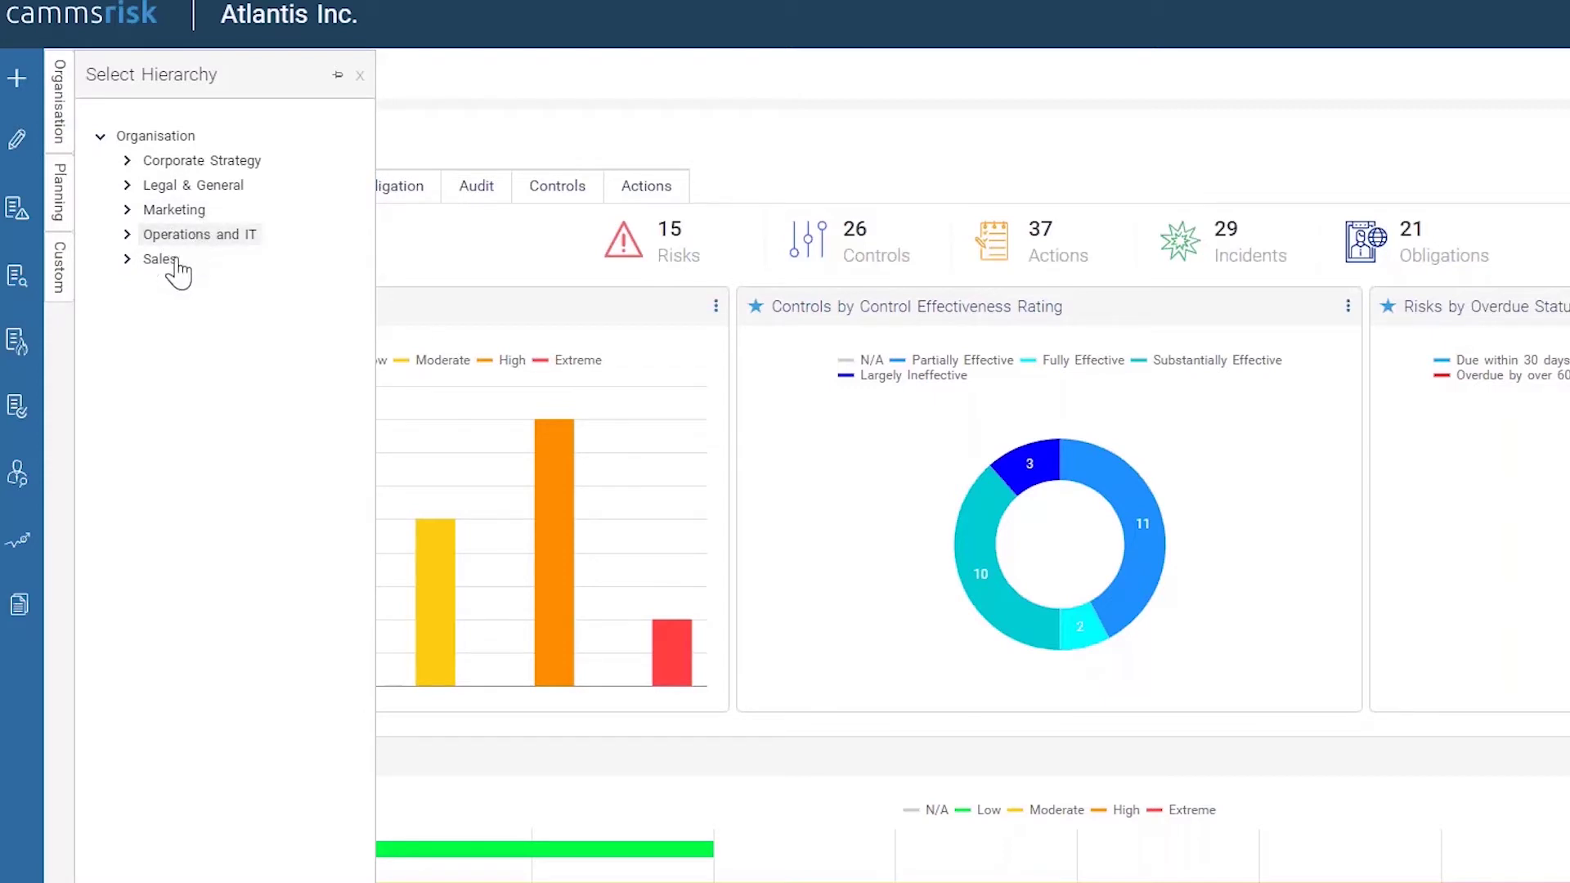
pyautogui.click(127, 237)
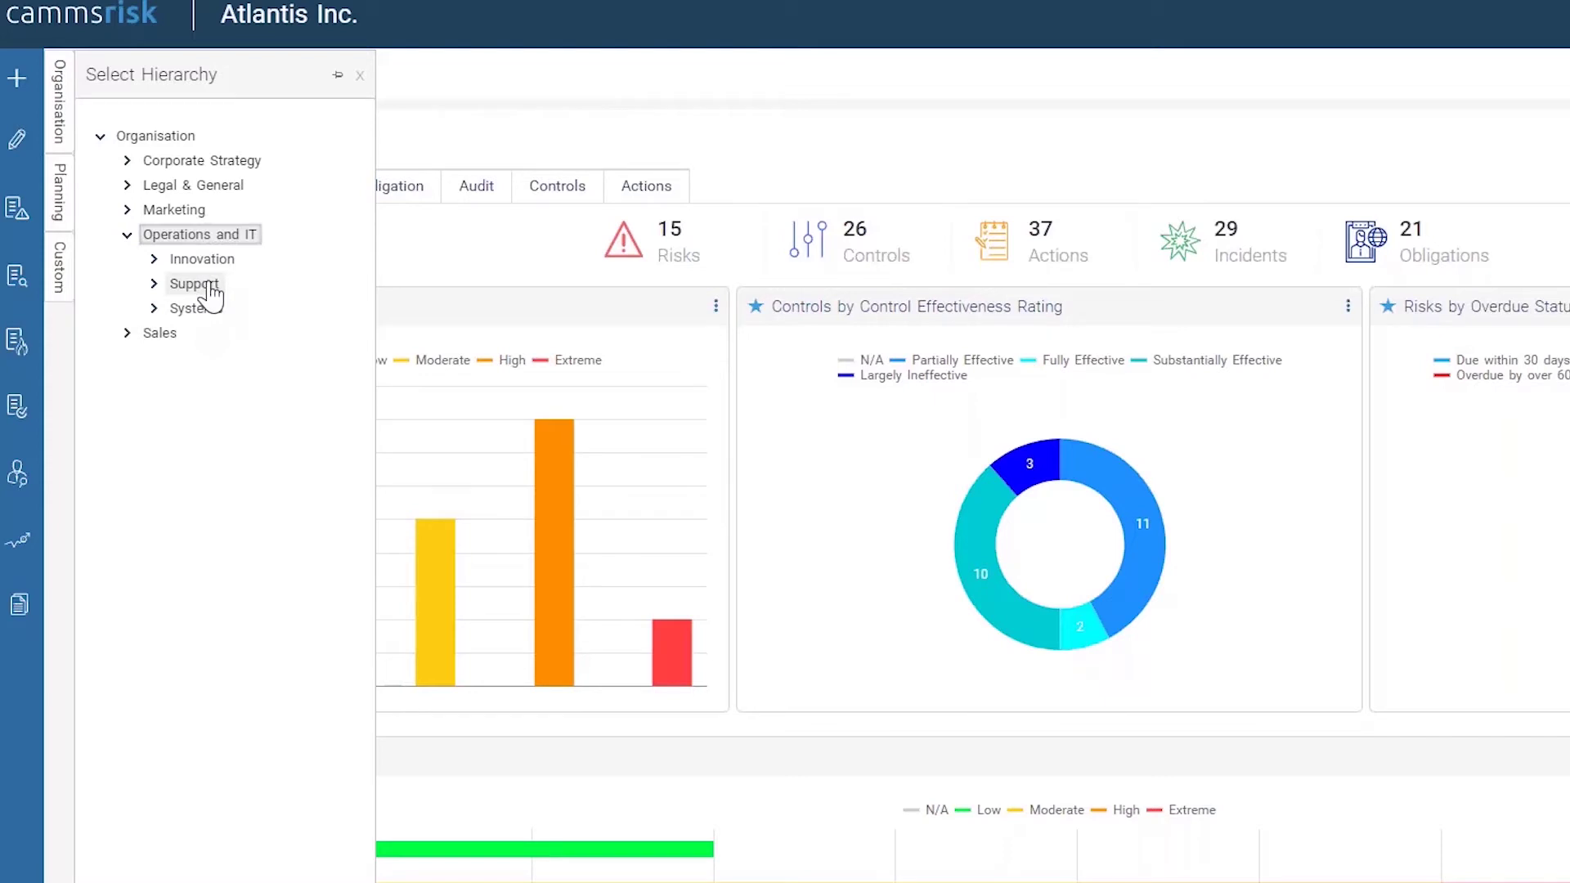
pyautogui.click(126, 187)
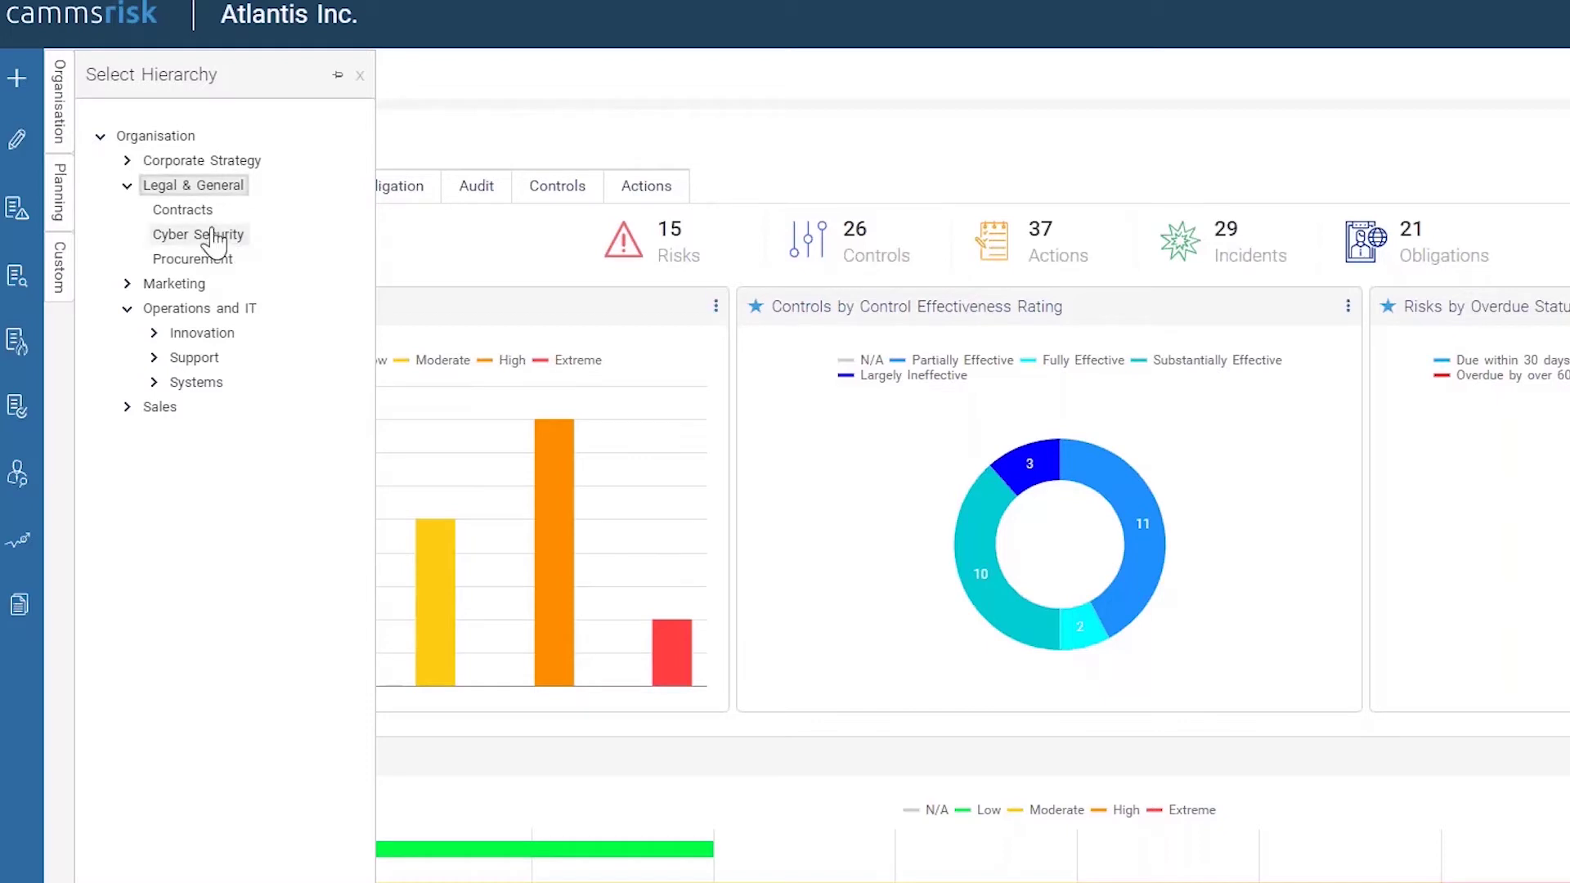
pyautogui.click(128, 187)
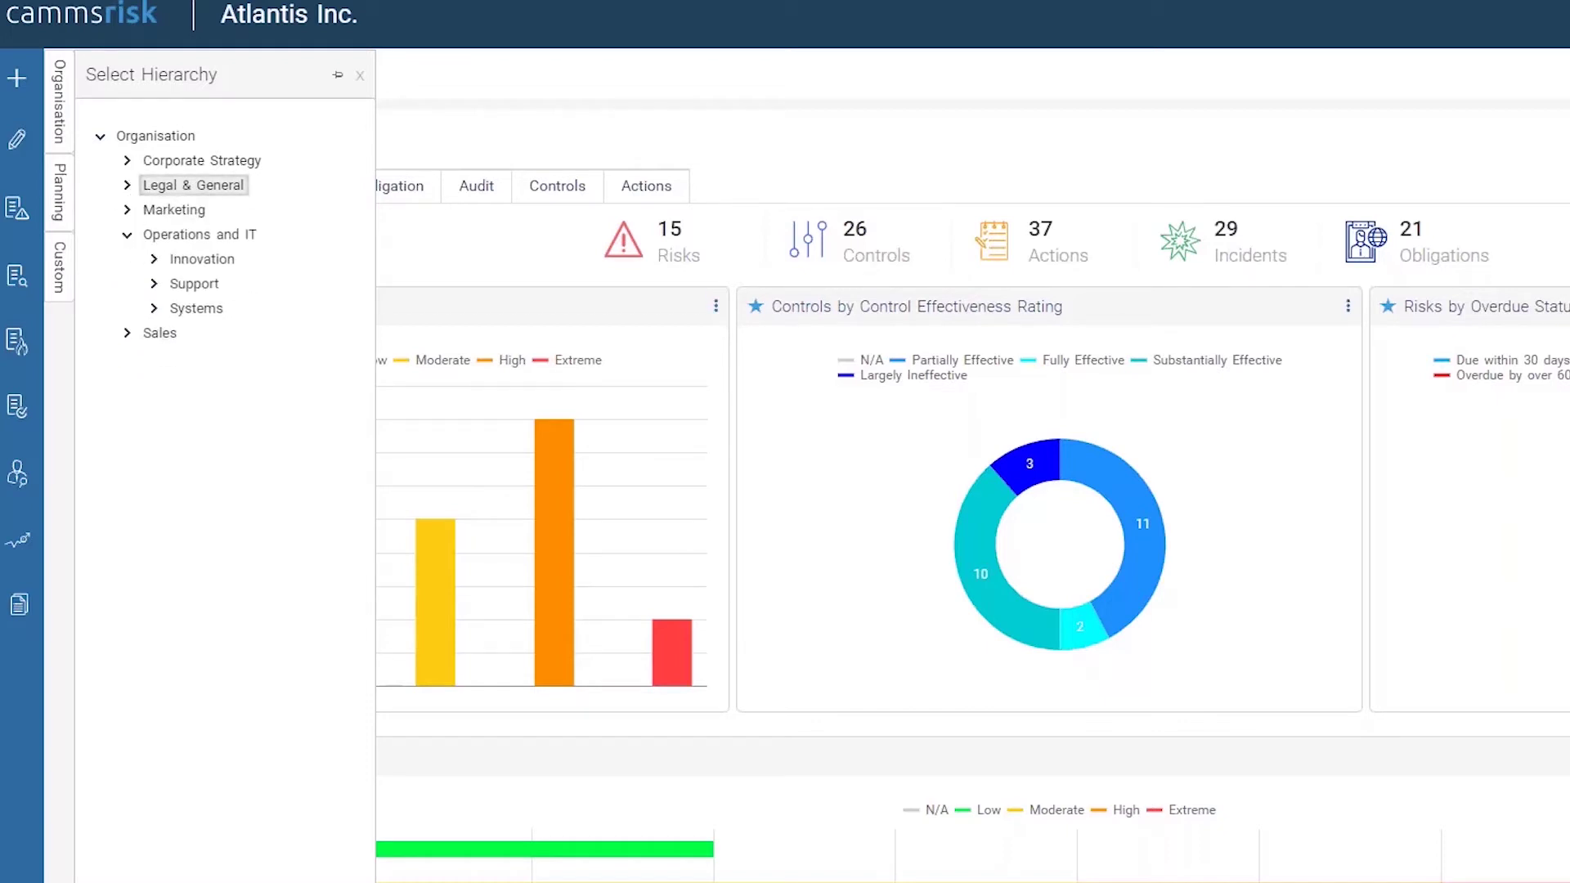
pyautogui.click(127, 236)
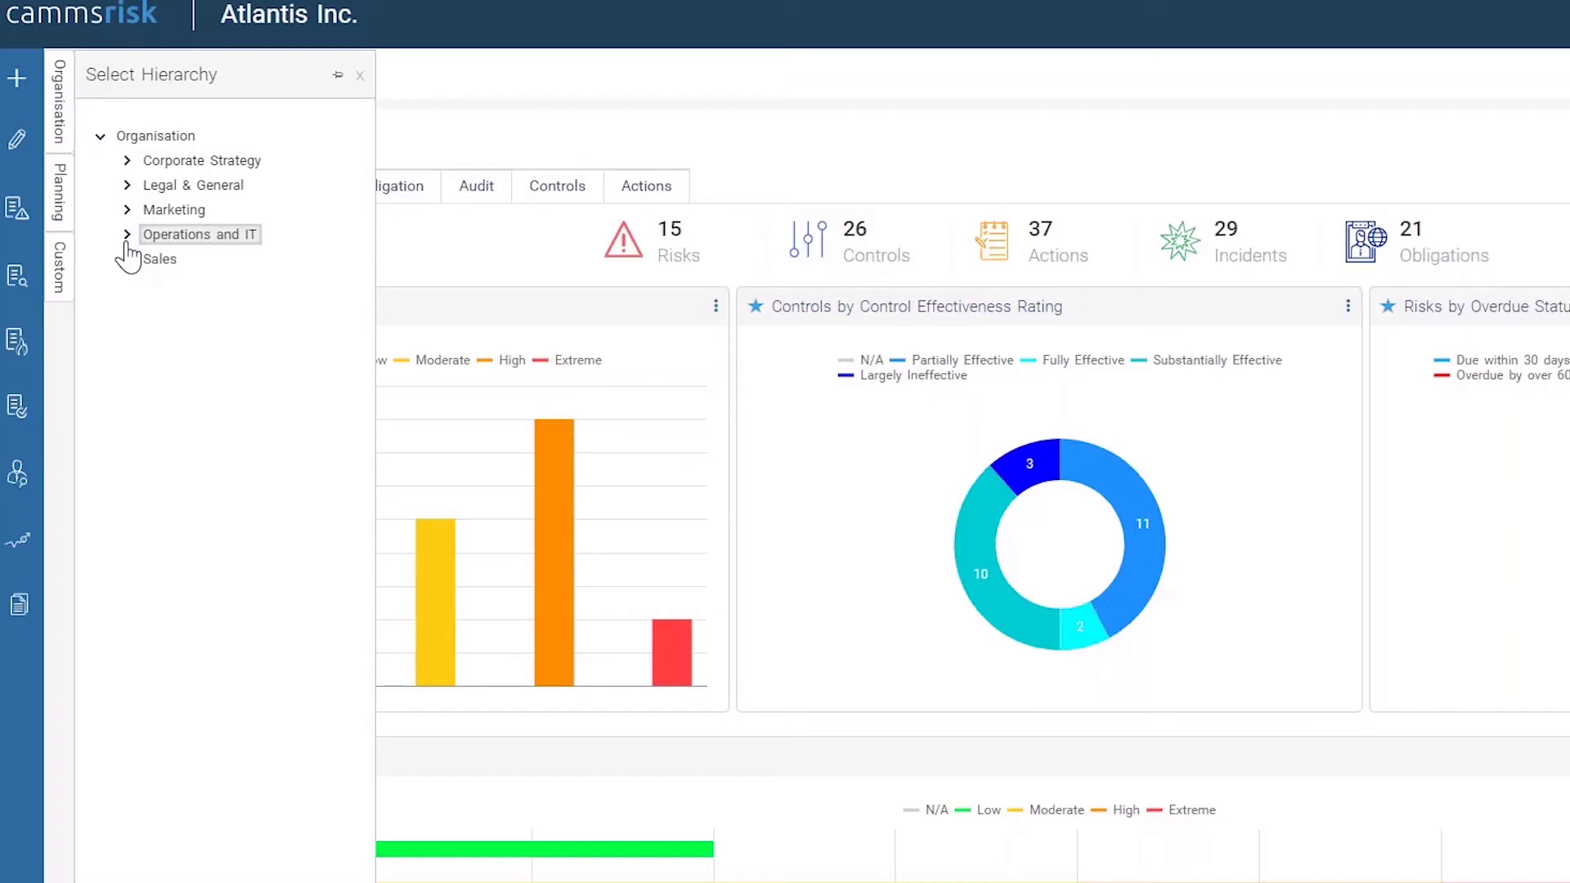
# View the sub-items of goal 1 in the Planning hierarchy, browse the available Custom hierarchies, and close the hierarchy selector
pyautogui.click(62, 216)
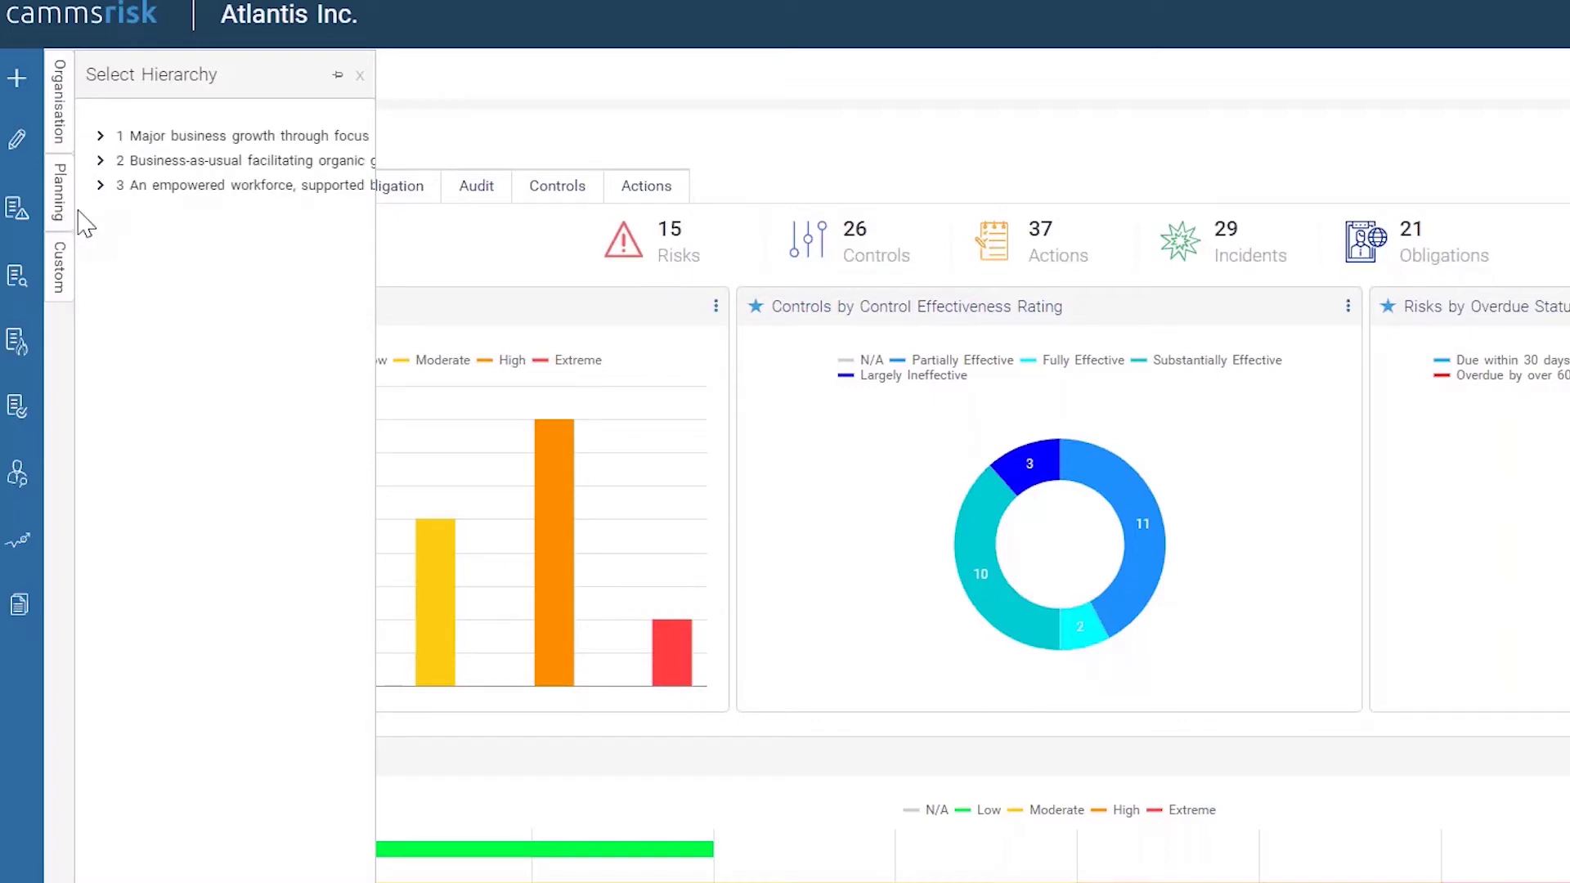
pyautogui.click(99, 139)
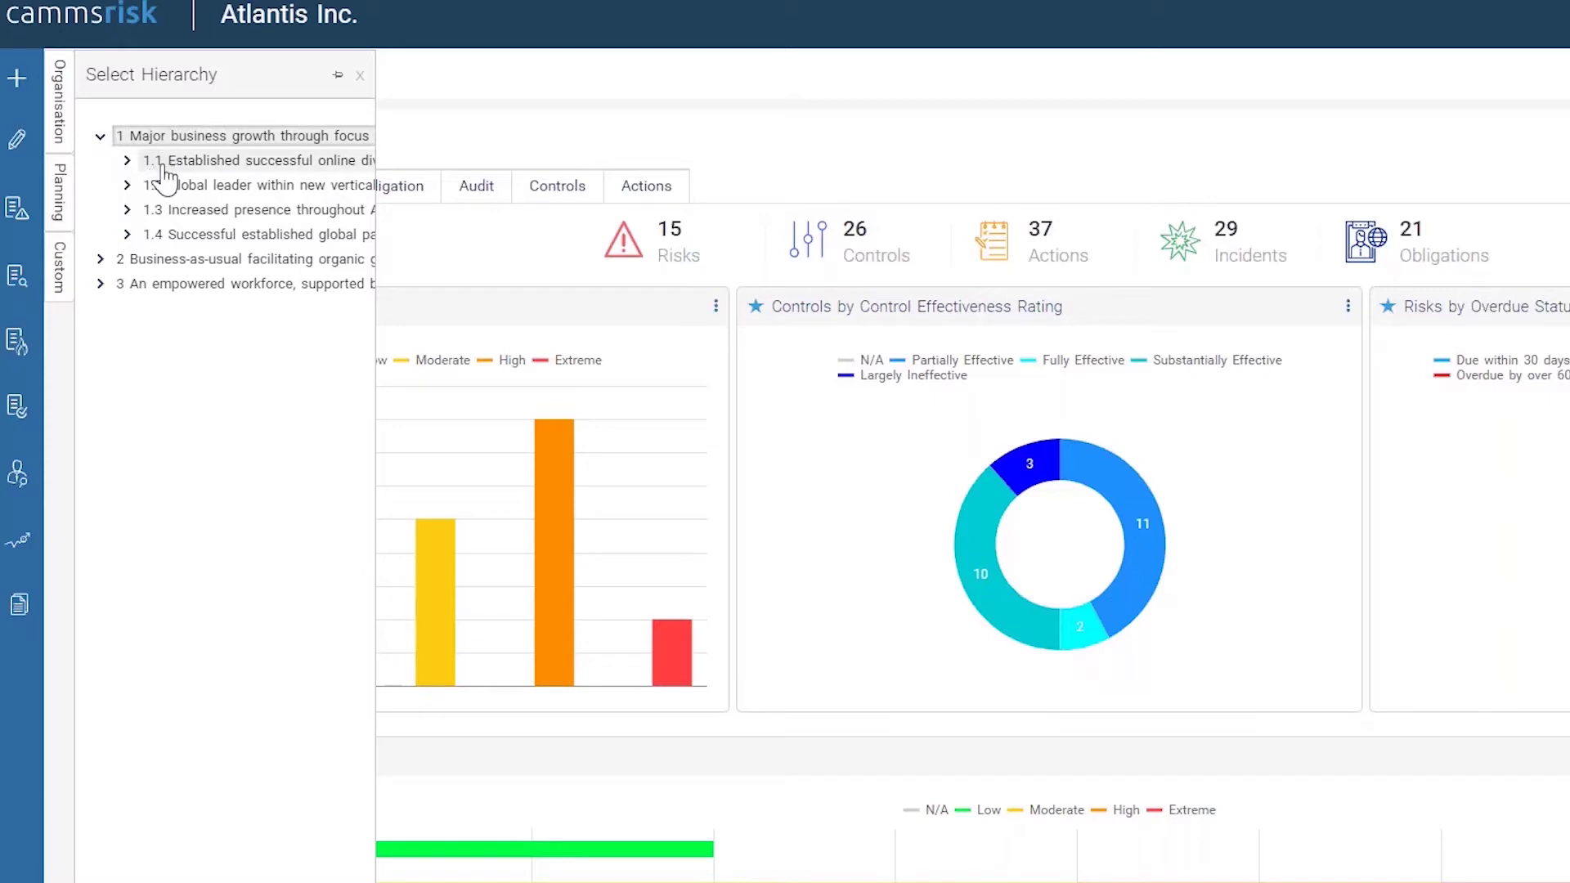
pyautogui.click(68, 270)
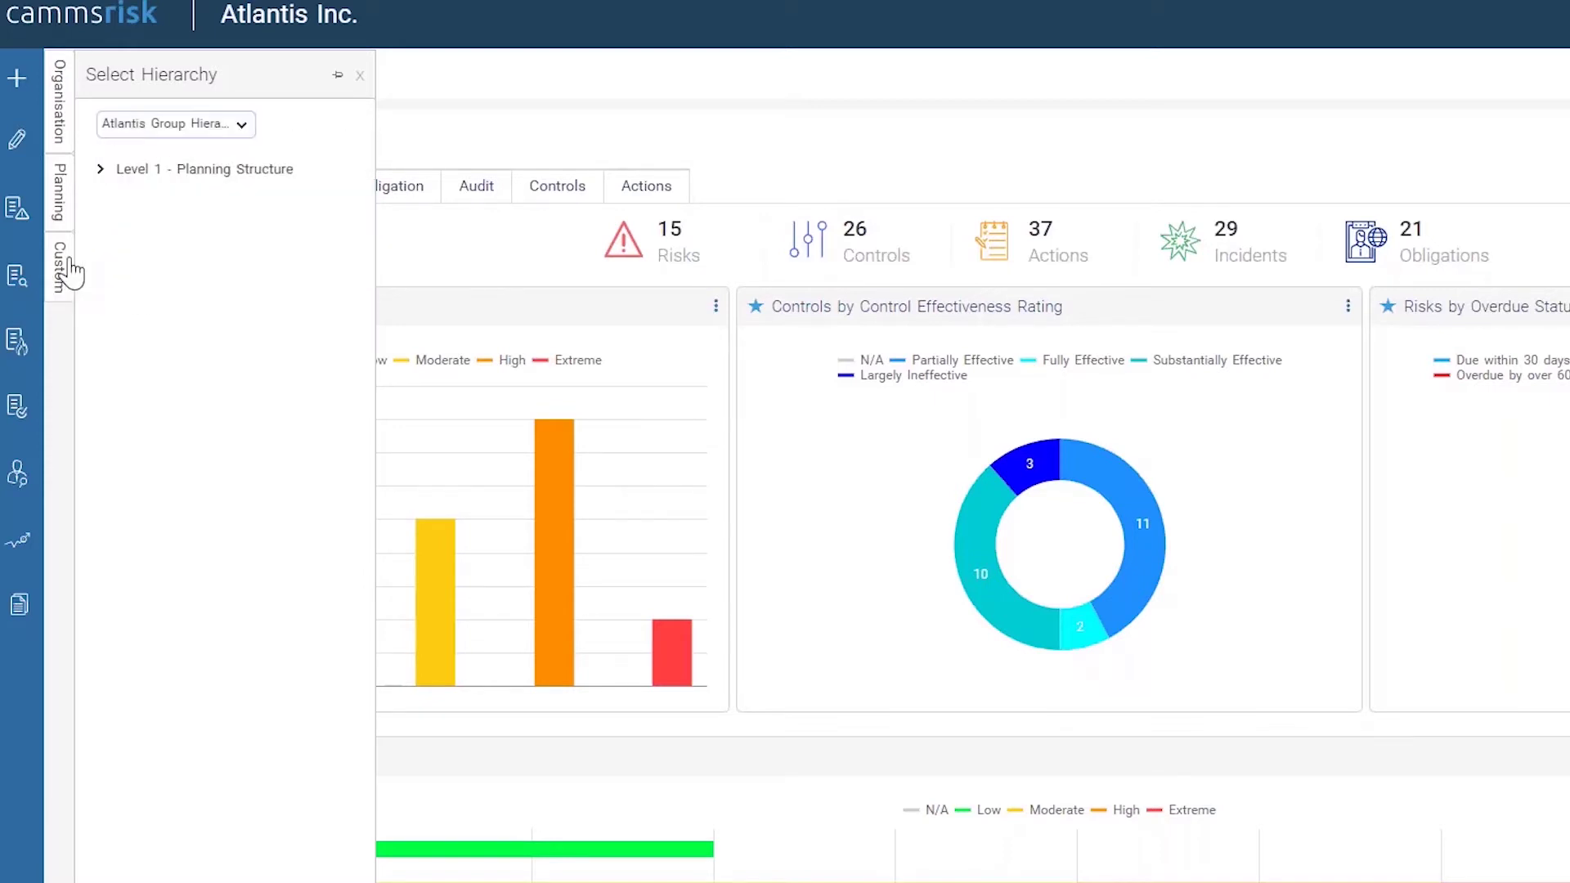
pyautogui.click(170, 129)
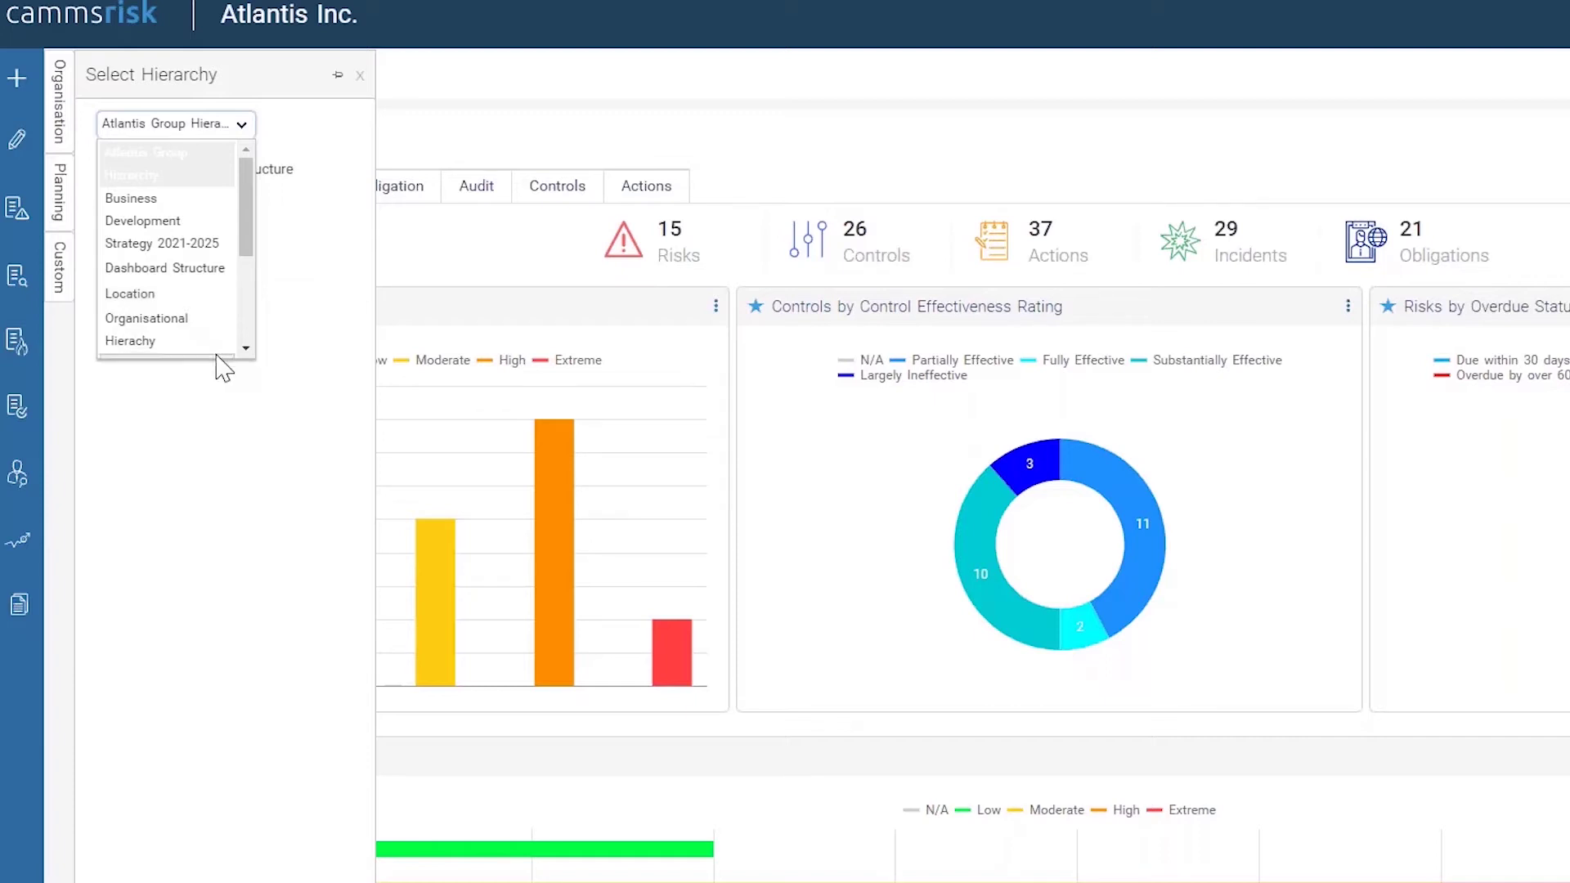
pyautogui.moveTo(246, 235); pyautogui.dragTo(253, 282)
pyautogui.moveTo(250, 283); pyautogui.dragTo(246, 325)
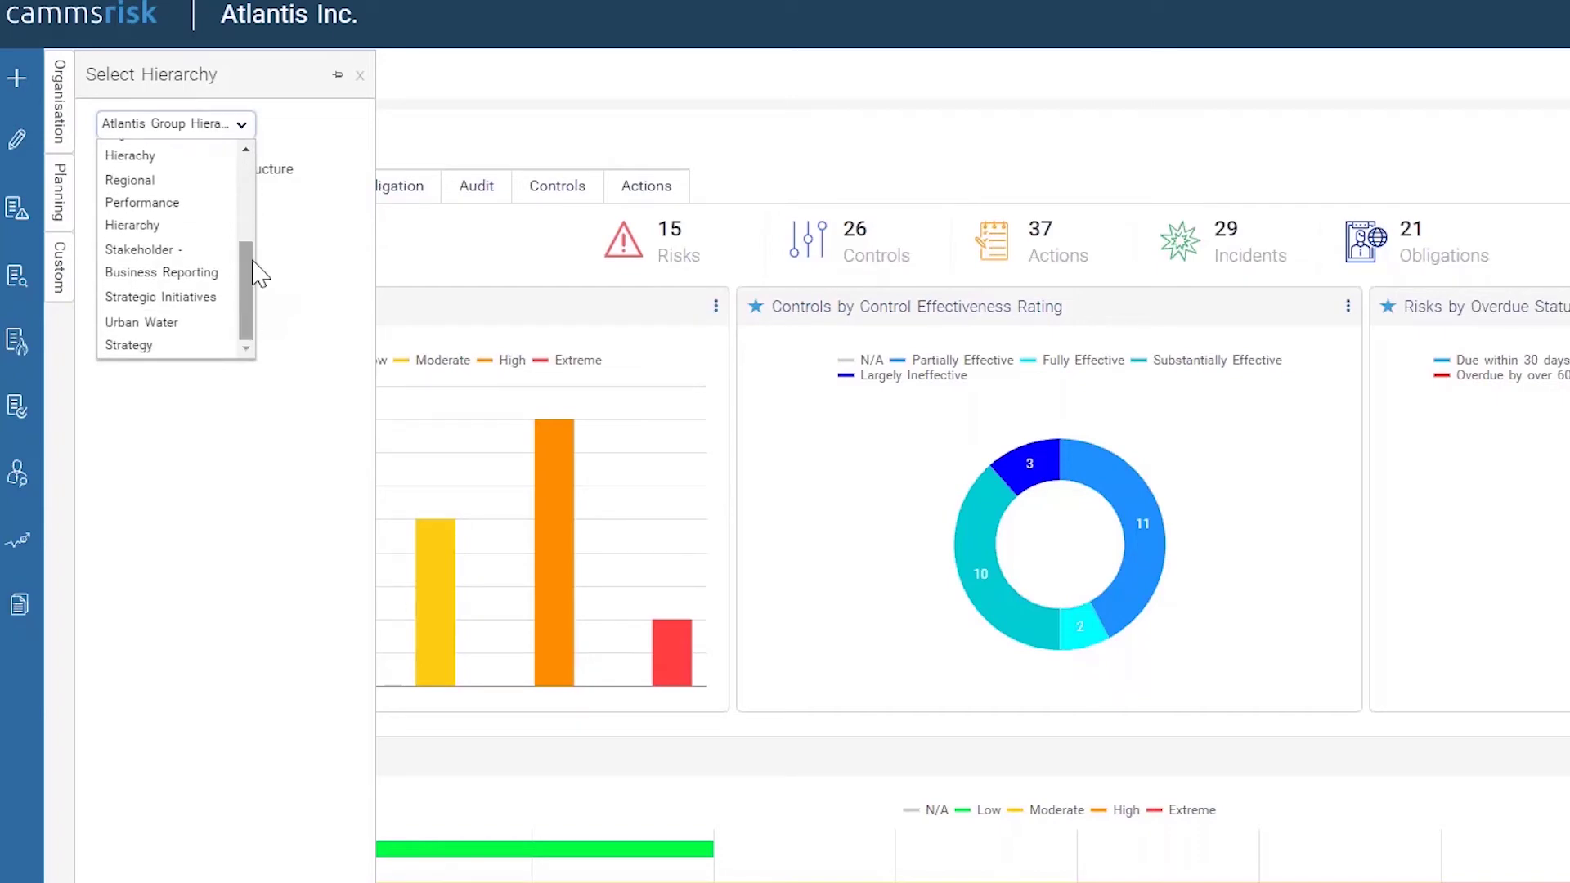
pyautogui.click(360, 75)
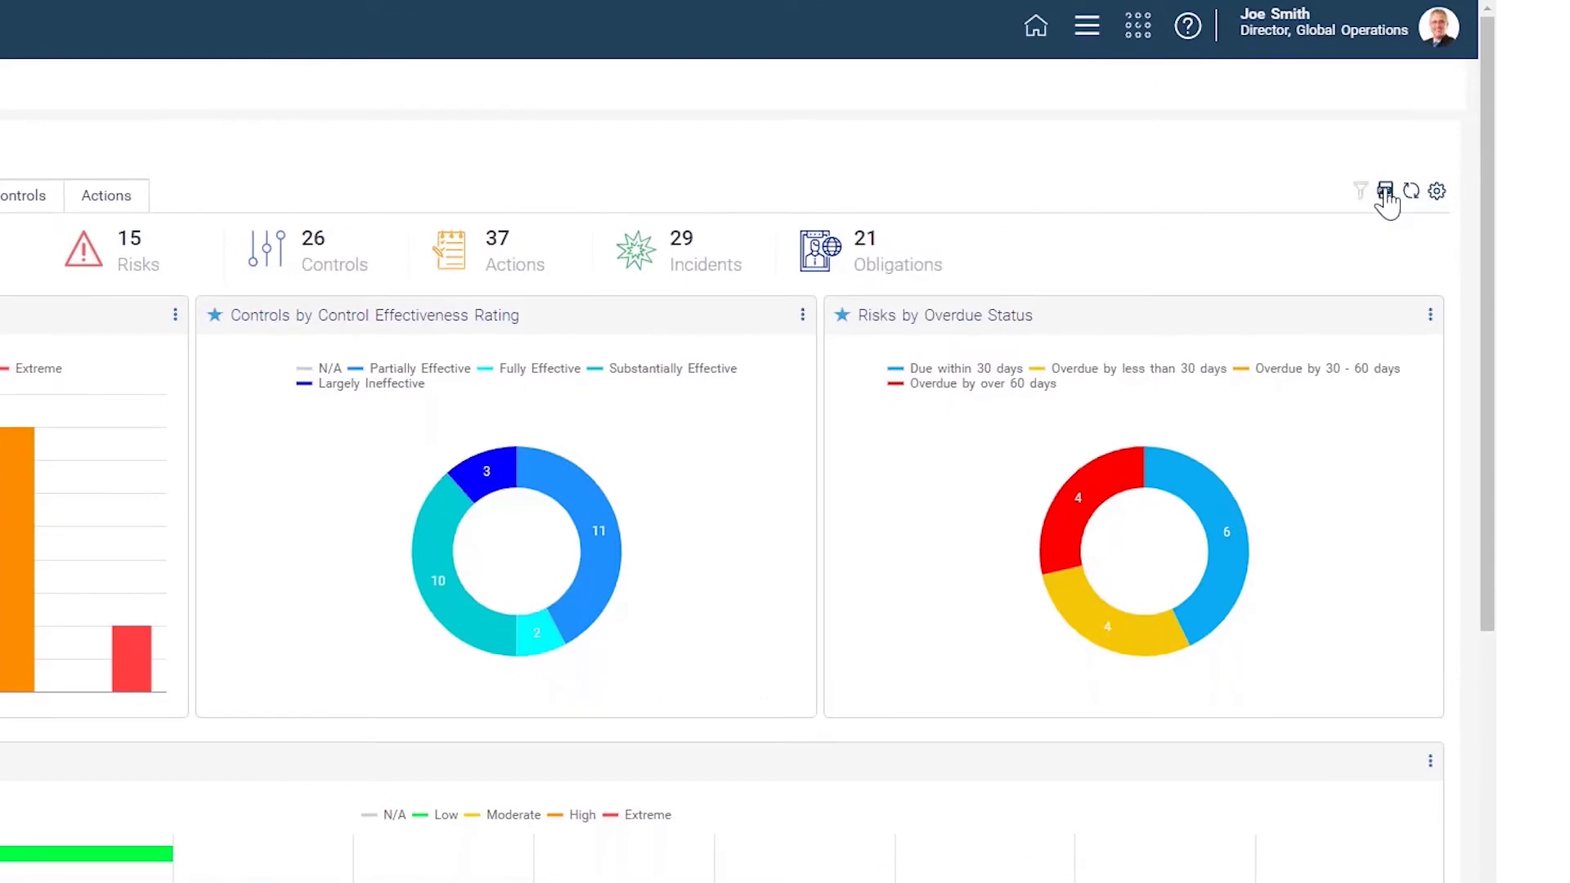
# Export the Operations and IT Overview dashboard as a PDF and open the file to look through it
pyautogui.click(1386, 193)
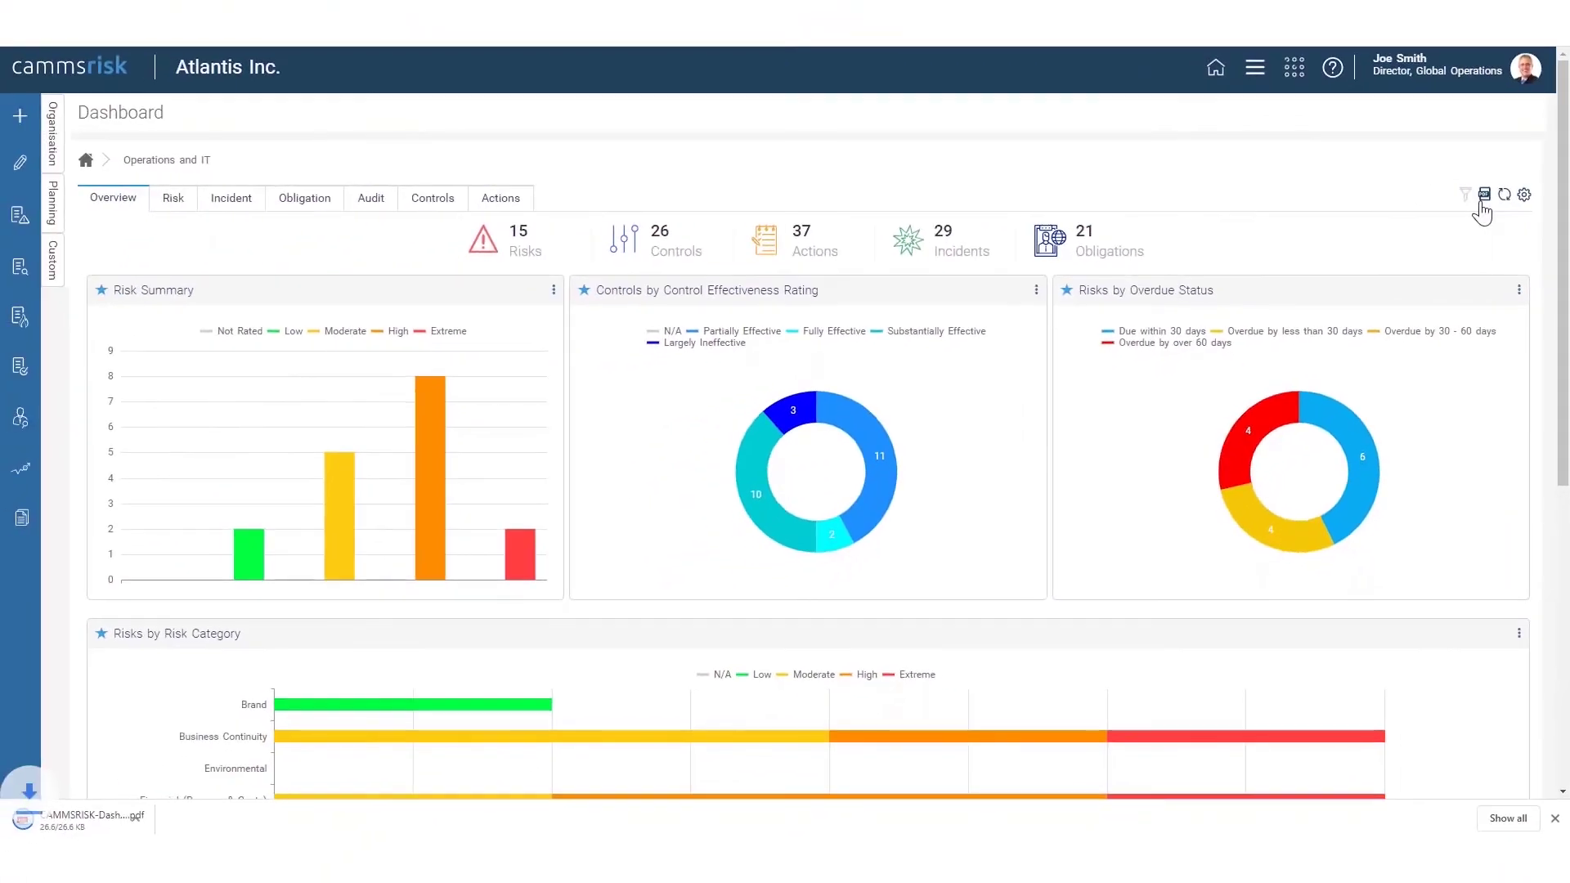
pyautogui.click(80, 818)
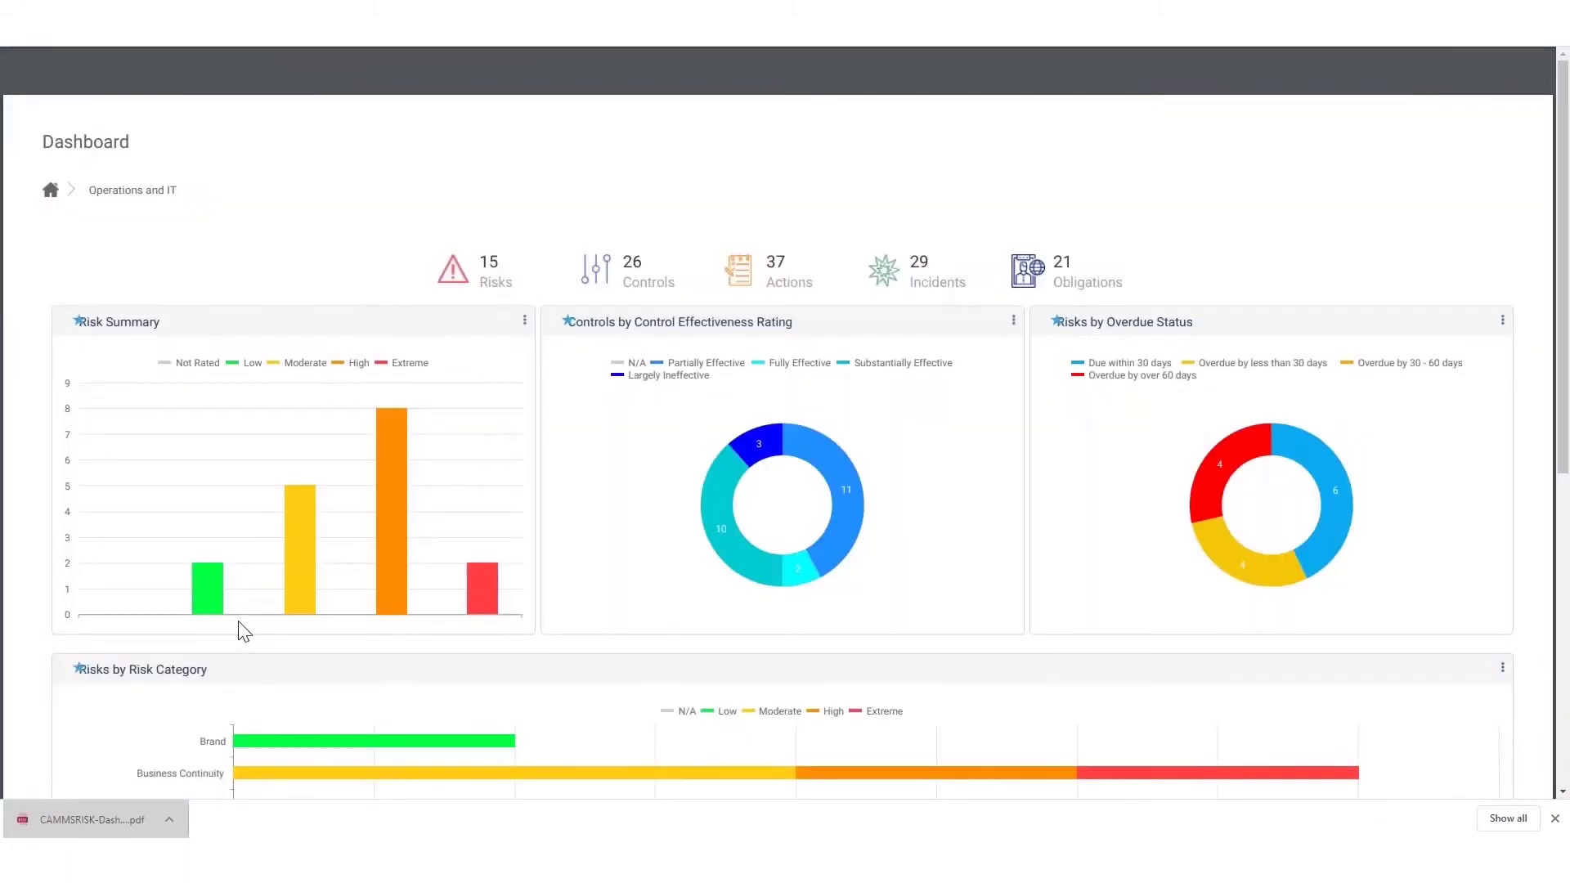
pyautogui.scroll(-6, 304, 613)
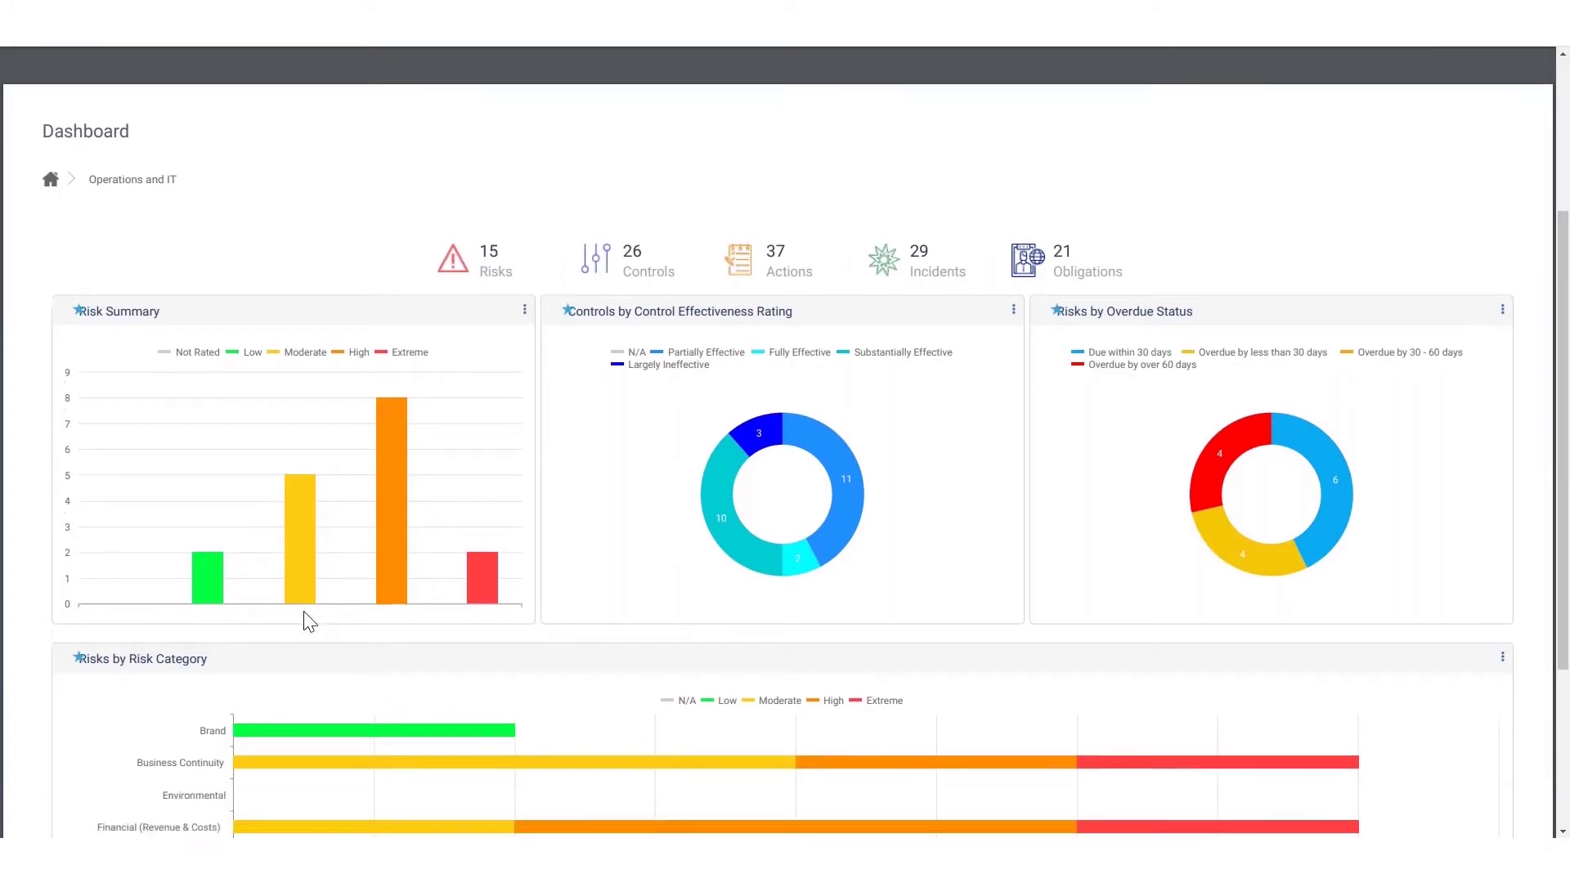
pyautogui.scroll(6, 309, 617)
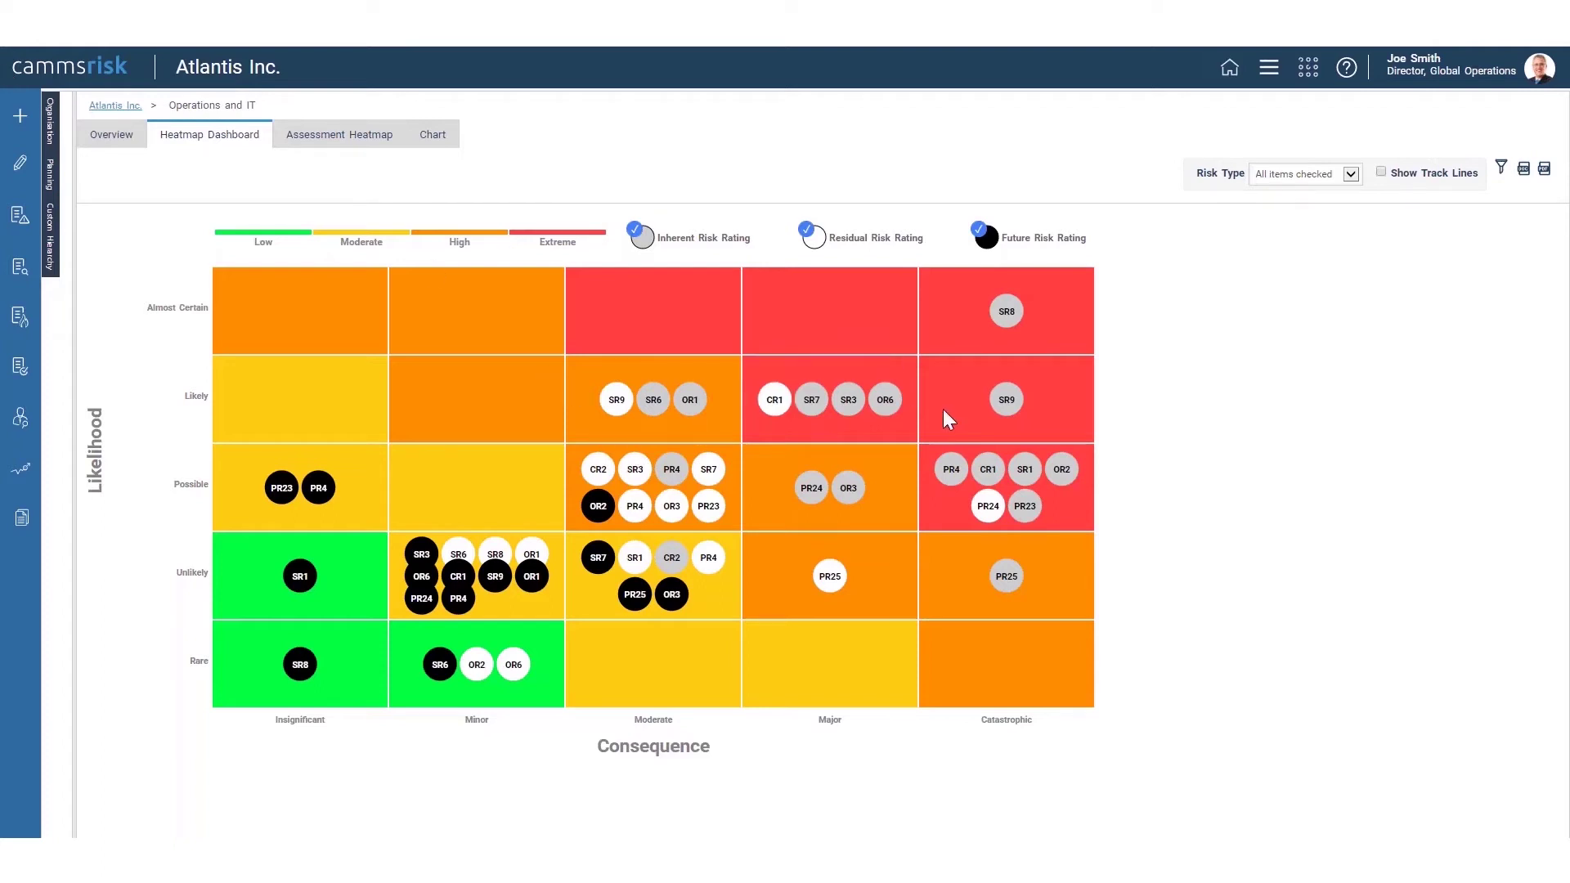
# On the Heatmap Dashboard, trace the inherent, residual and future rating movement of risks SR9, PR4, OR6, SR3 and OR3 in turn
pyautogui.click(1006, 399)
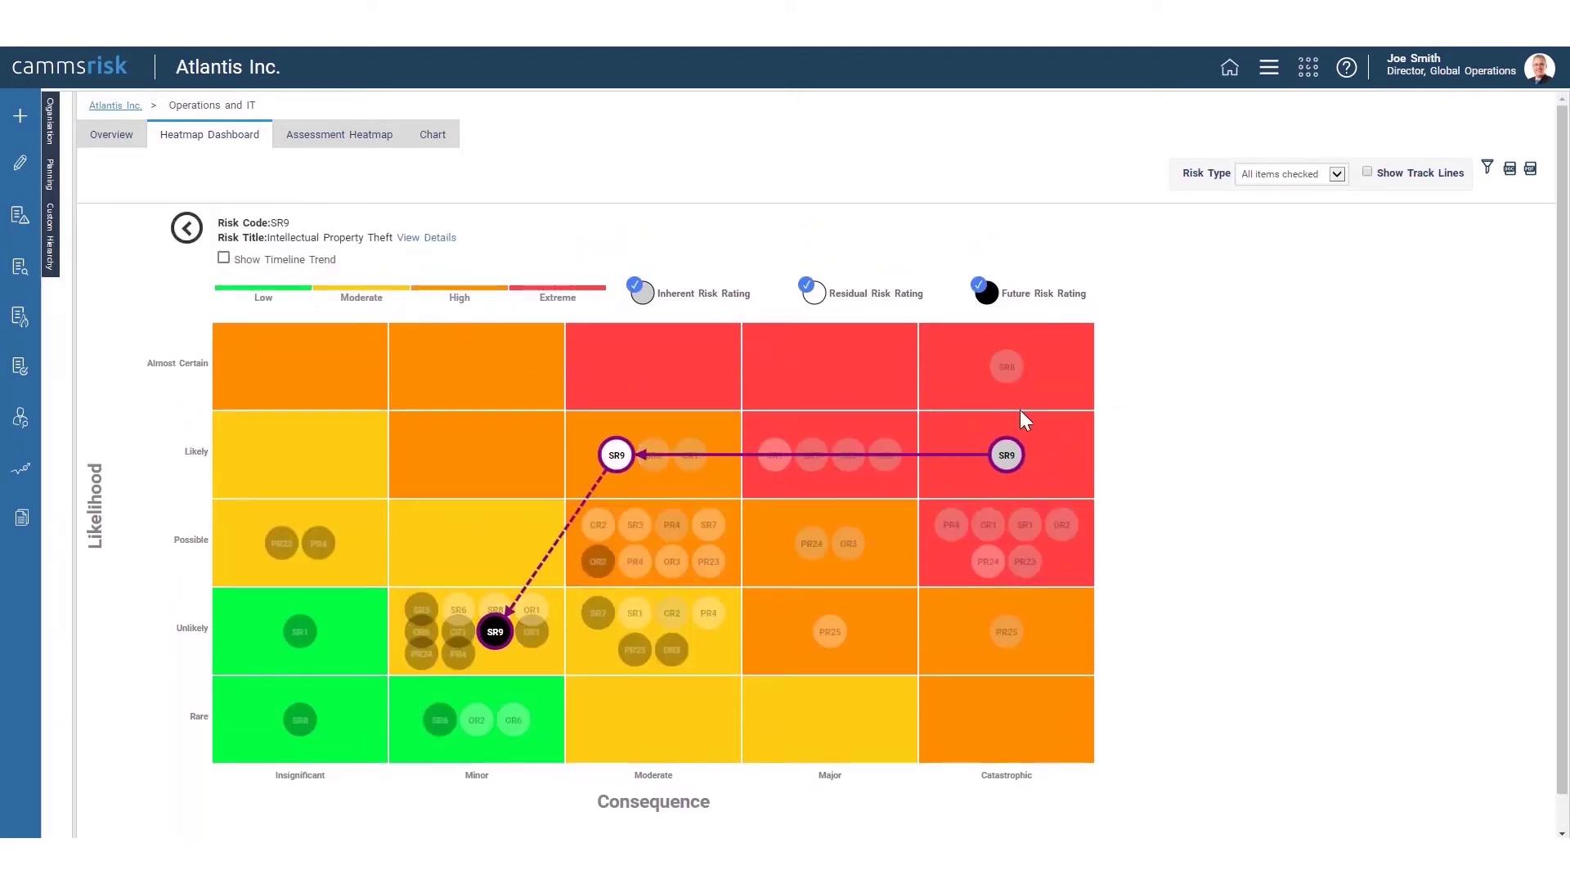
pyautogui.click(954, 519)
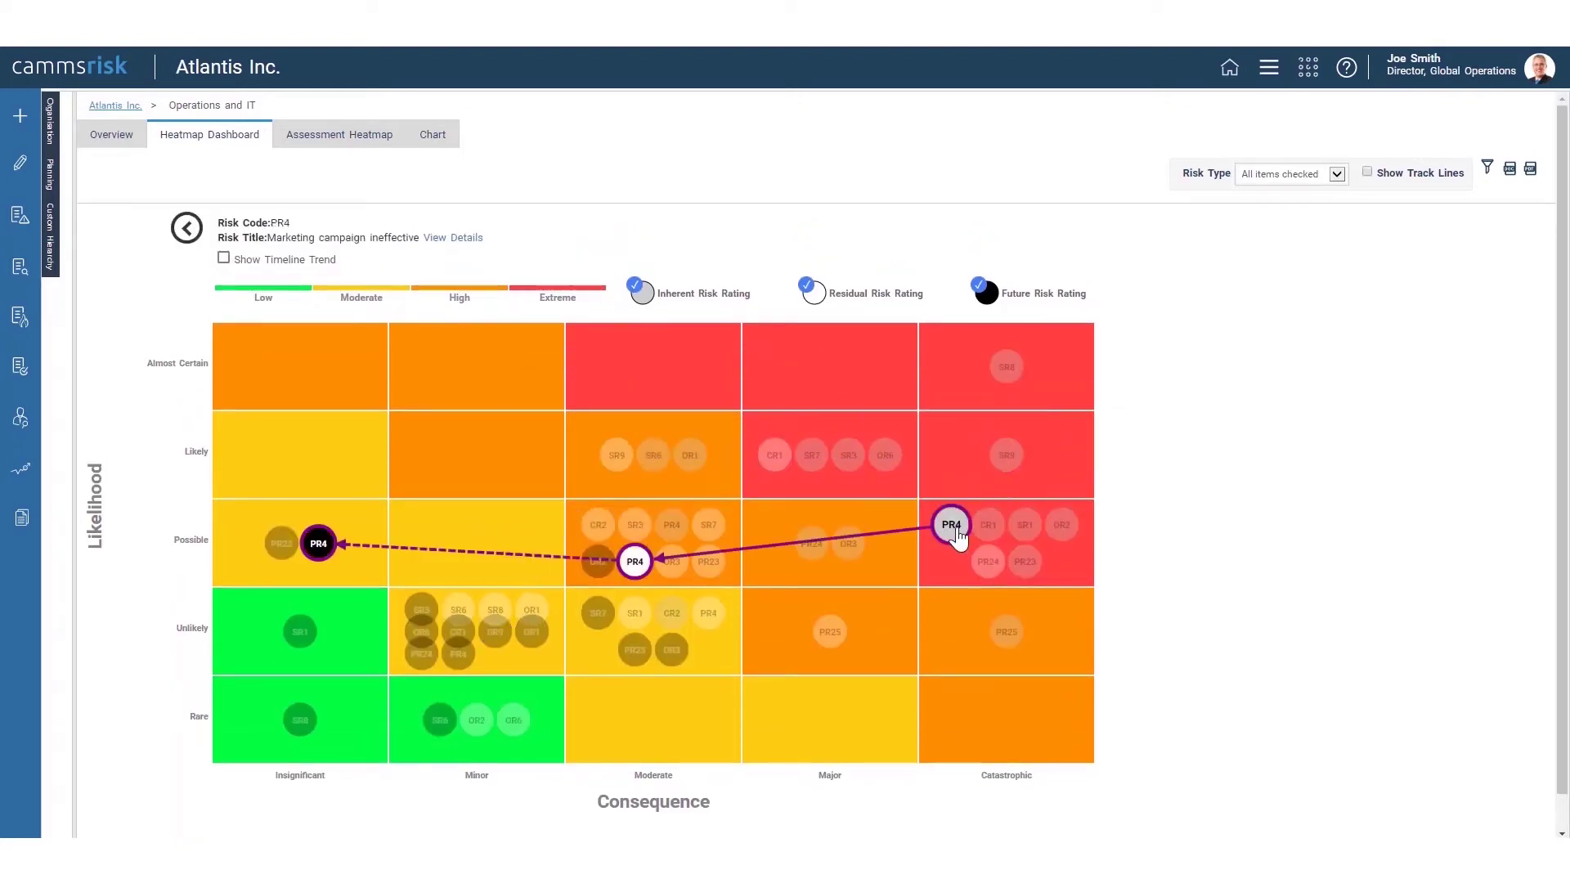
pyautogui.click(887, 472)
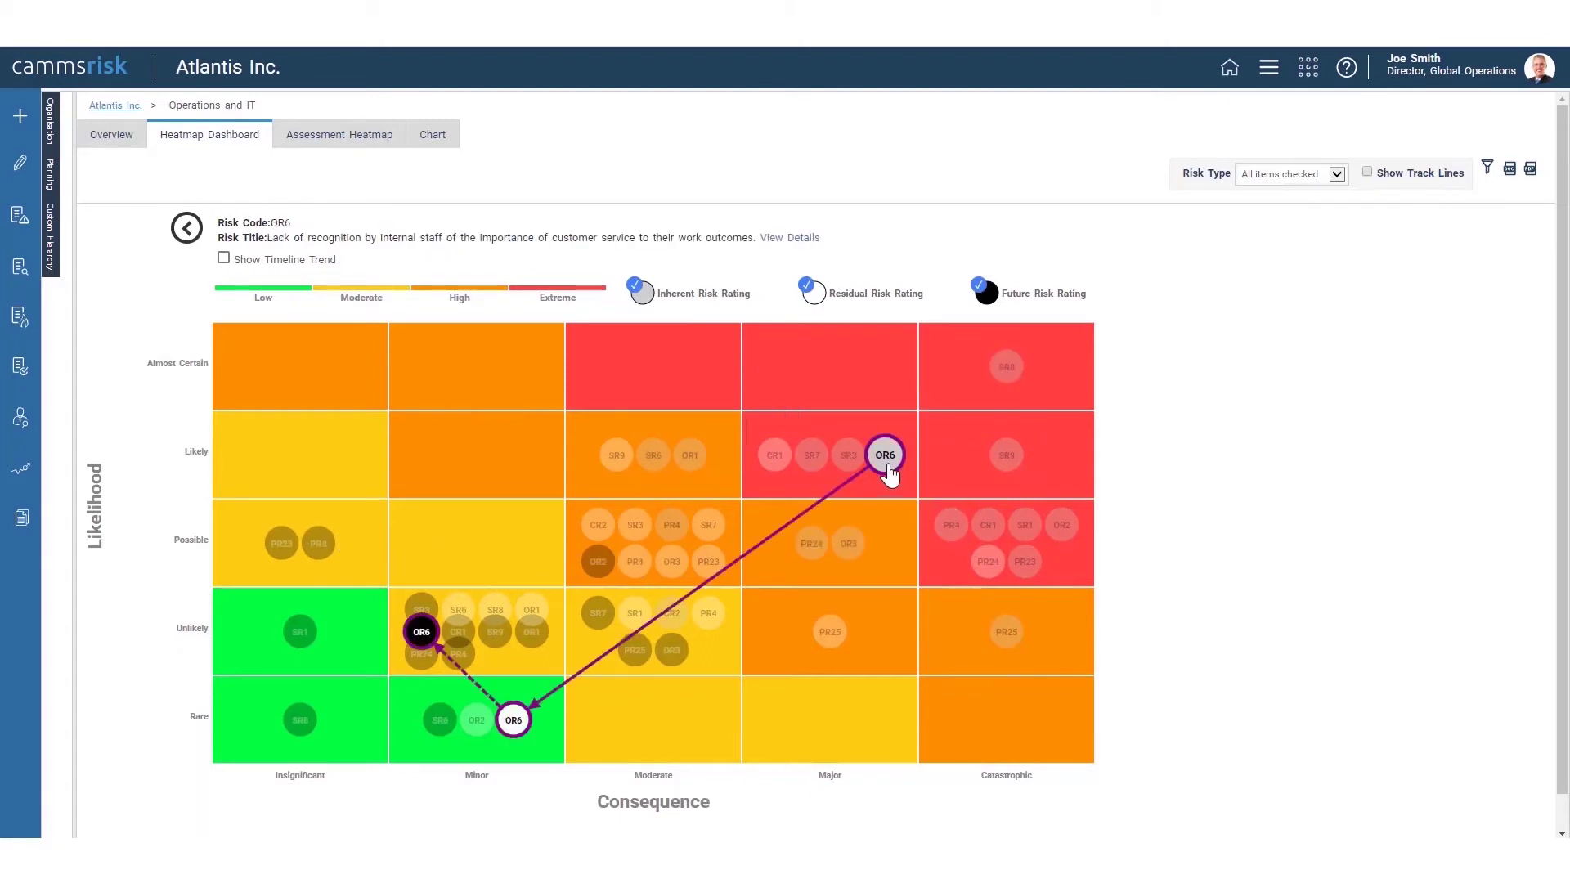
pyautogui.click(856, 470)
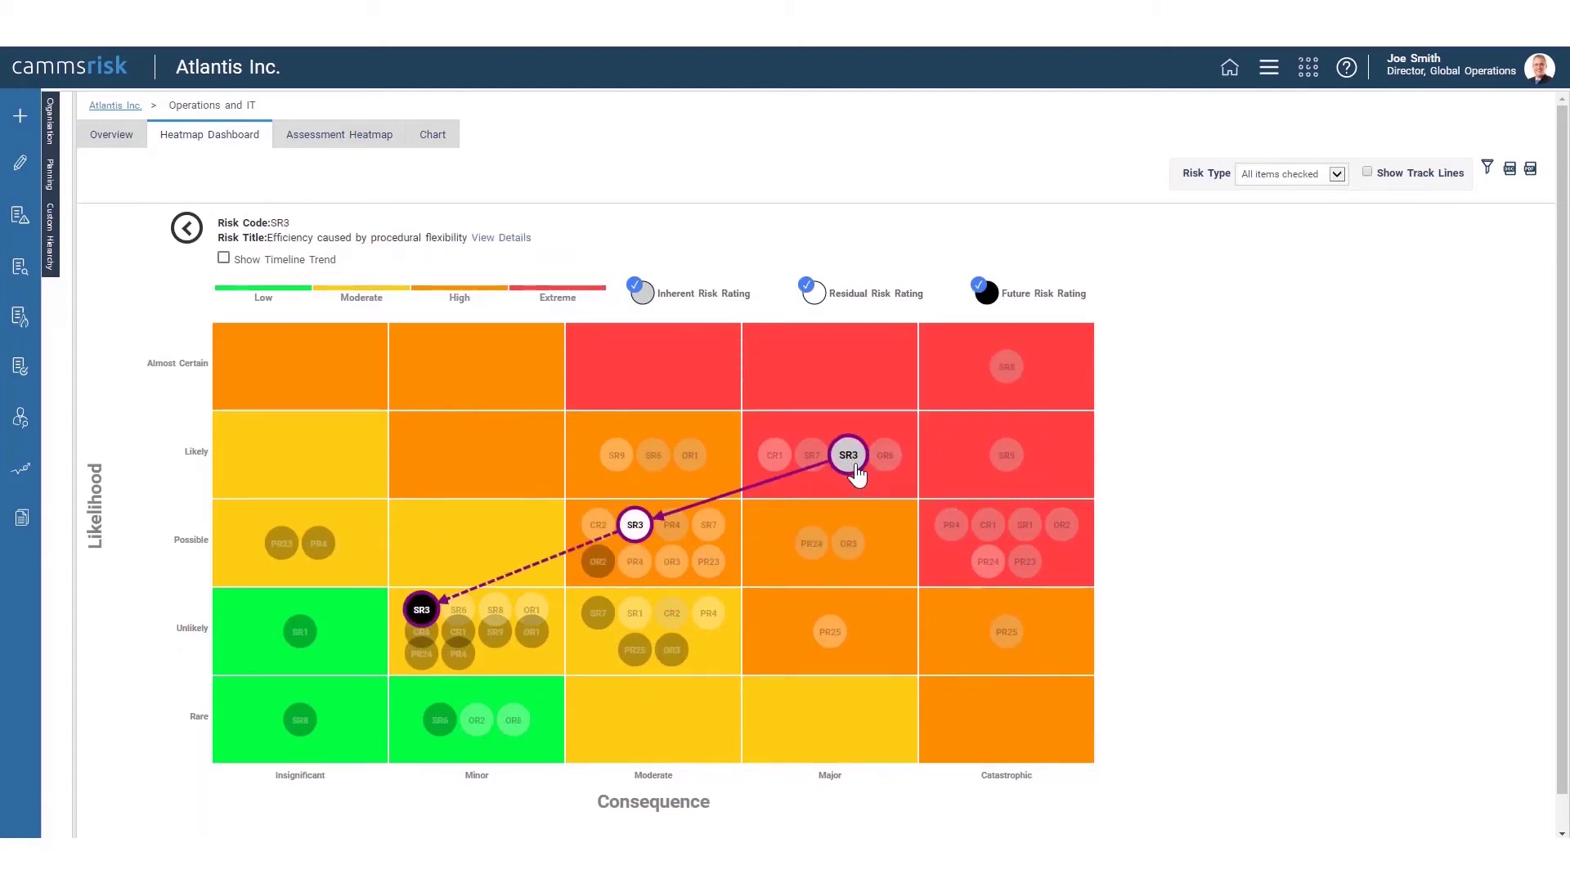
pyautogui.click(851, 543)
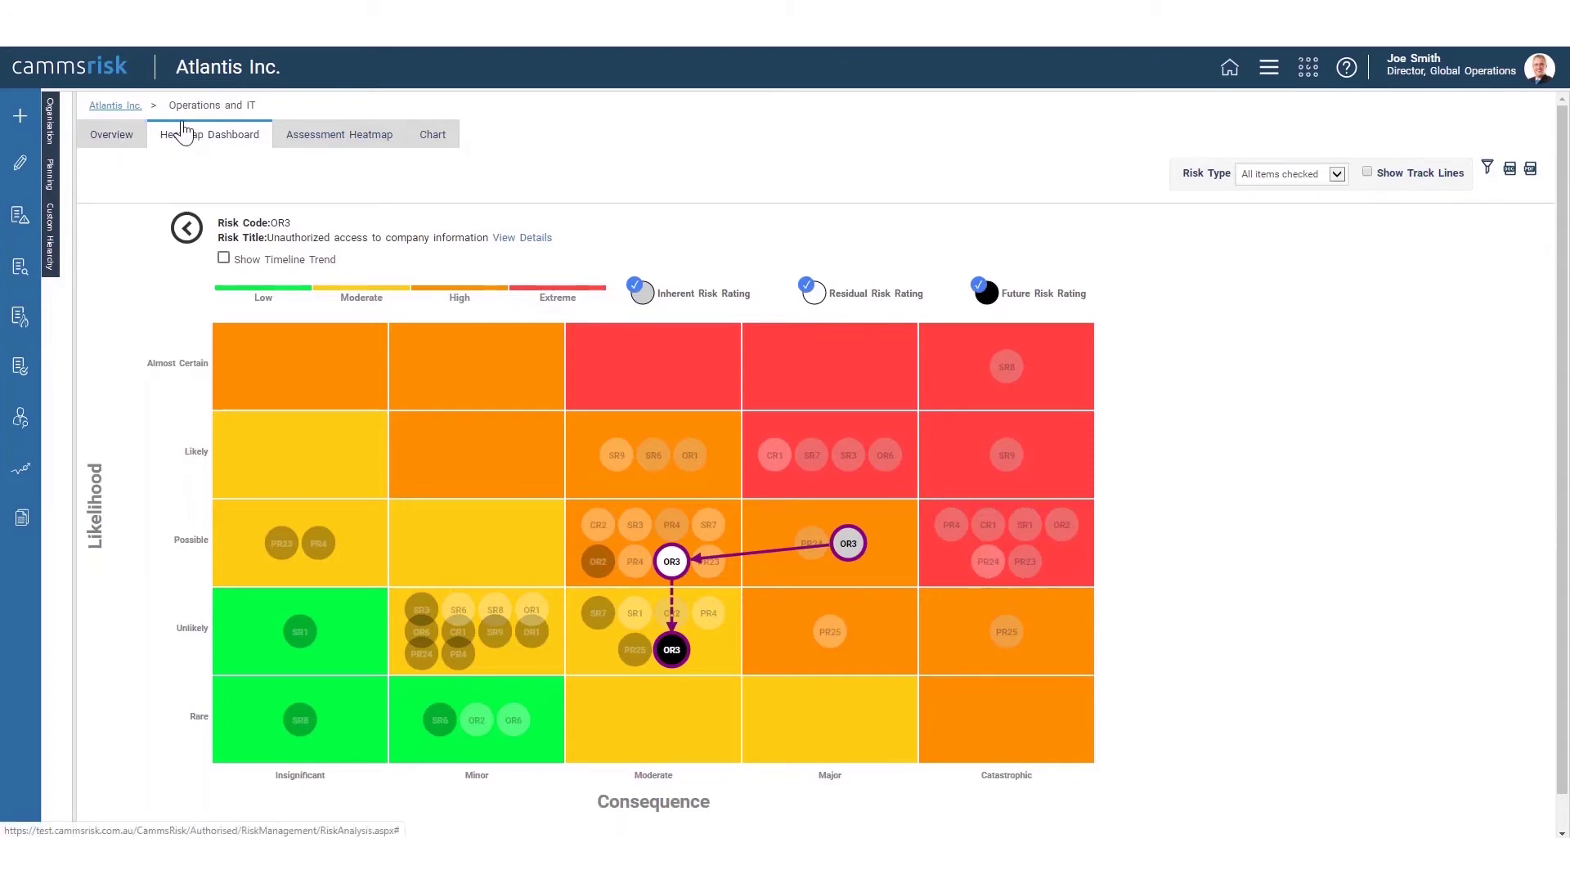
# View the Organisation, Planning and Custom Hierarchy selectors of the Heatmap Dashboard, and close the selector without choosing a node
pyautogui.click(50, 121)
pyautogui.click(50, 170)
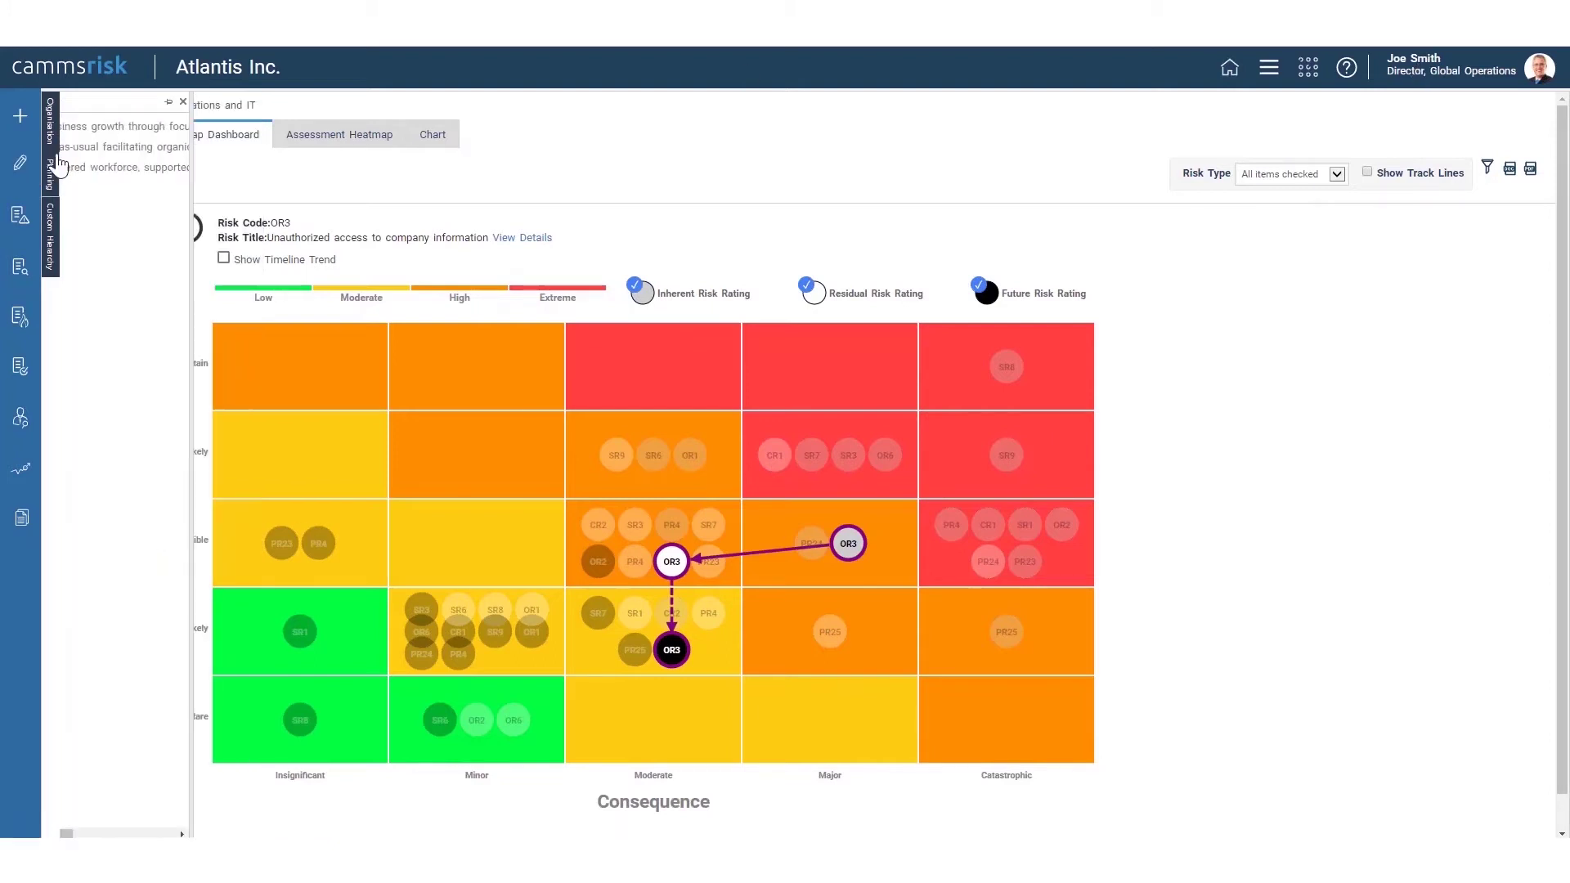
pyautogui.click(51, 235)
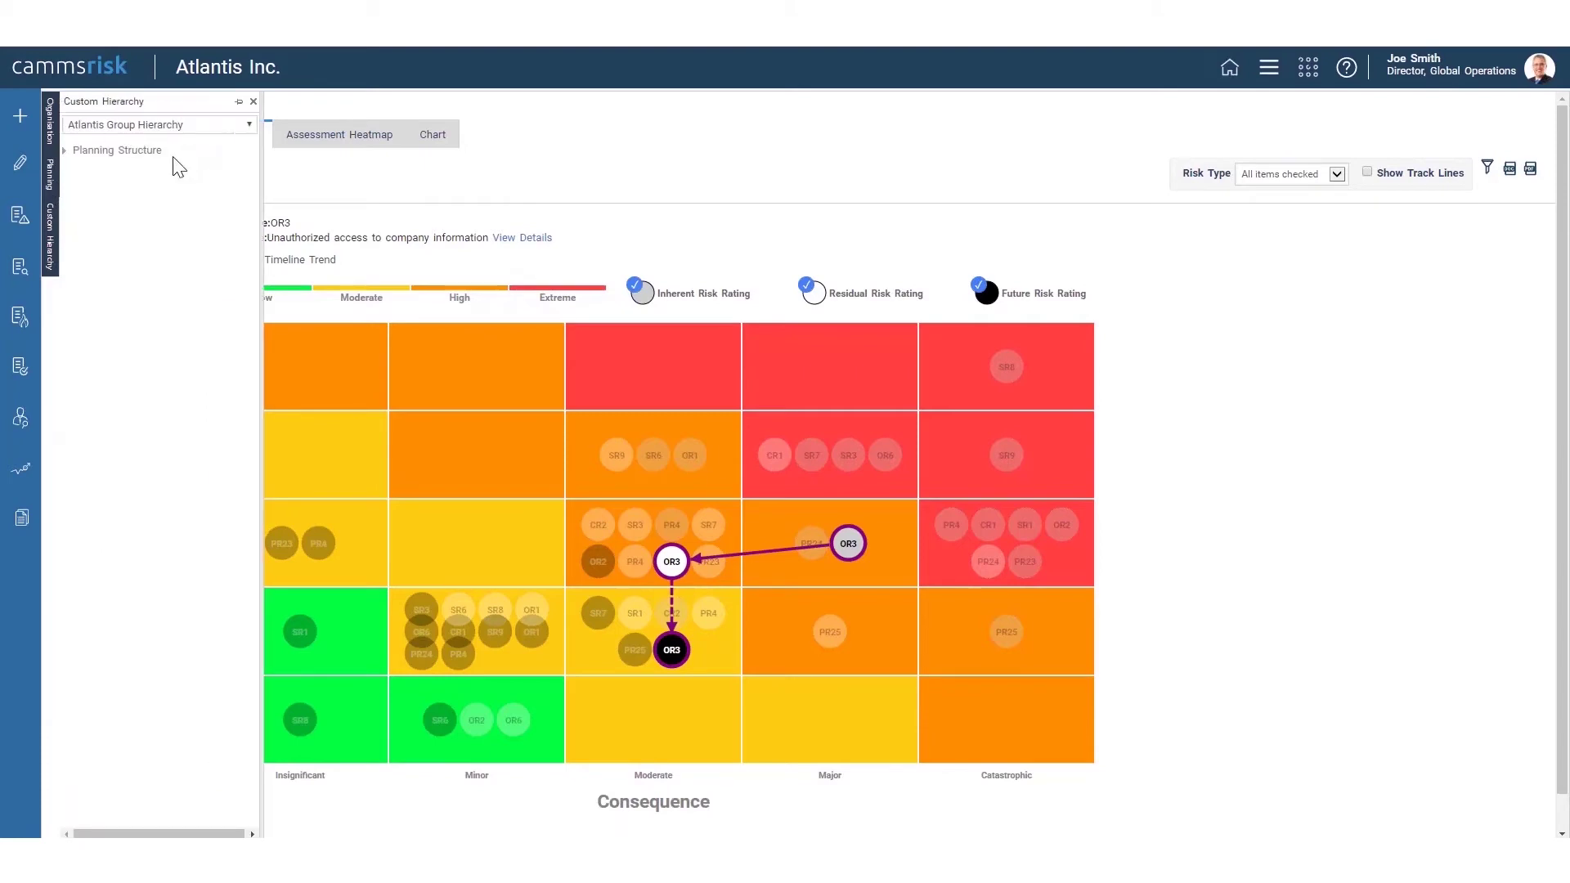
pyautogui.click(253, 103)
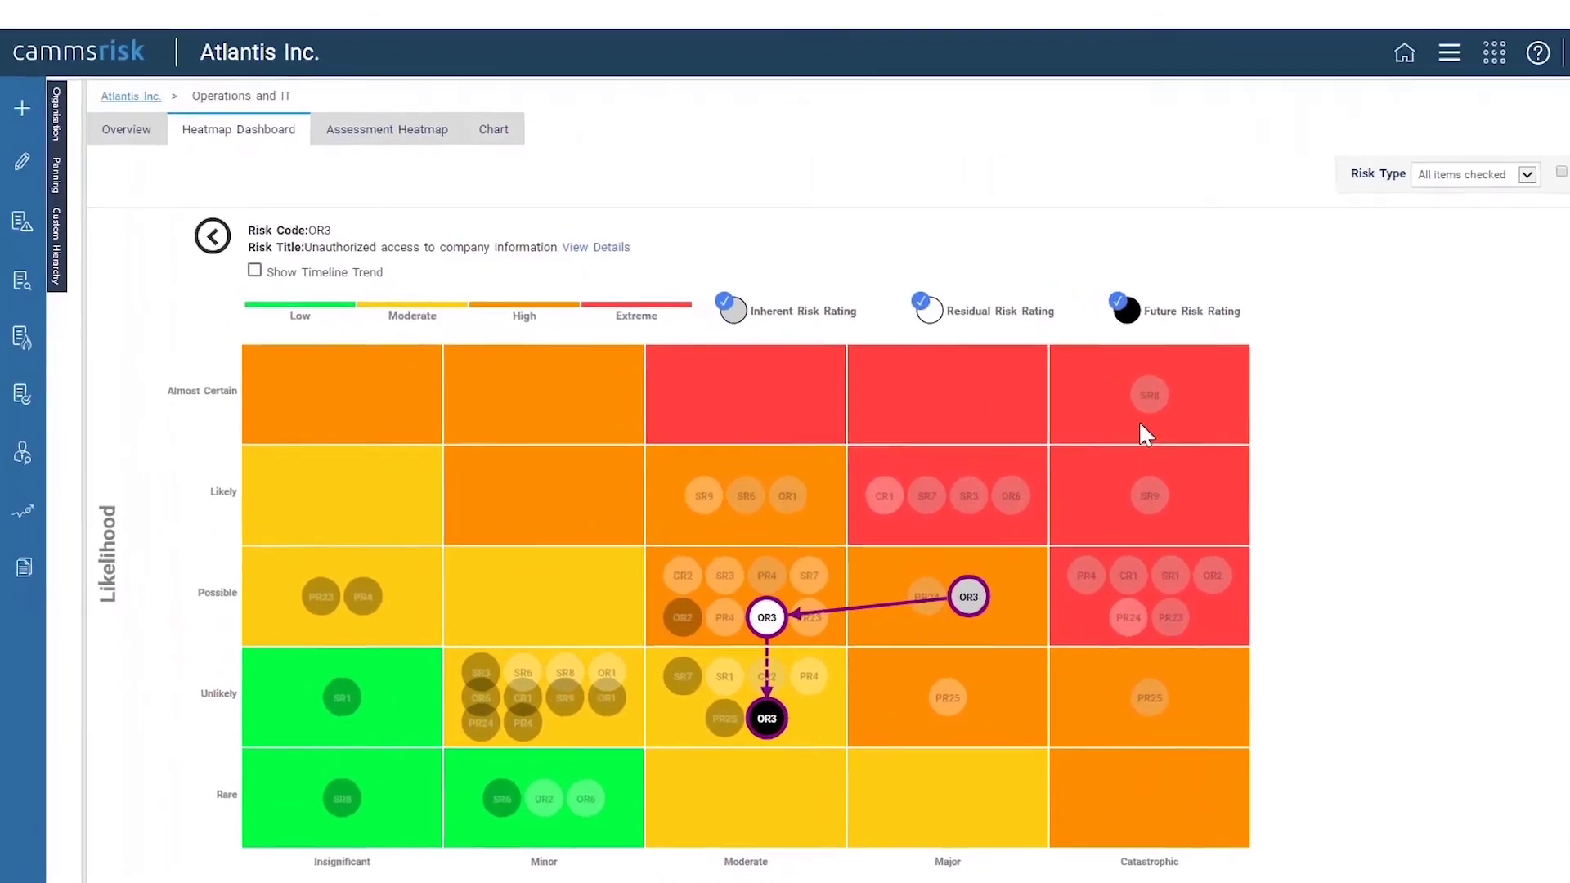
# Trace risk SR8 on the heat map, review its details including Risk Actions, Risk Controls and KPIs, and close the details
pyautogui.click(1007, 367)
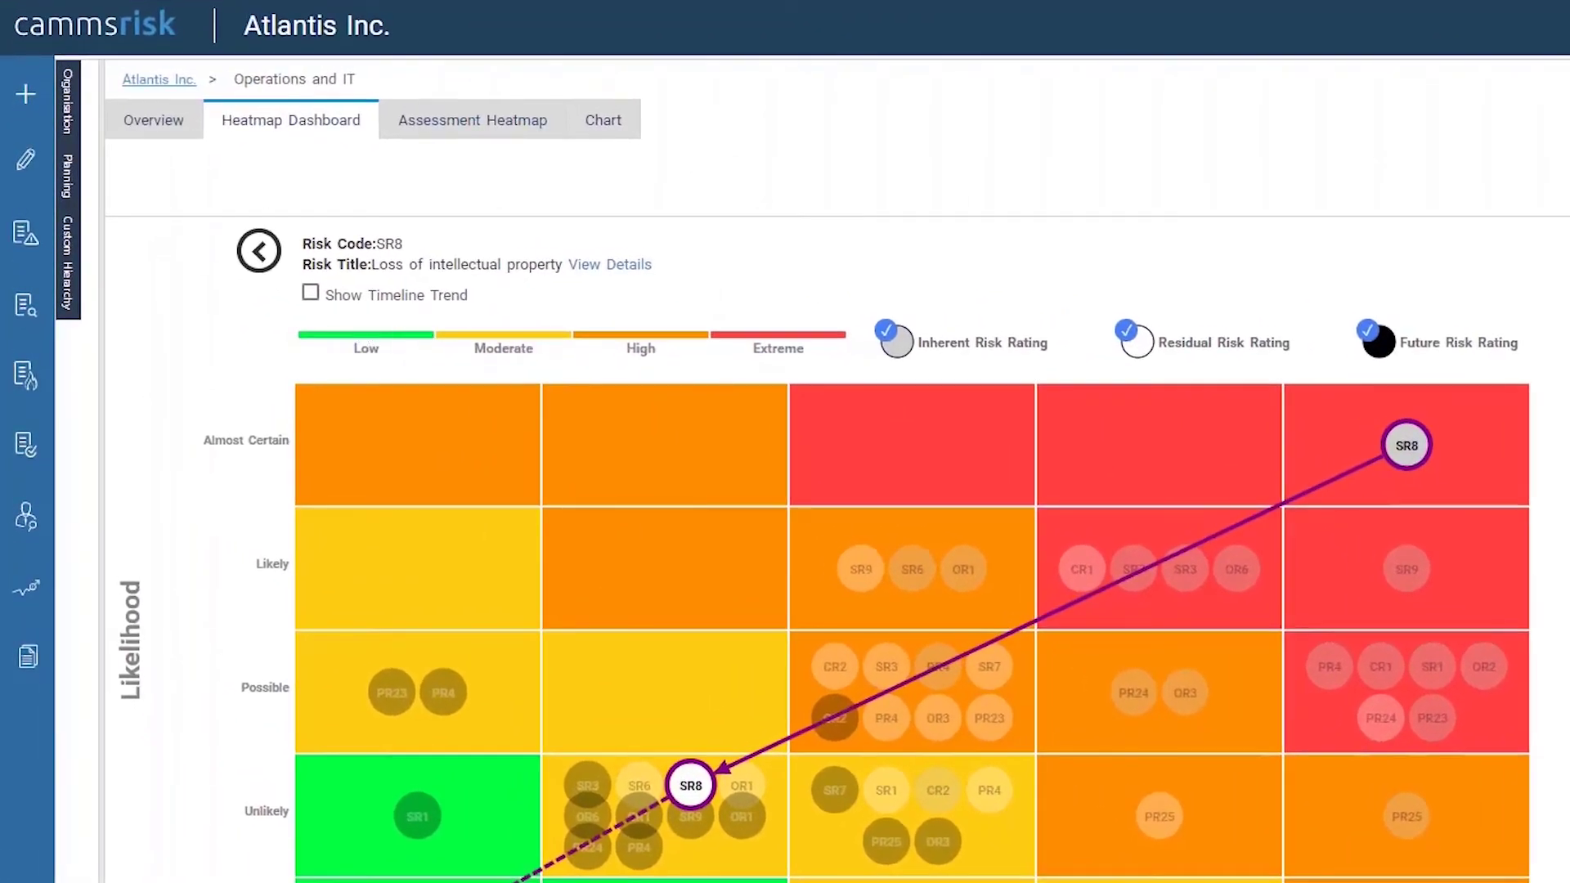
pyautogui.click(599, 263)
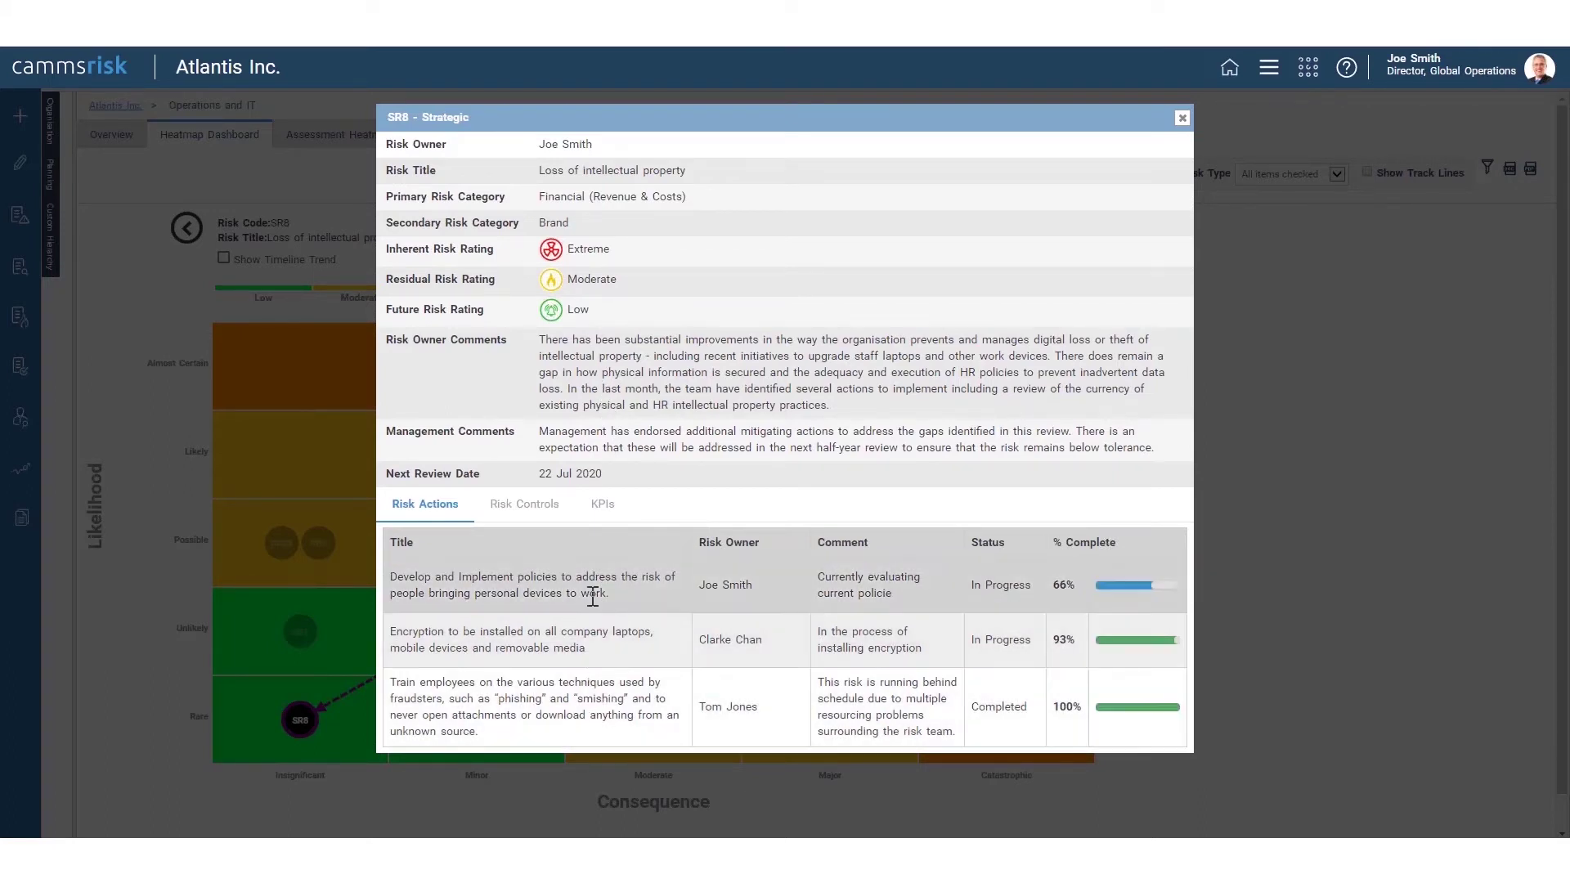
pyautogui.click(535, 506)
pyautogui.scroll(-1, 595, 654)
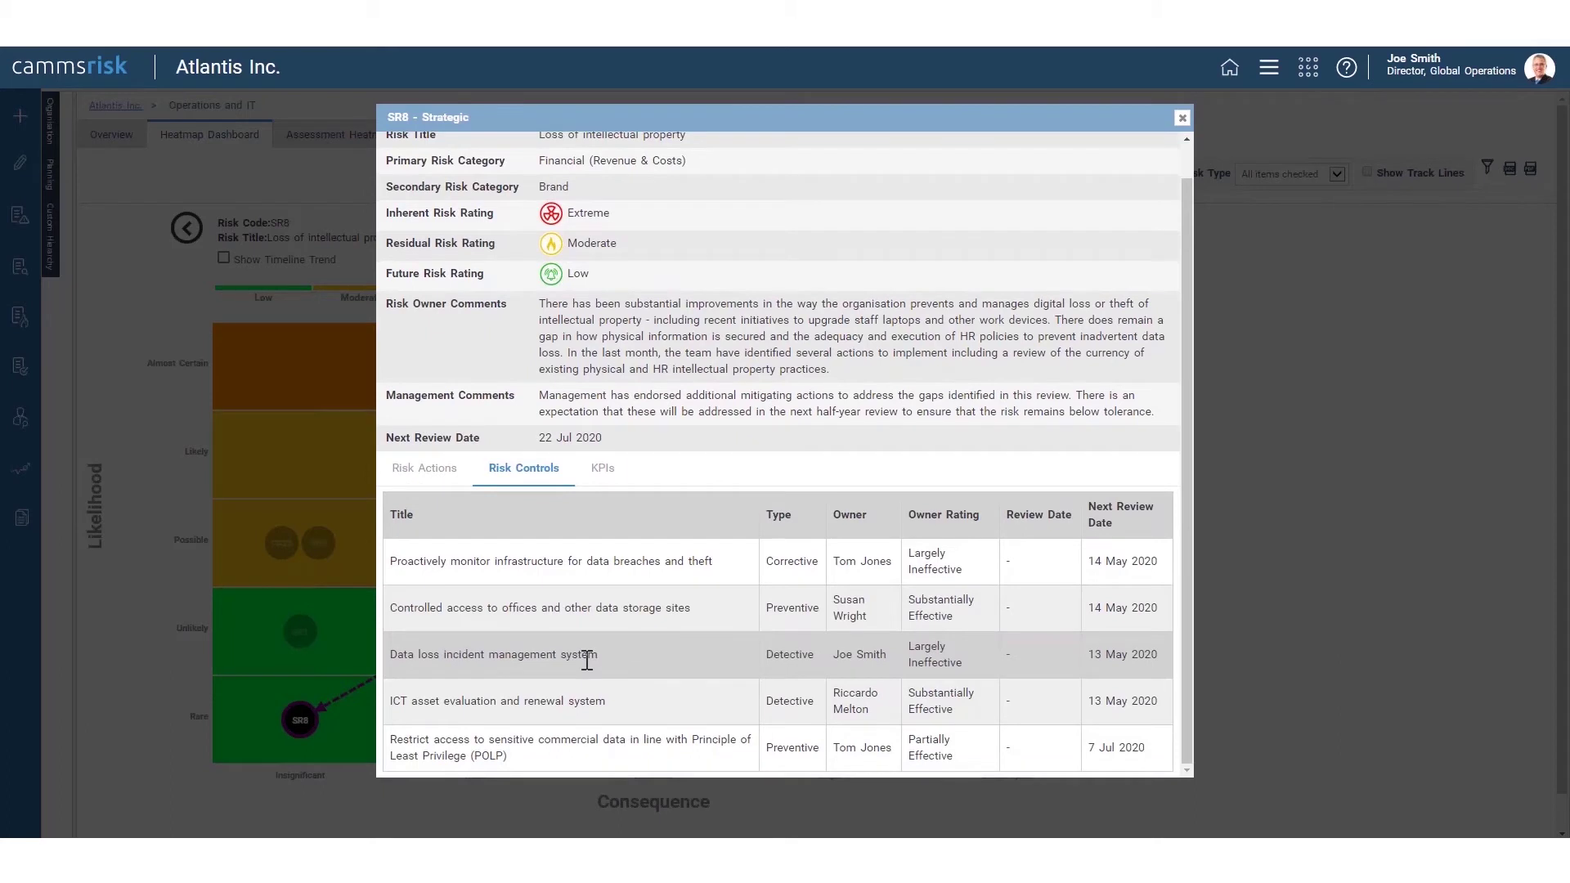
pyautogui.click(600, 471)
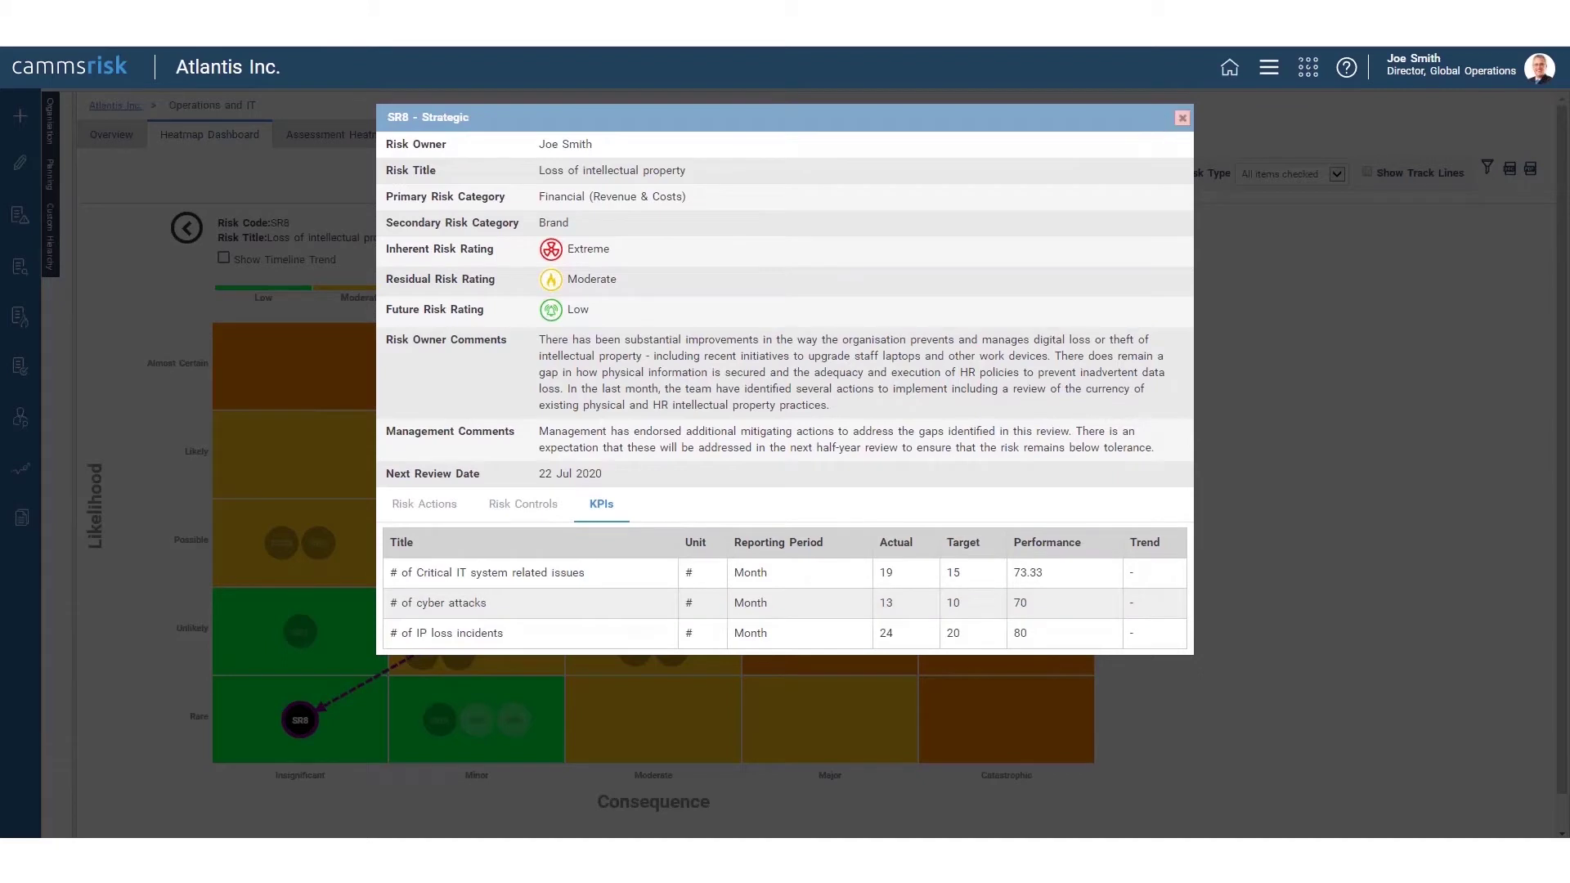
pyautogui.click(1181, 118)
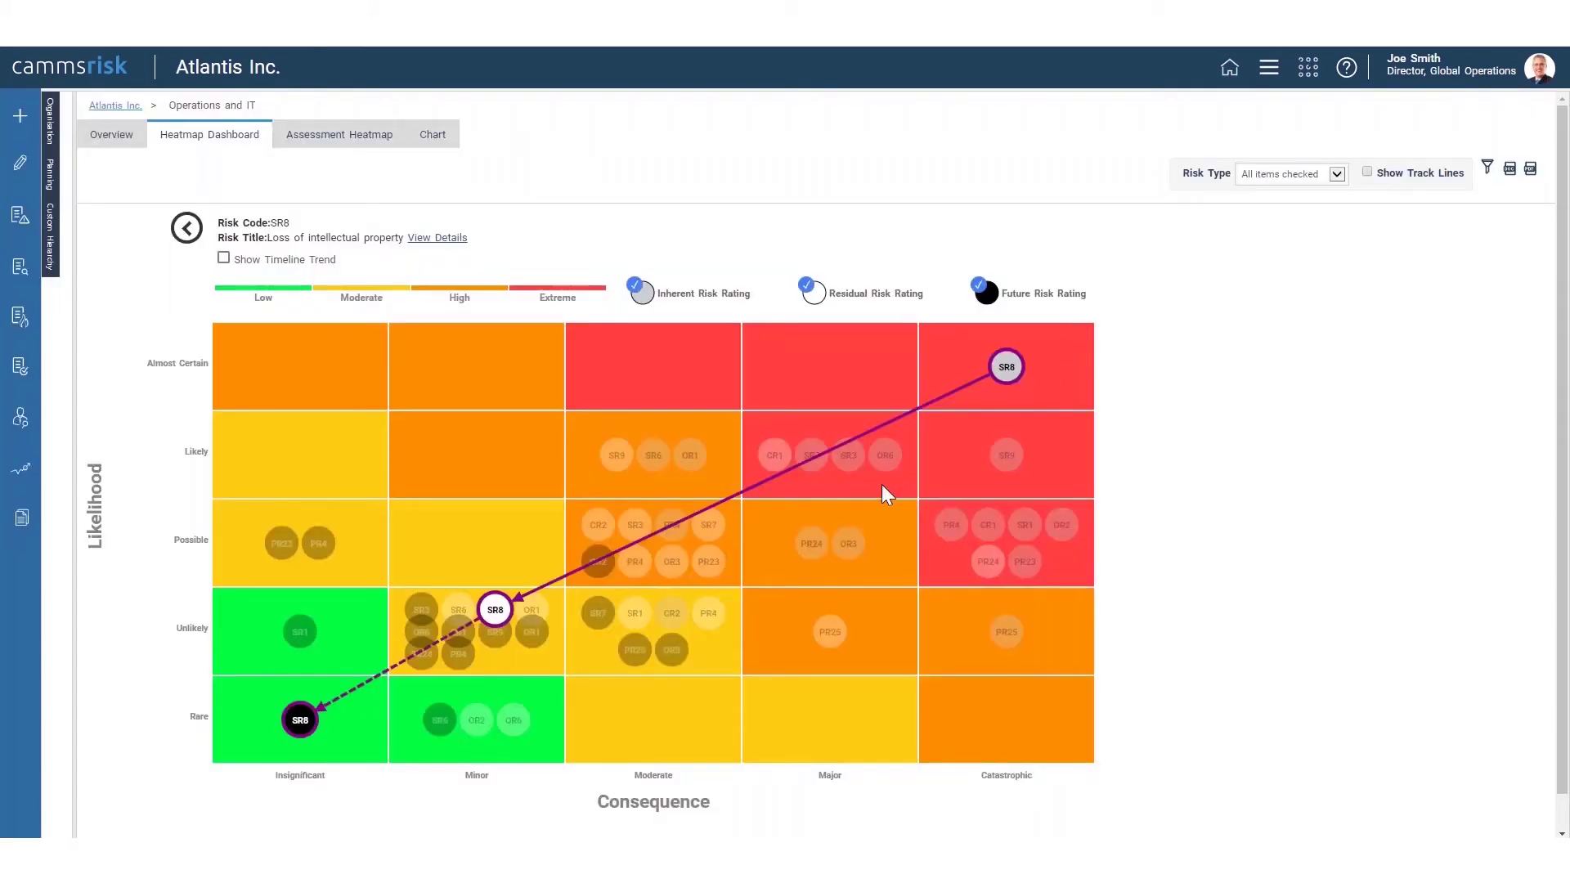
# Trace the rating movement of risks OR6 and SR3 in the Likely/Major cell and OR3 in the Possible/Major cell
pyautogui.click(885, 456)
pyautogui.click(848, 455)
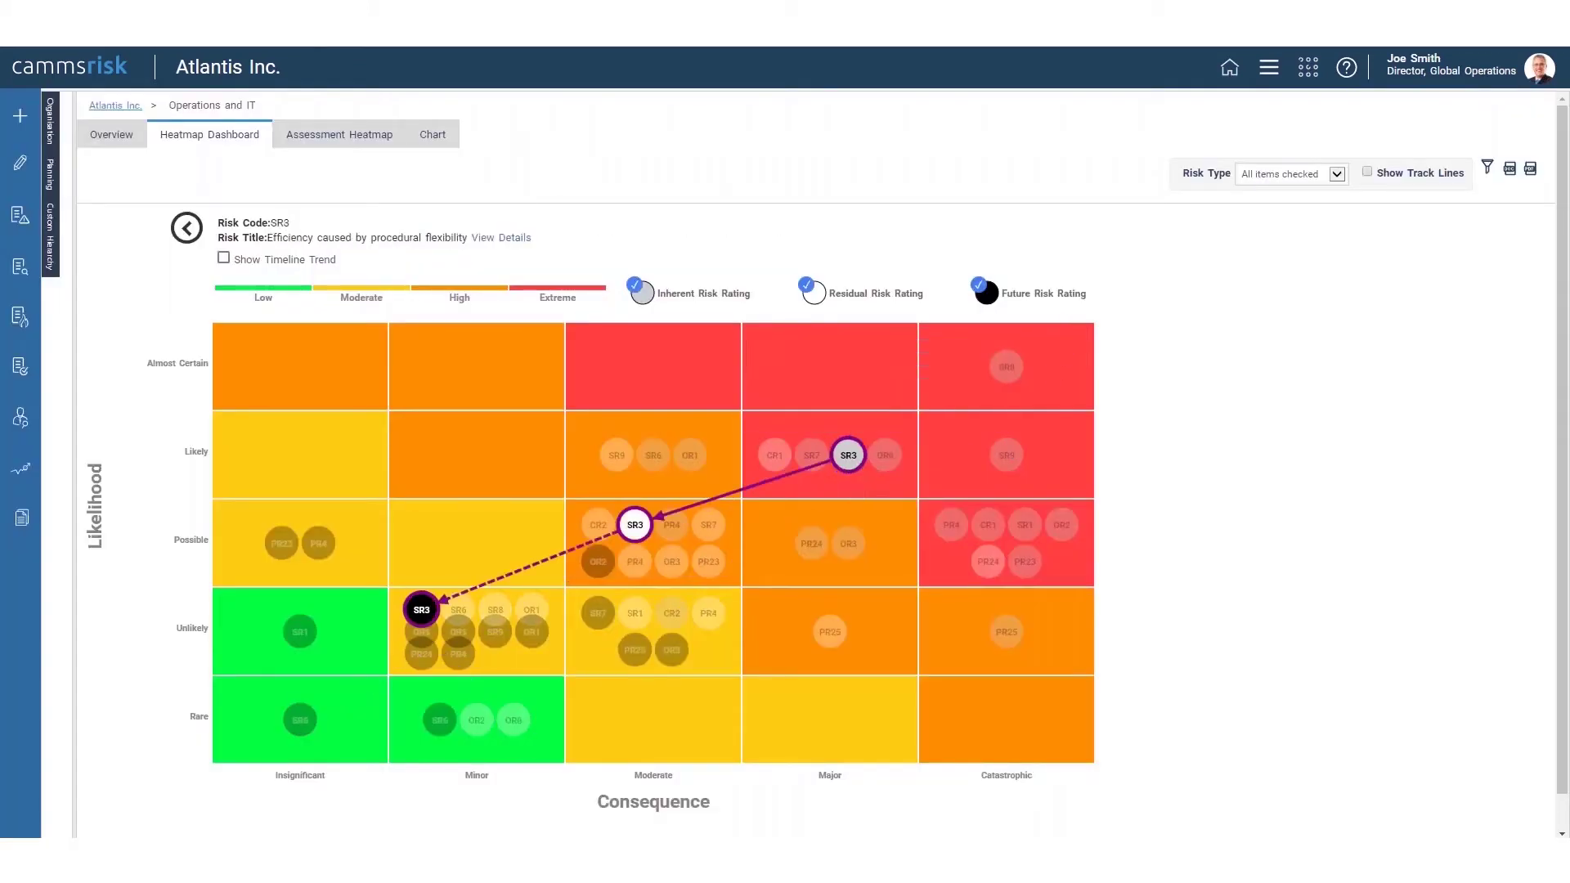
pyautogui.click(847, 550)
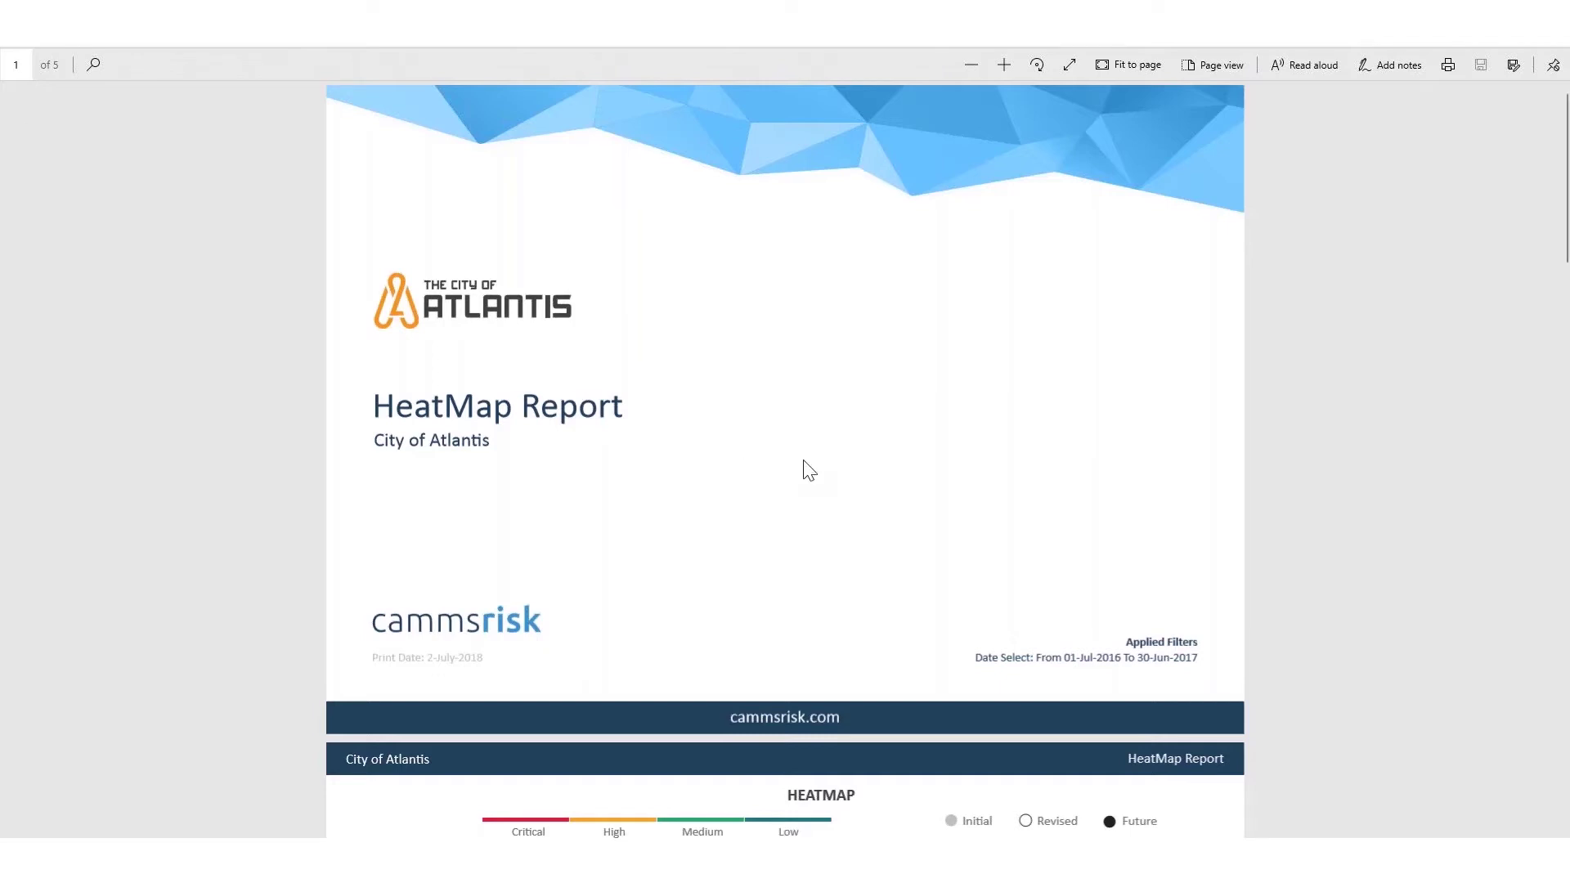
# Look through the HeatMap Report PDF from its cover page to the heat map and cell legend on page 2
pyautogui.scroll(4, 809, 471)
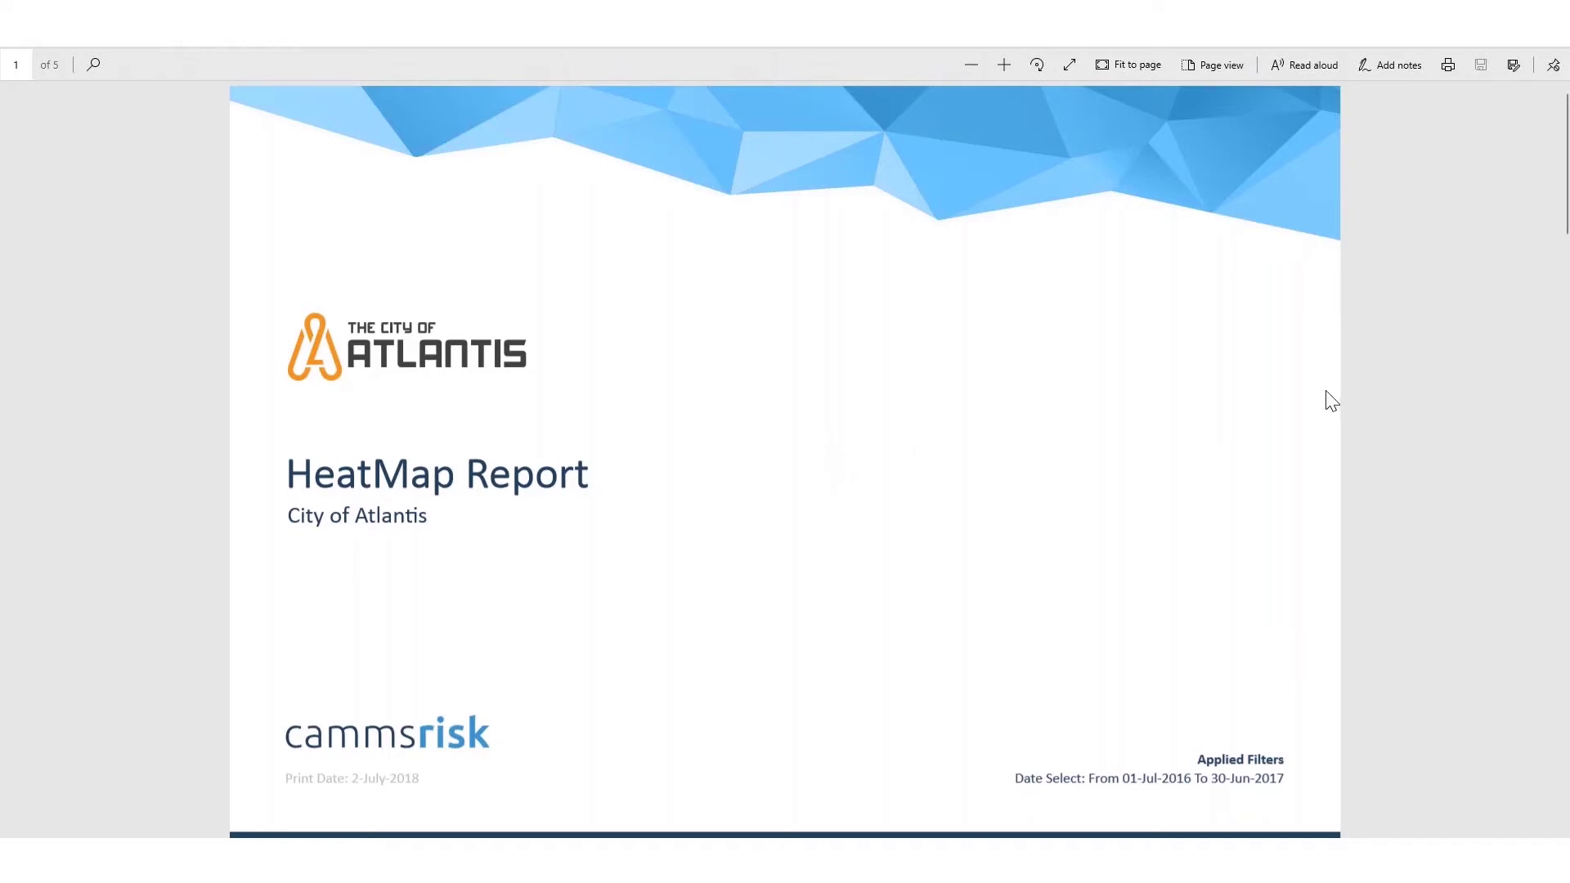
pyautogui.scroll(-5, 1331, 401)
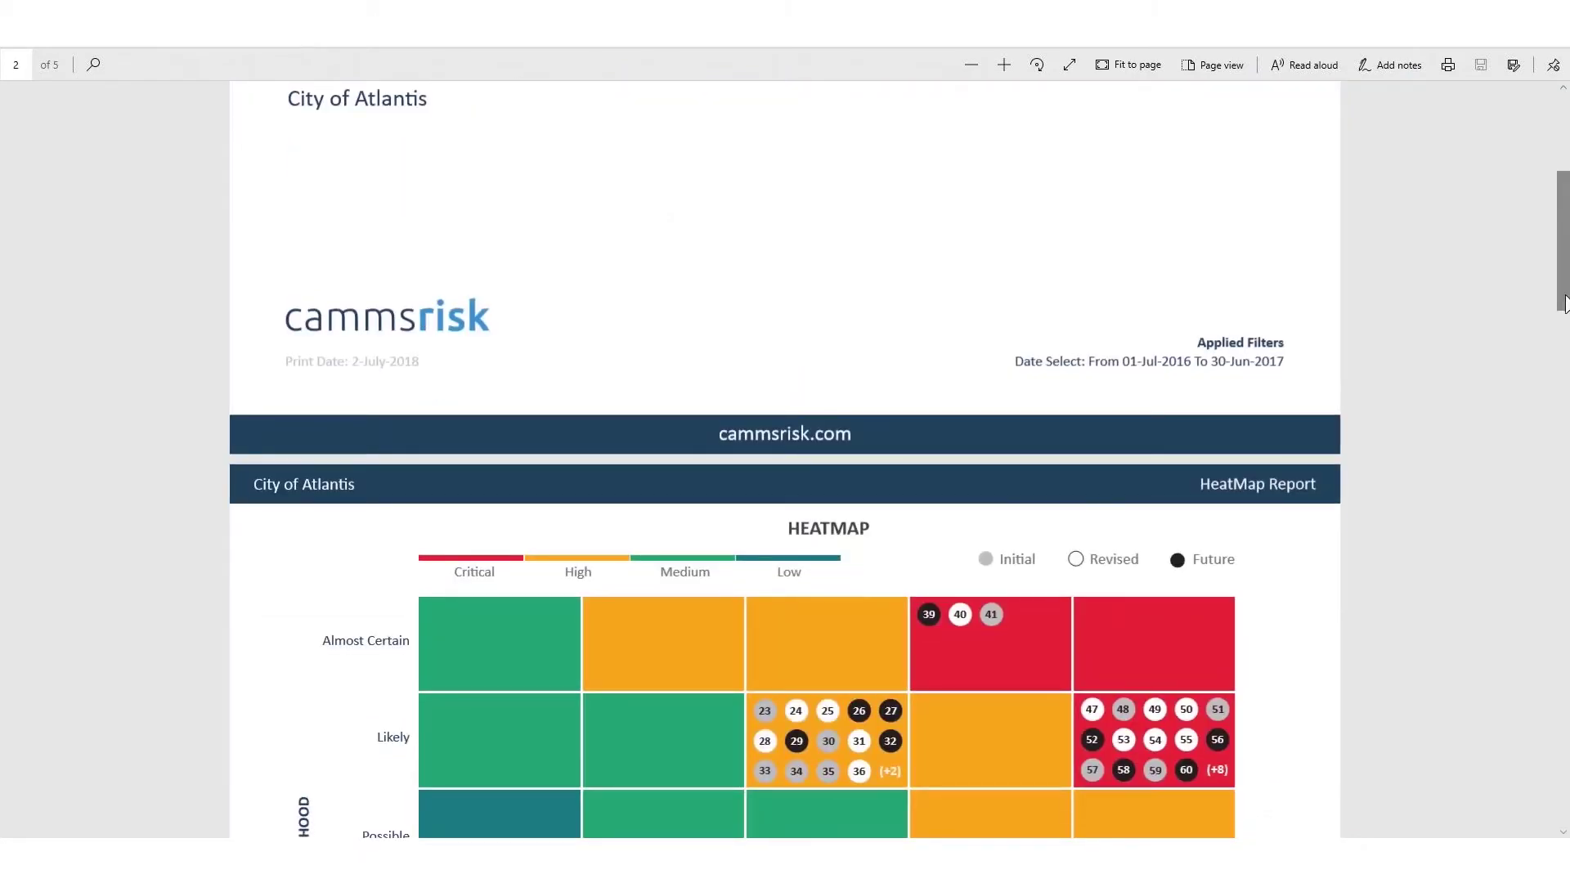
pyautogui.scroll(-1, 1565, 329)
pyautogui.moveTo(1565, 330); pyautogui.dragTo(1564, 369)
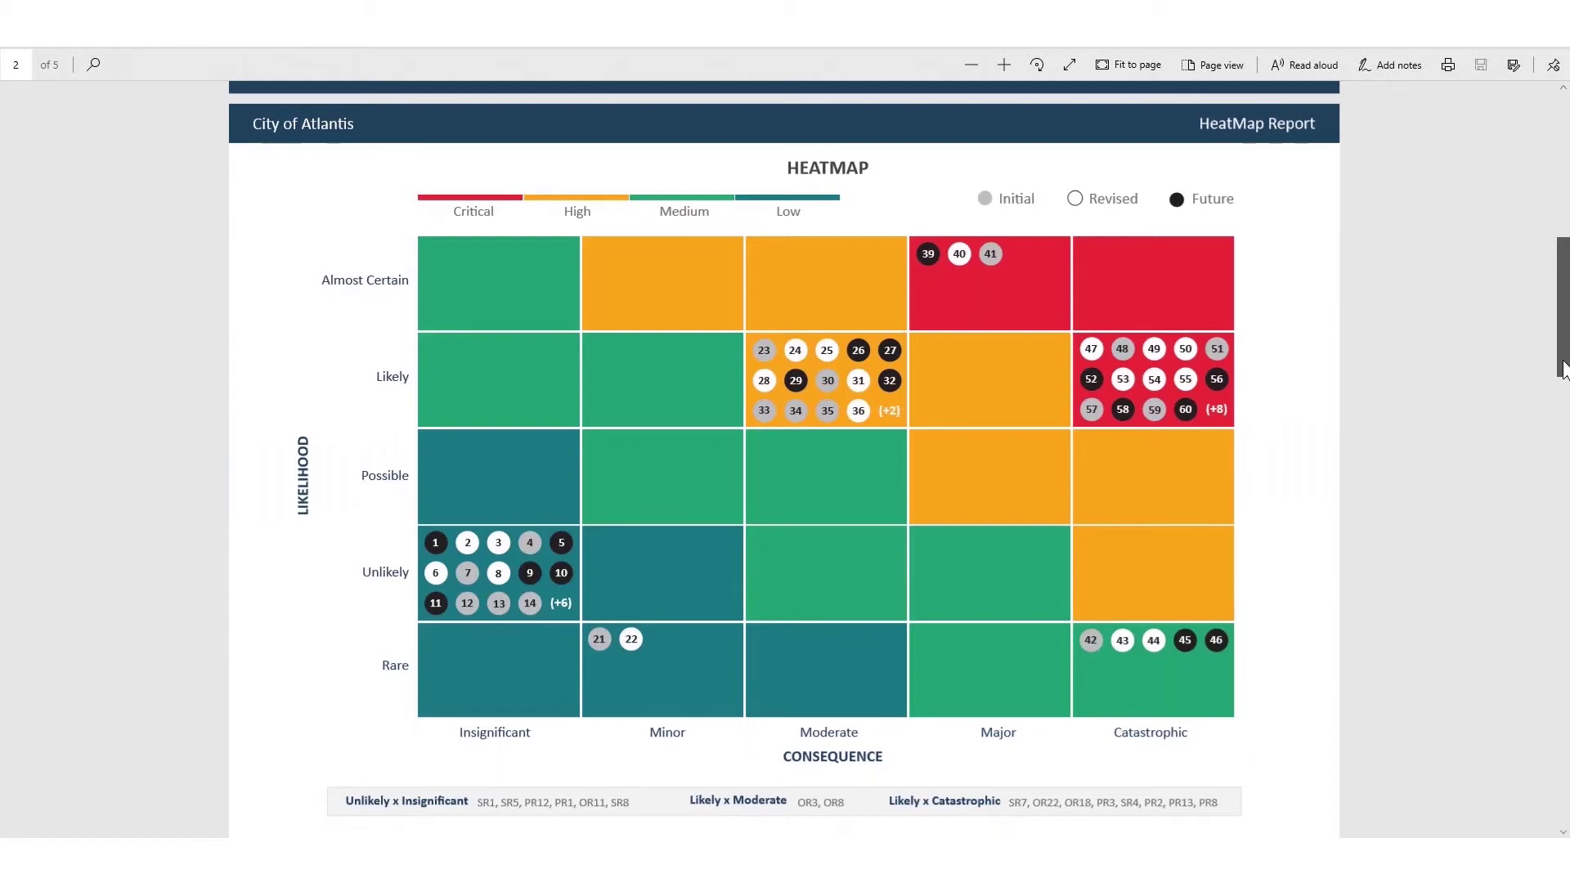
pyautogui.moveTo(1564, 373); pyautogui.dragTo(1563, 380)
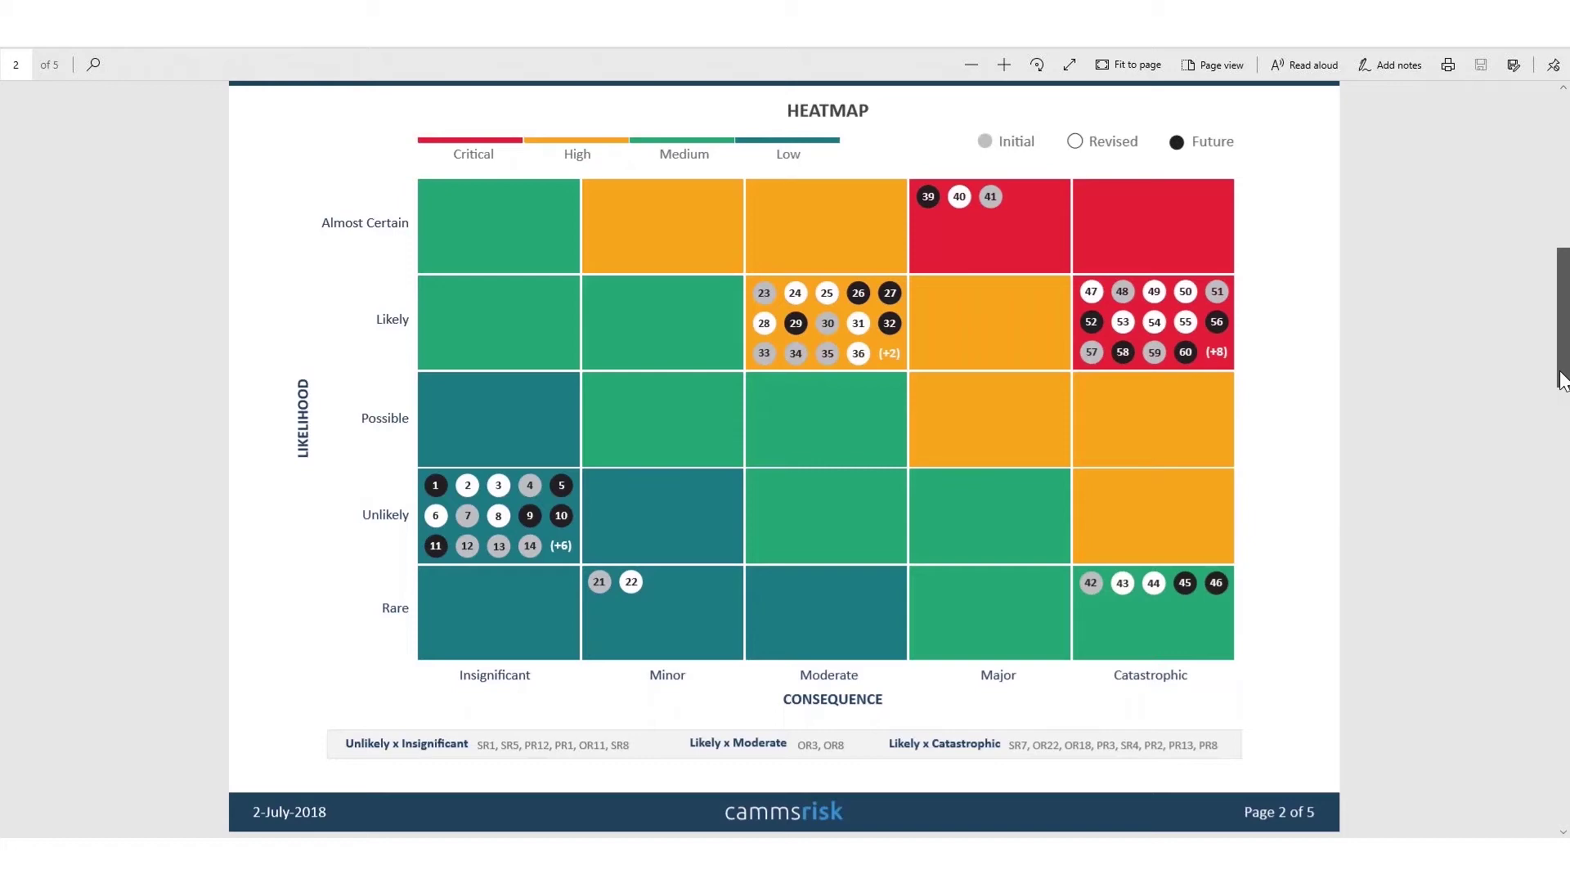
# Examine the SR1 Risk Overview on page 4 of the HeatMap Report PDF, and switch to the strategic risk SR1 form in cammsrisk
pyautogui.moveTo(1564, 379); pyautogui.dragTo(1557, 671)
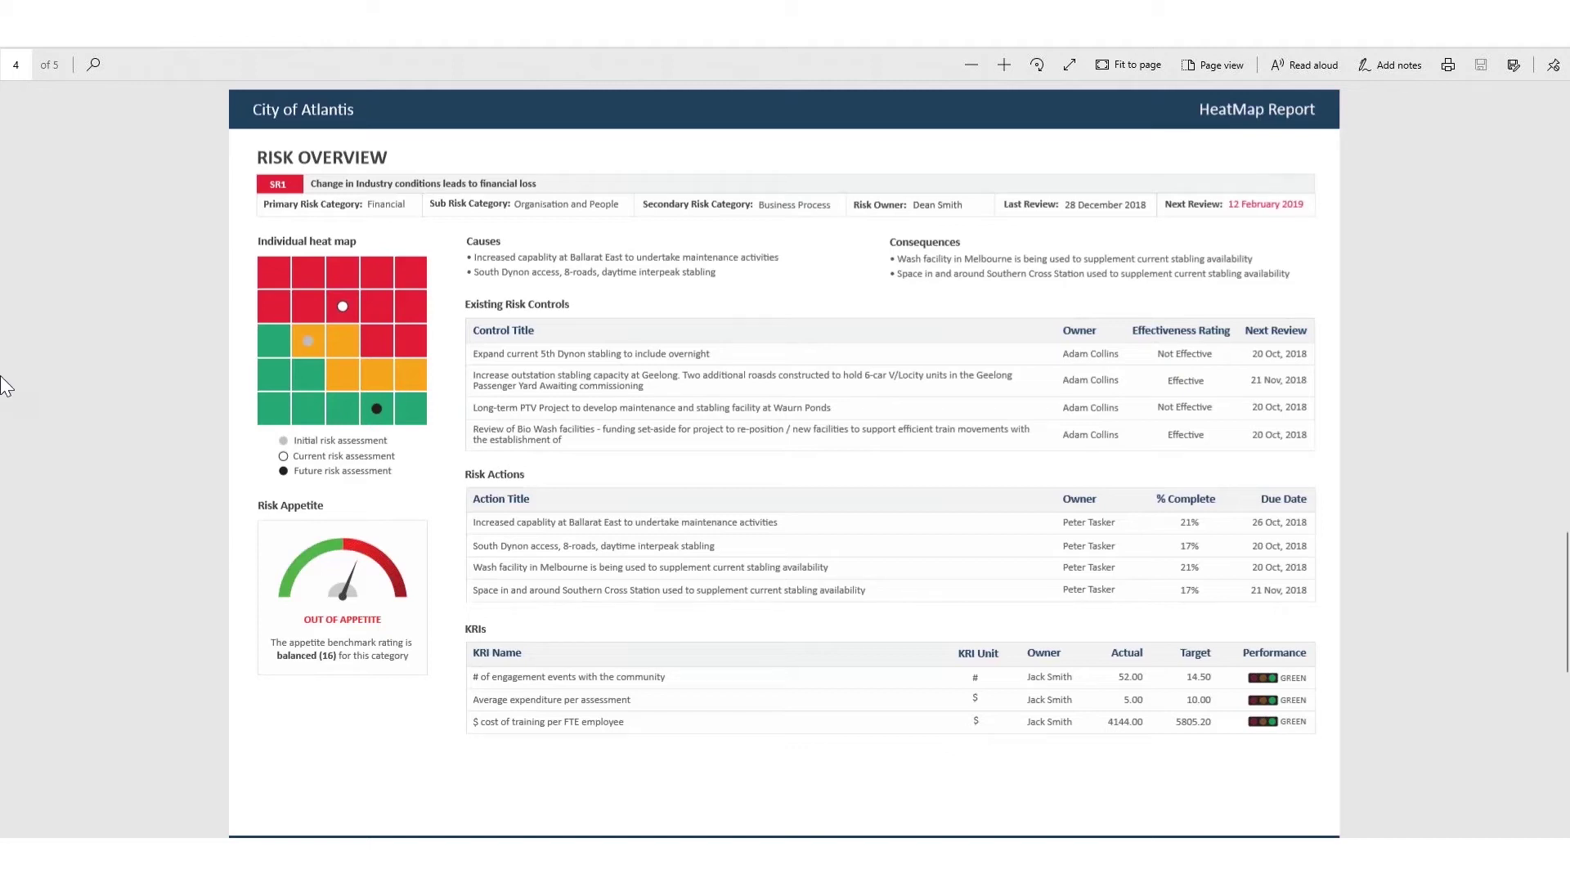
pyautogui.hotkey('alt', 'Tab')
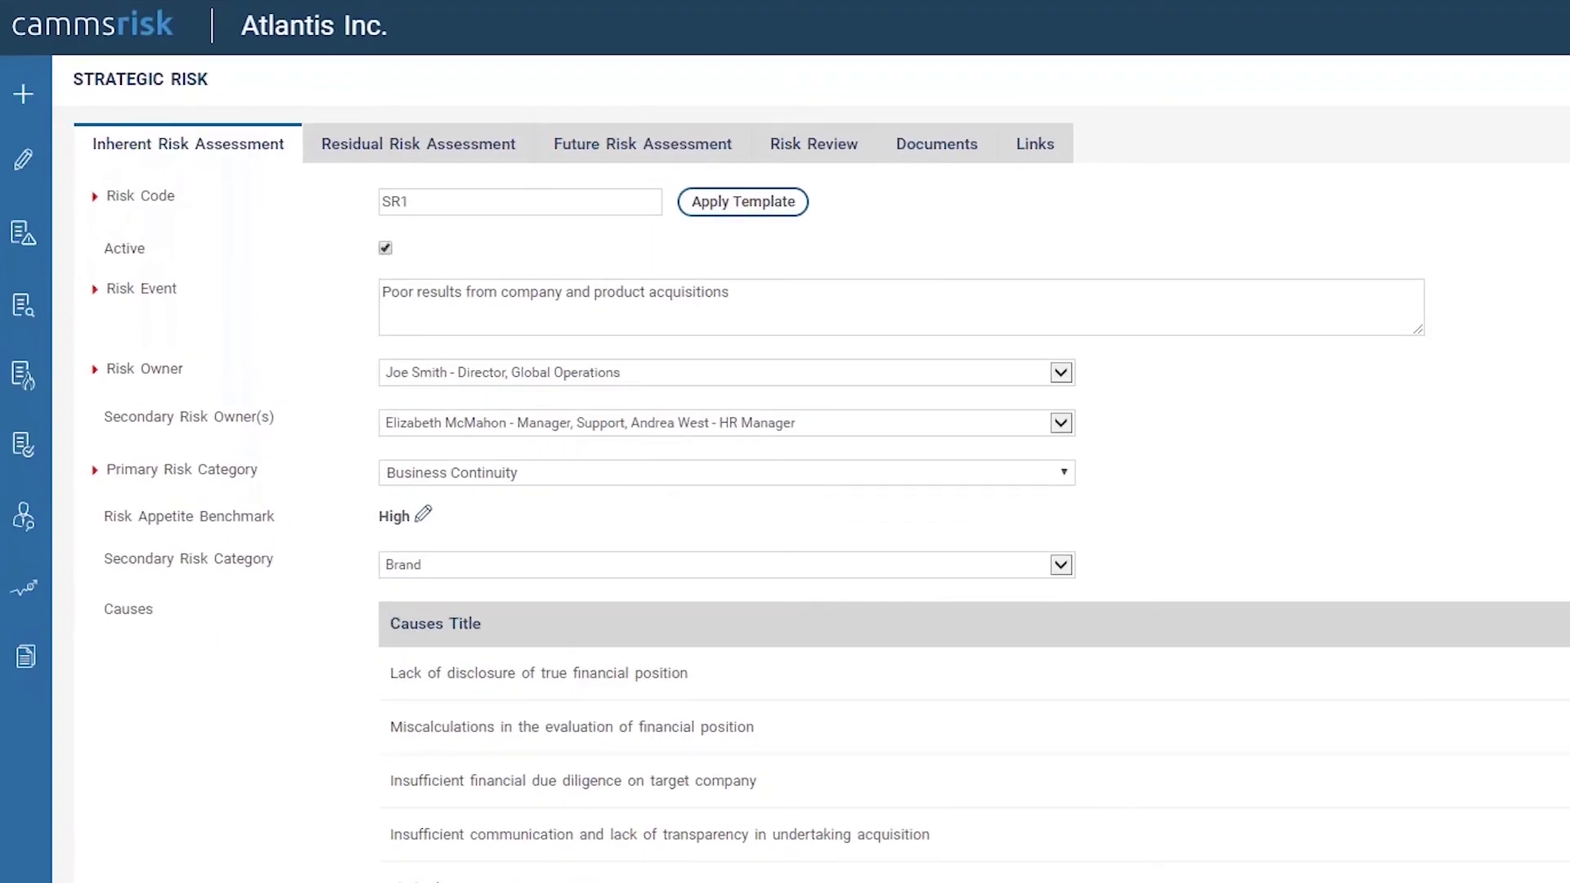
# Review the Inherent Risk Assessment of SR1 from its risk event and categories through causes and consequences to the Inherent Assessment ratings
pyautogui.scroll(-1, 822, 497)
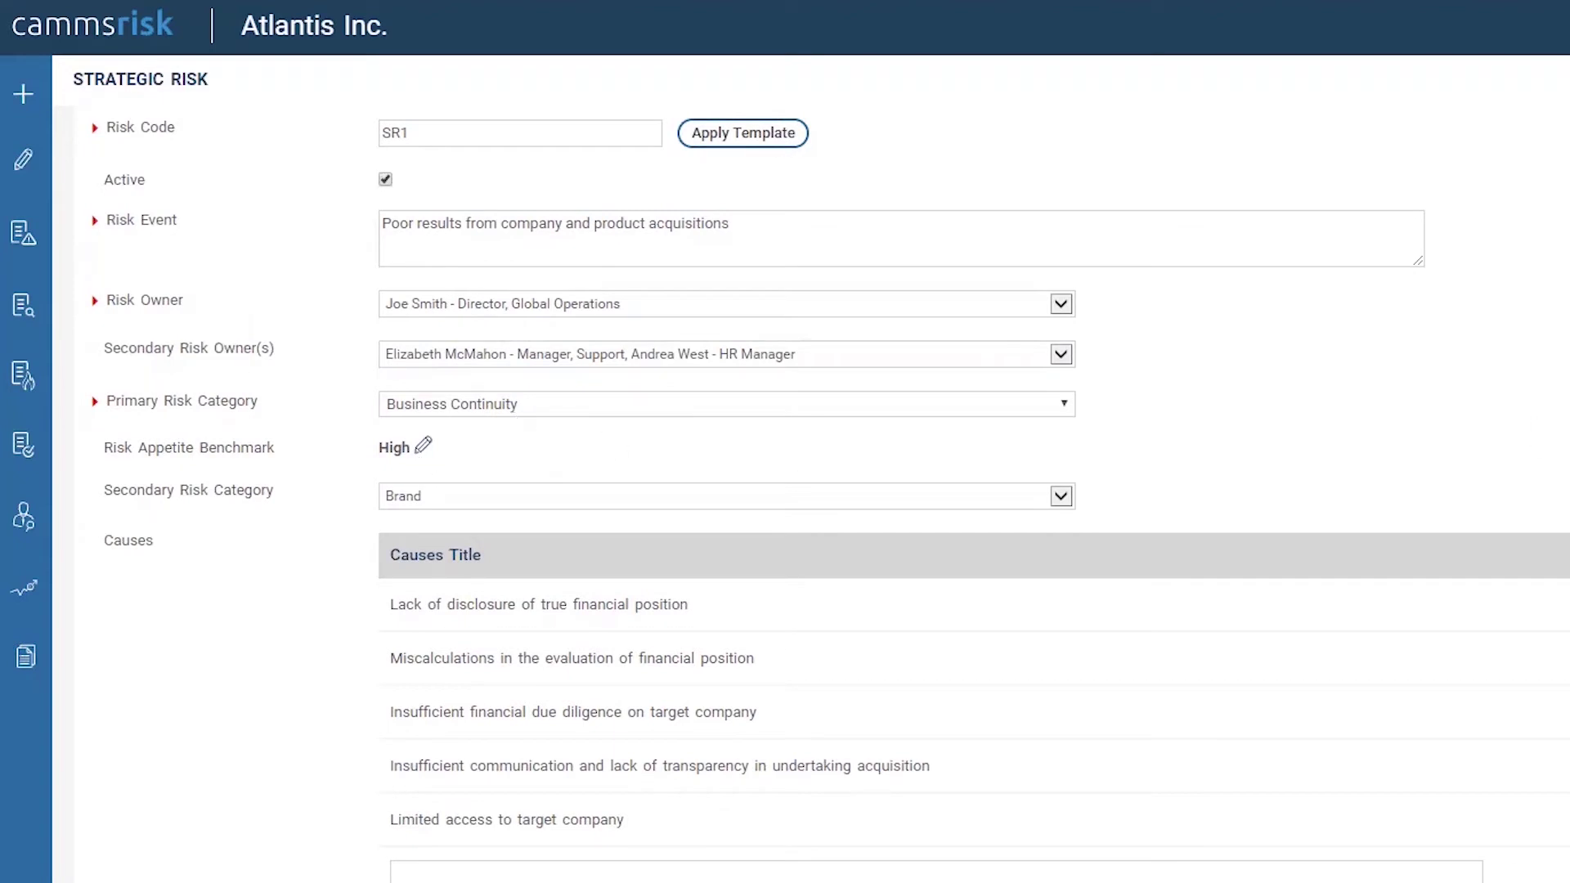
pyautogui.scroll(-4, 830, 482)
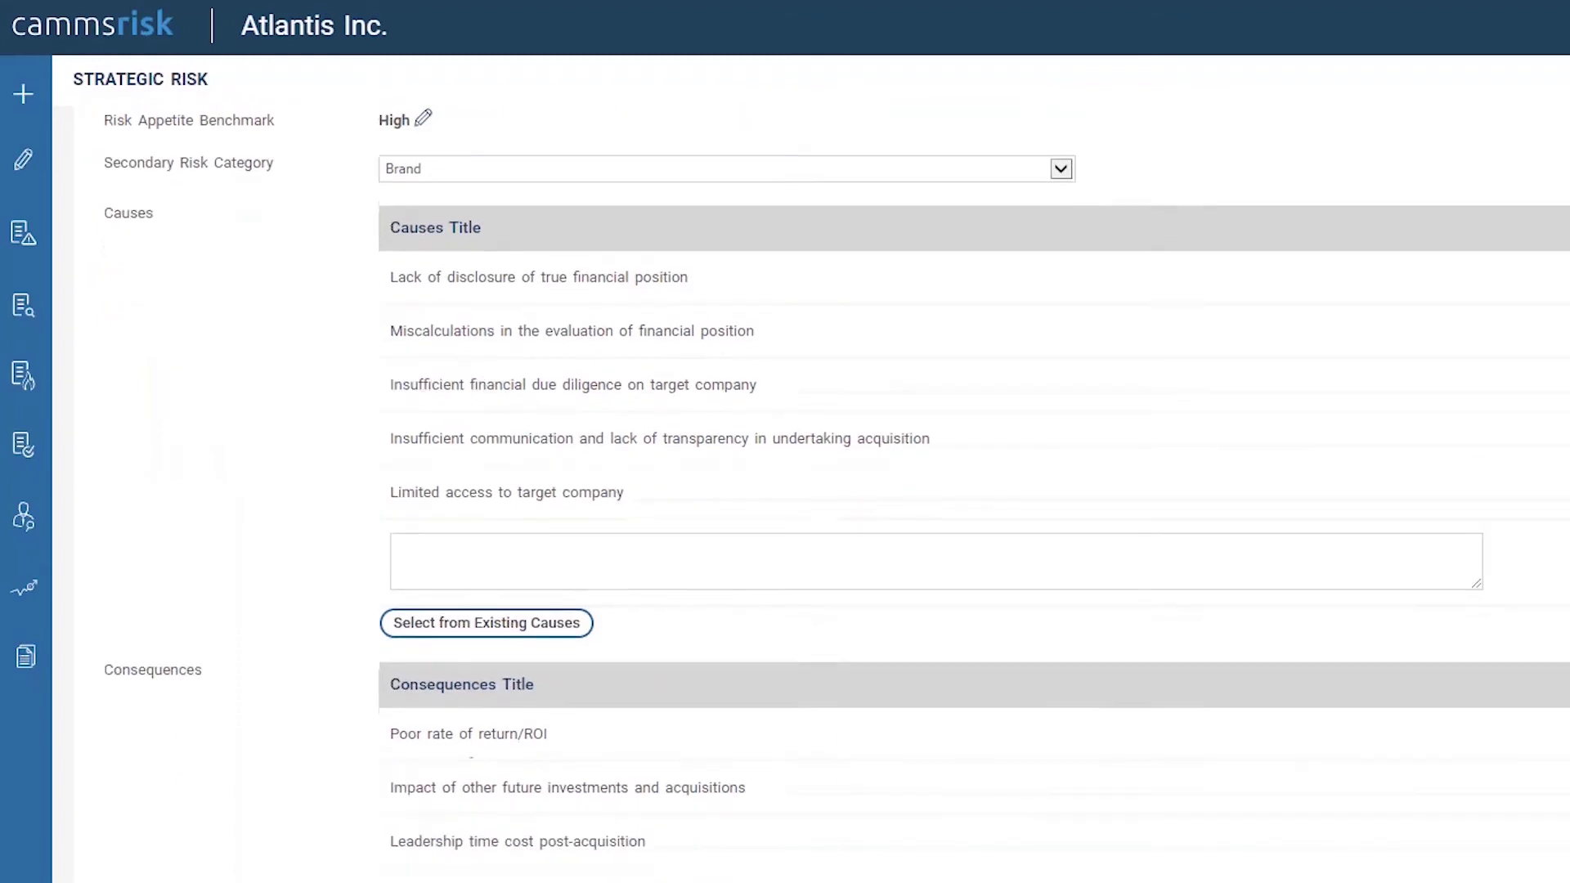
pyautogui.scroll(-1, 830, 491)
pyautogui.scroll(-1, 830, 490)
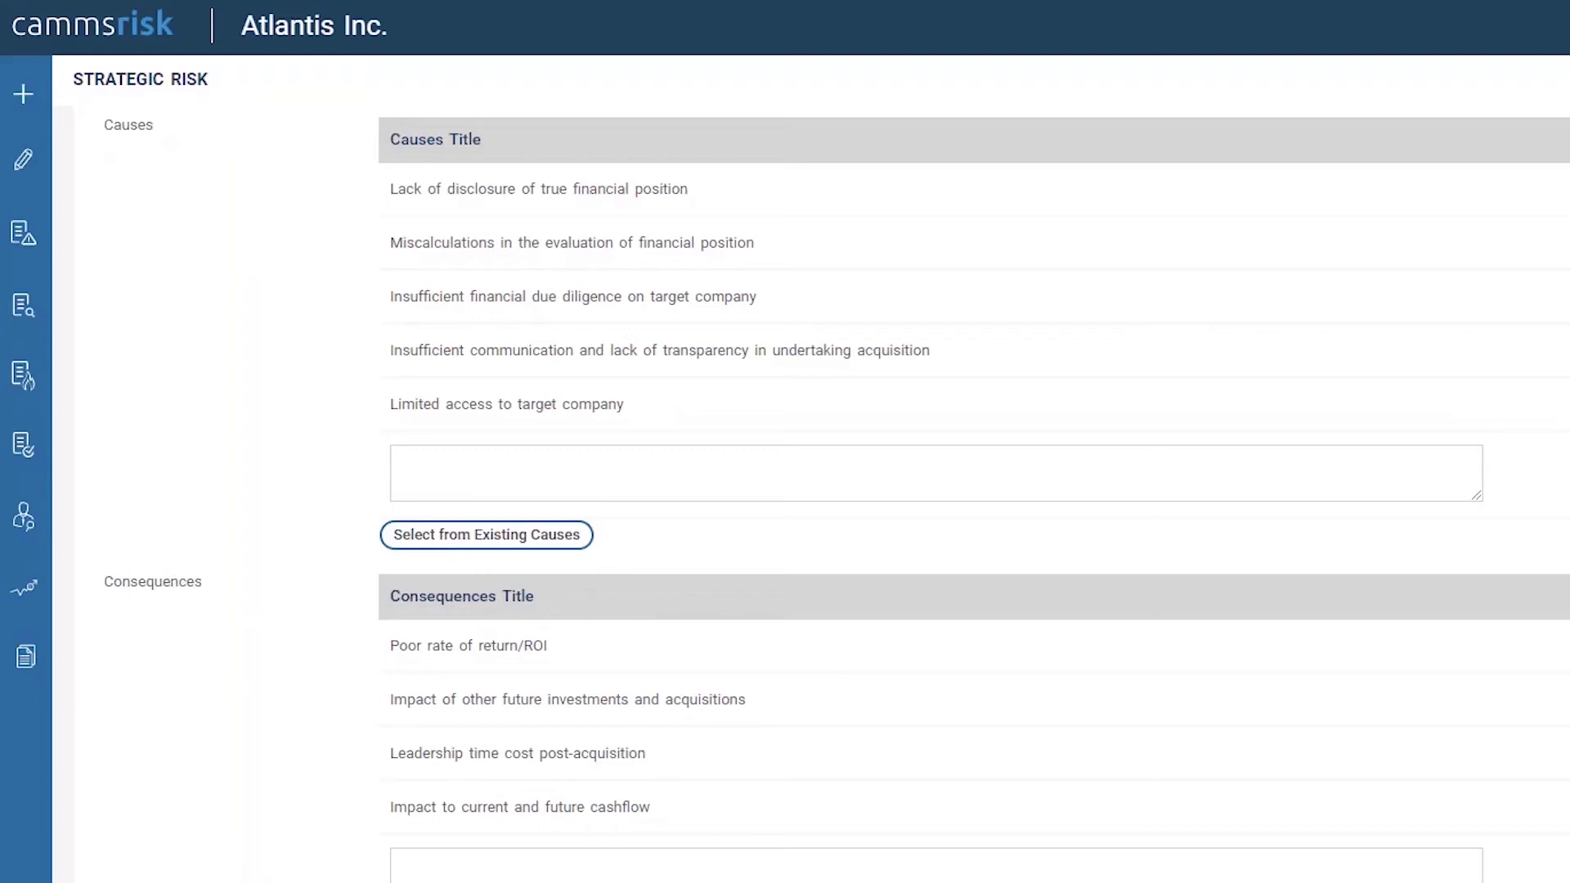
pyautogui.scroll(-3, 973, 491)
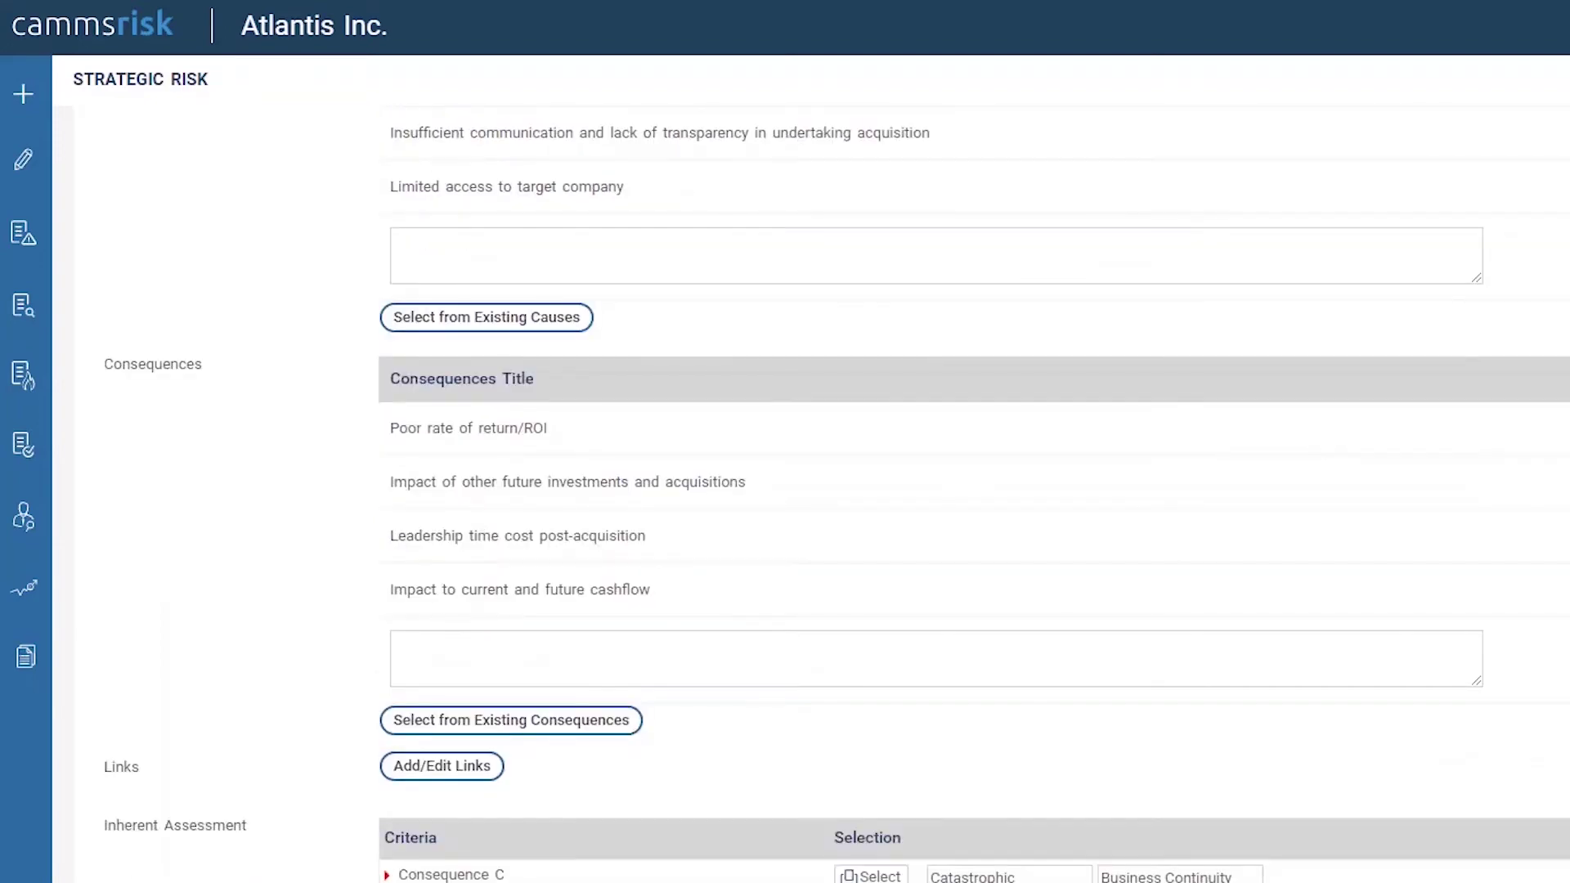
pyautogui.scroll(-1, 973, 491)
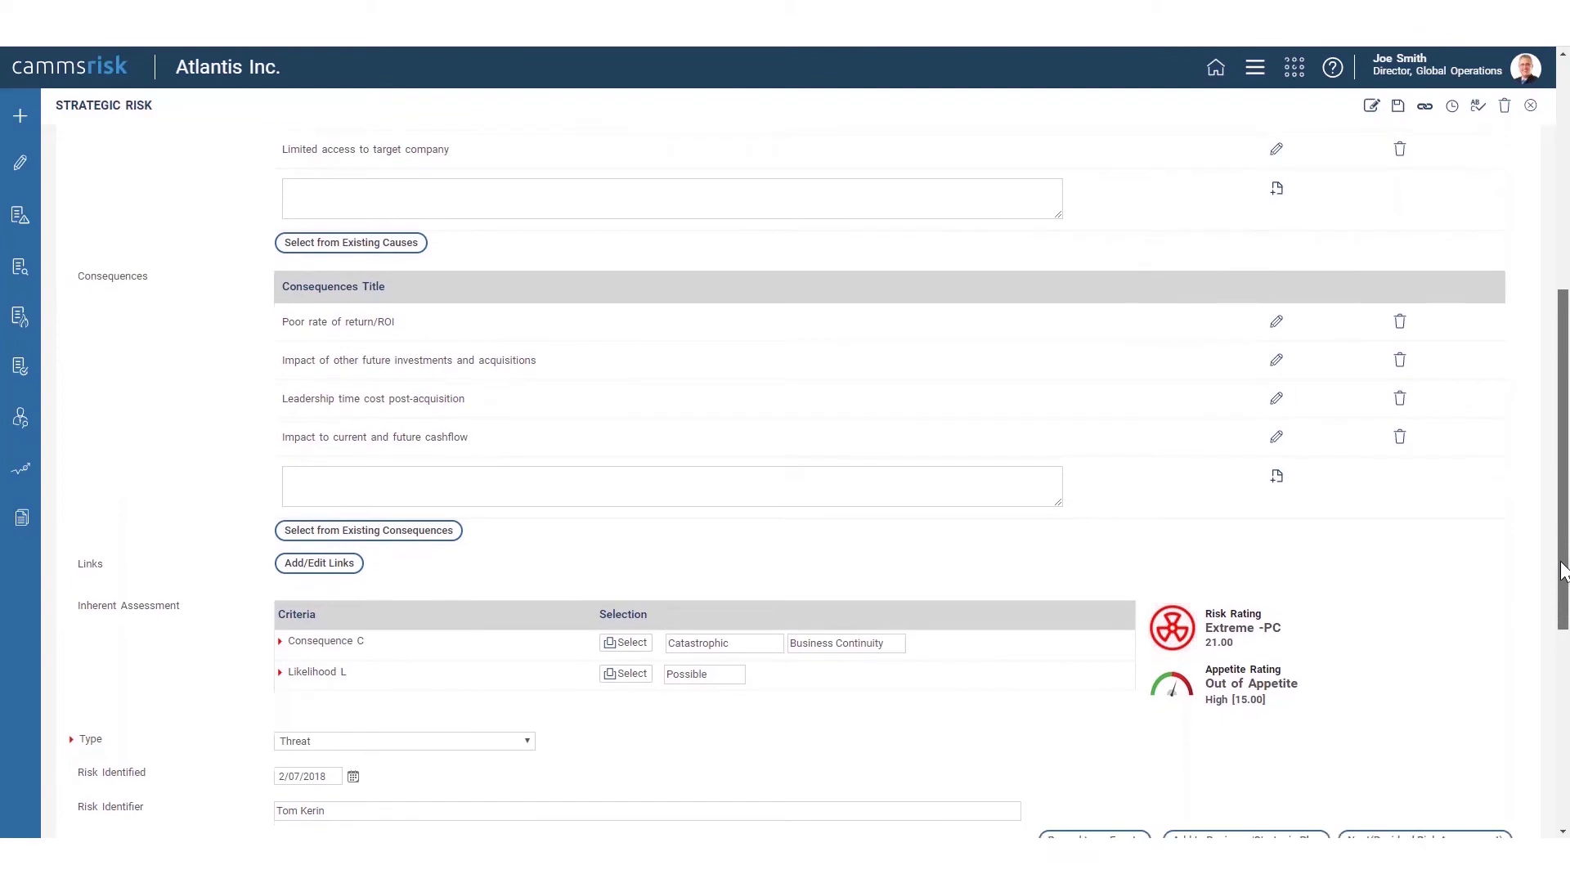
pyautogui.scroll(-1, 1562, 570)
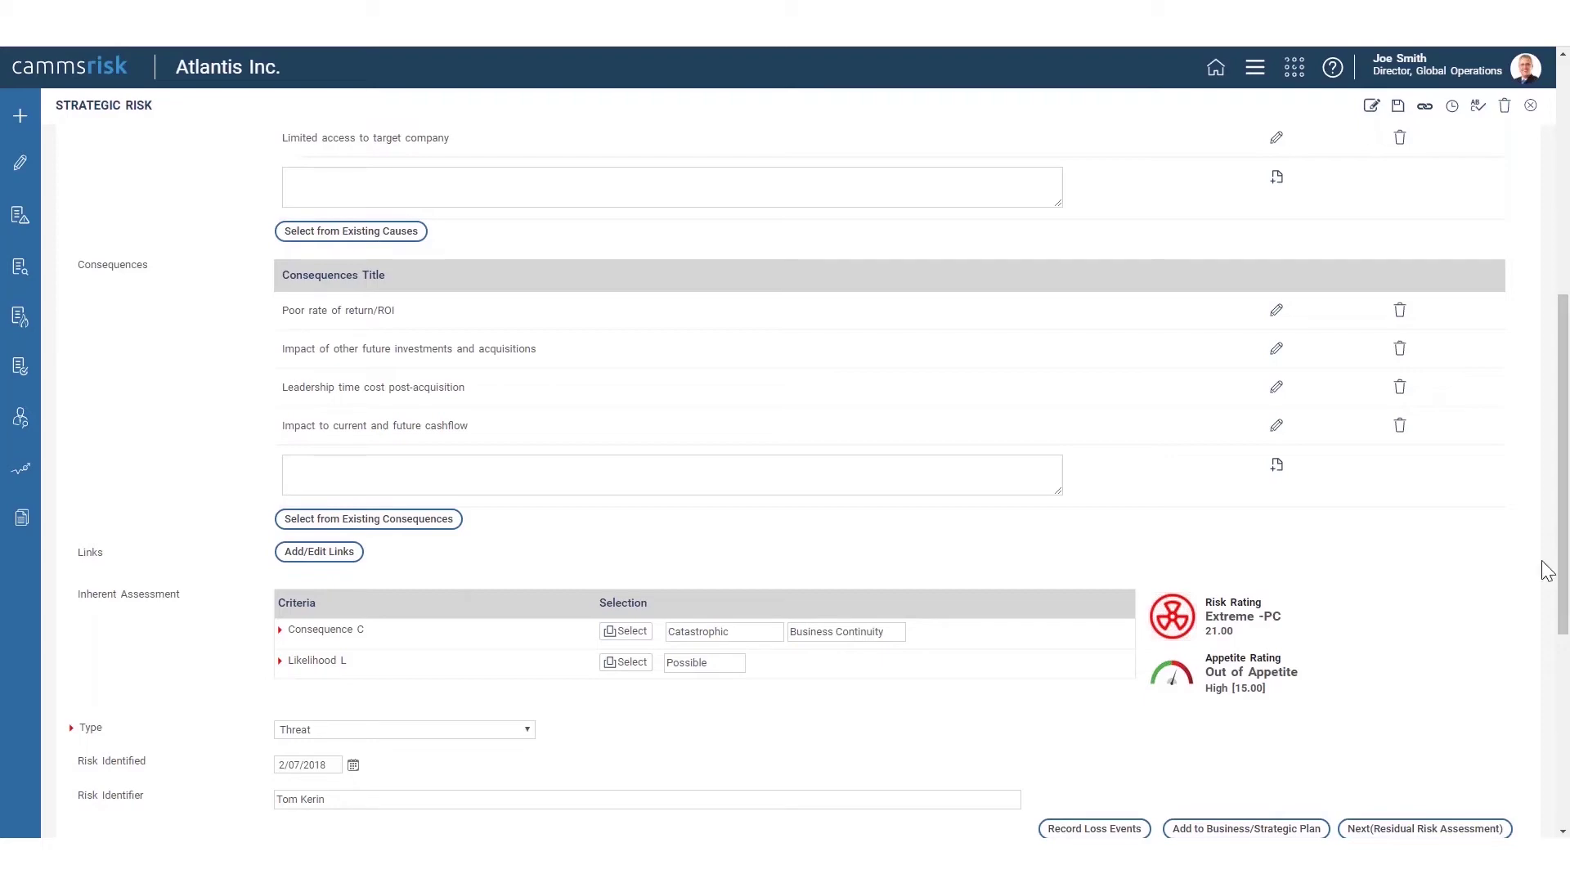
# Confirm the Catastrophic consequence for Business Continuity and select the Possible likelihood in the Inherent Assessment
pyautogui.click(619, 632)
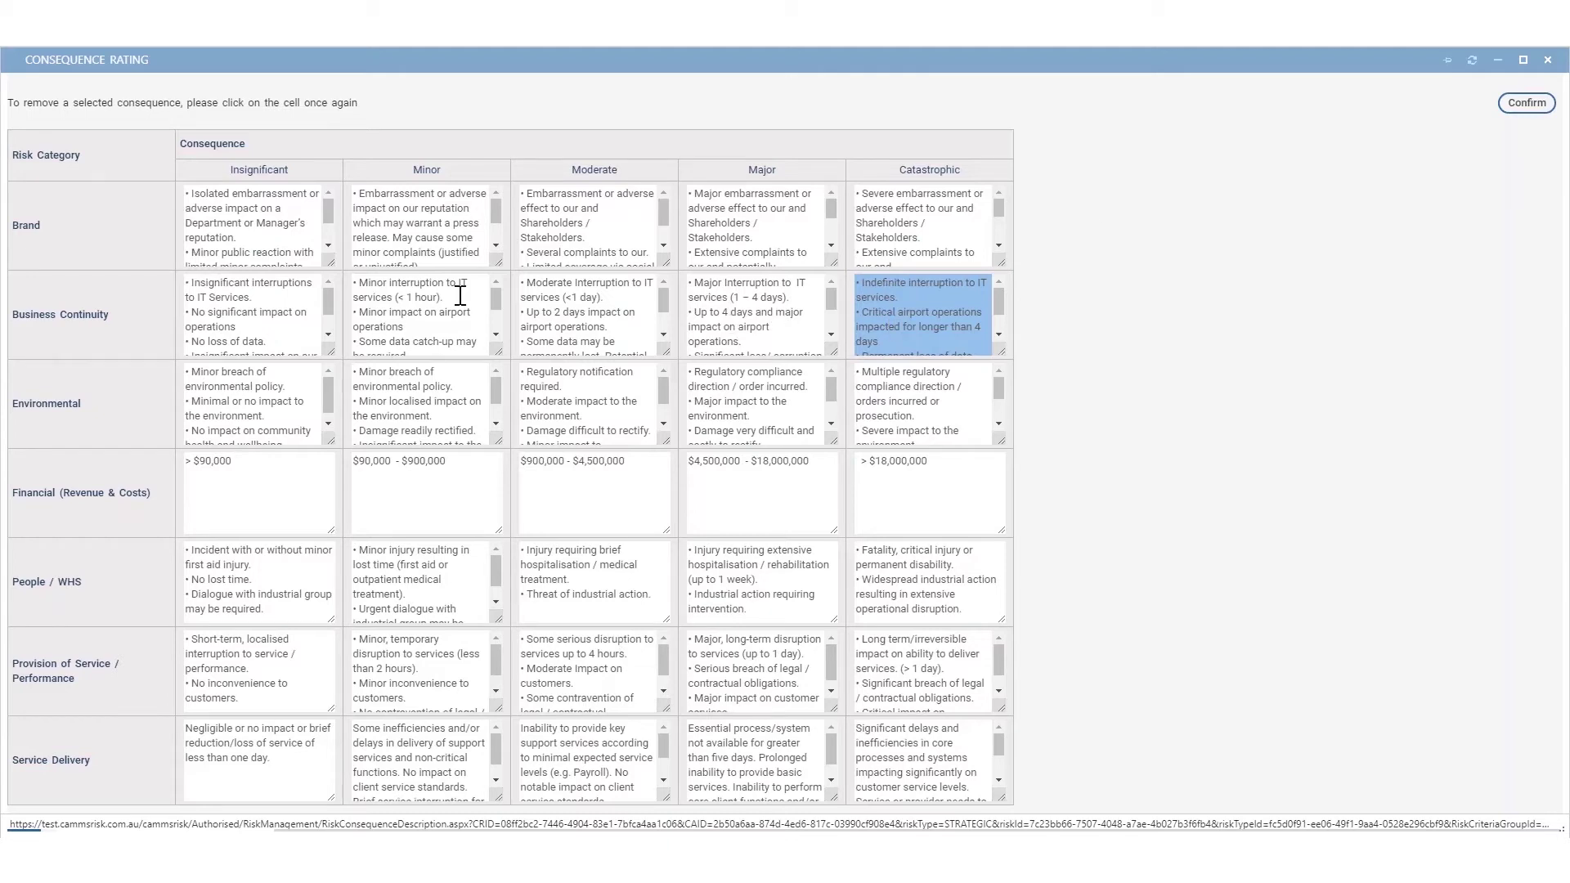
pyautogui.click(1520, 106)
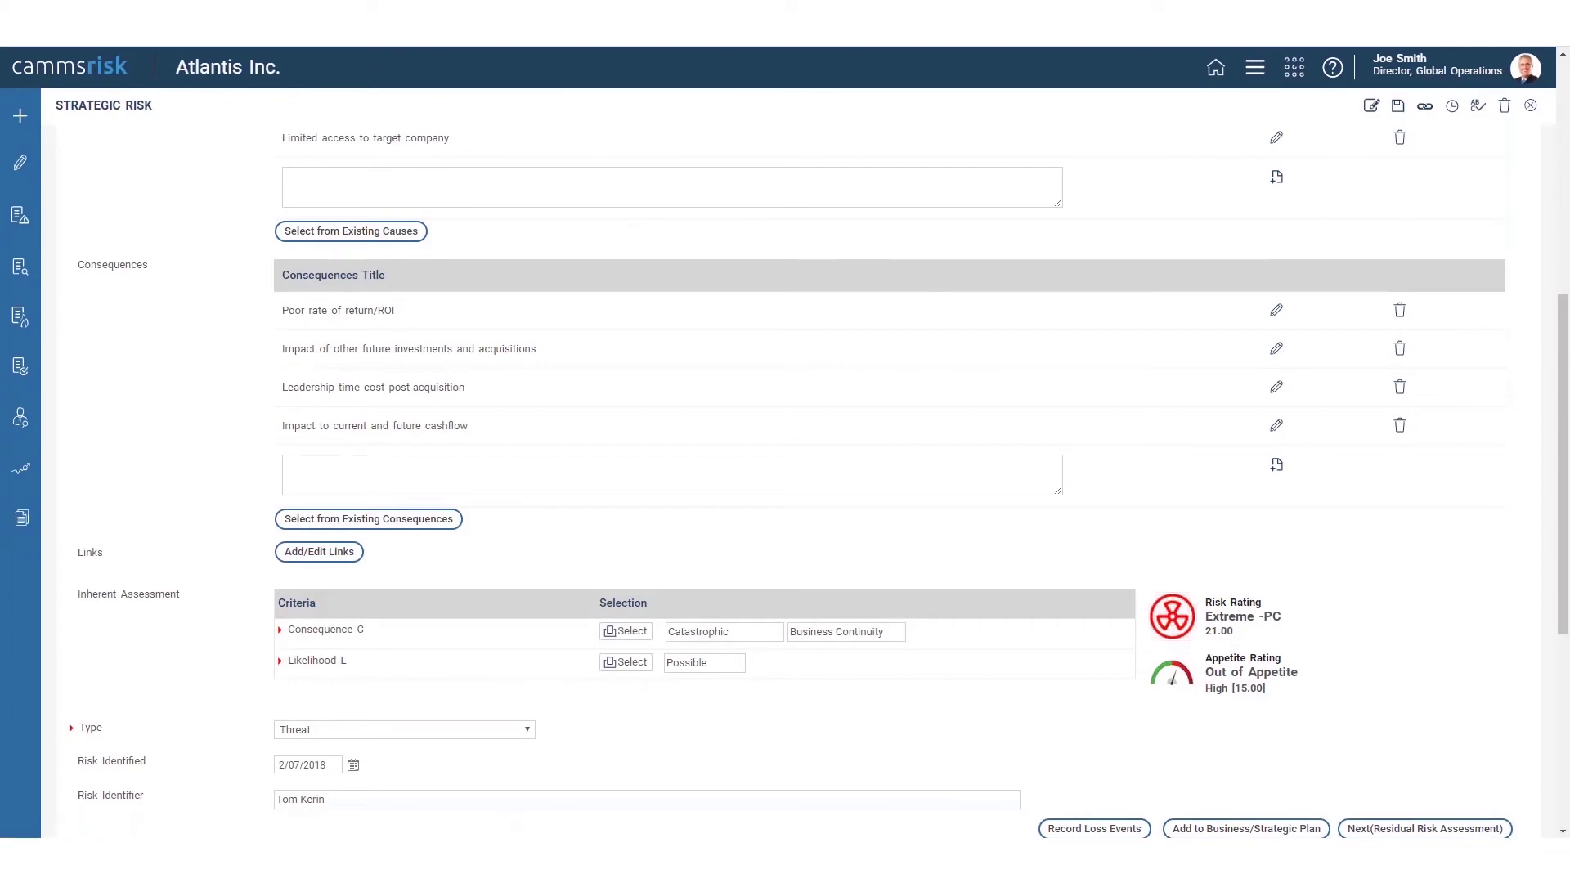
pyautogui.click(625, 663)
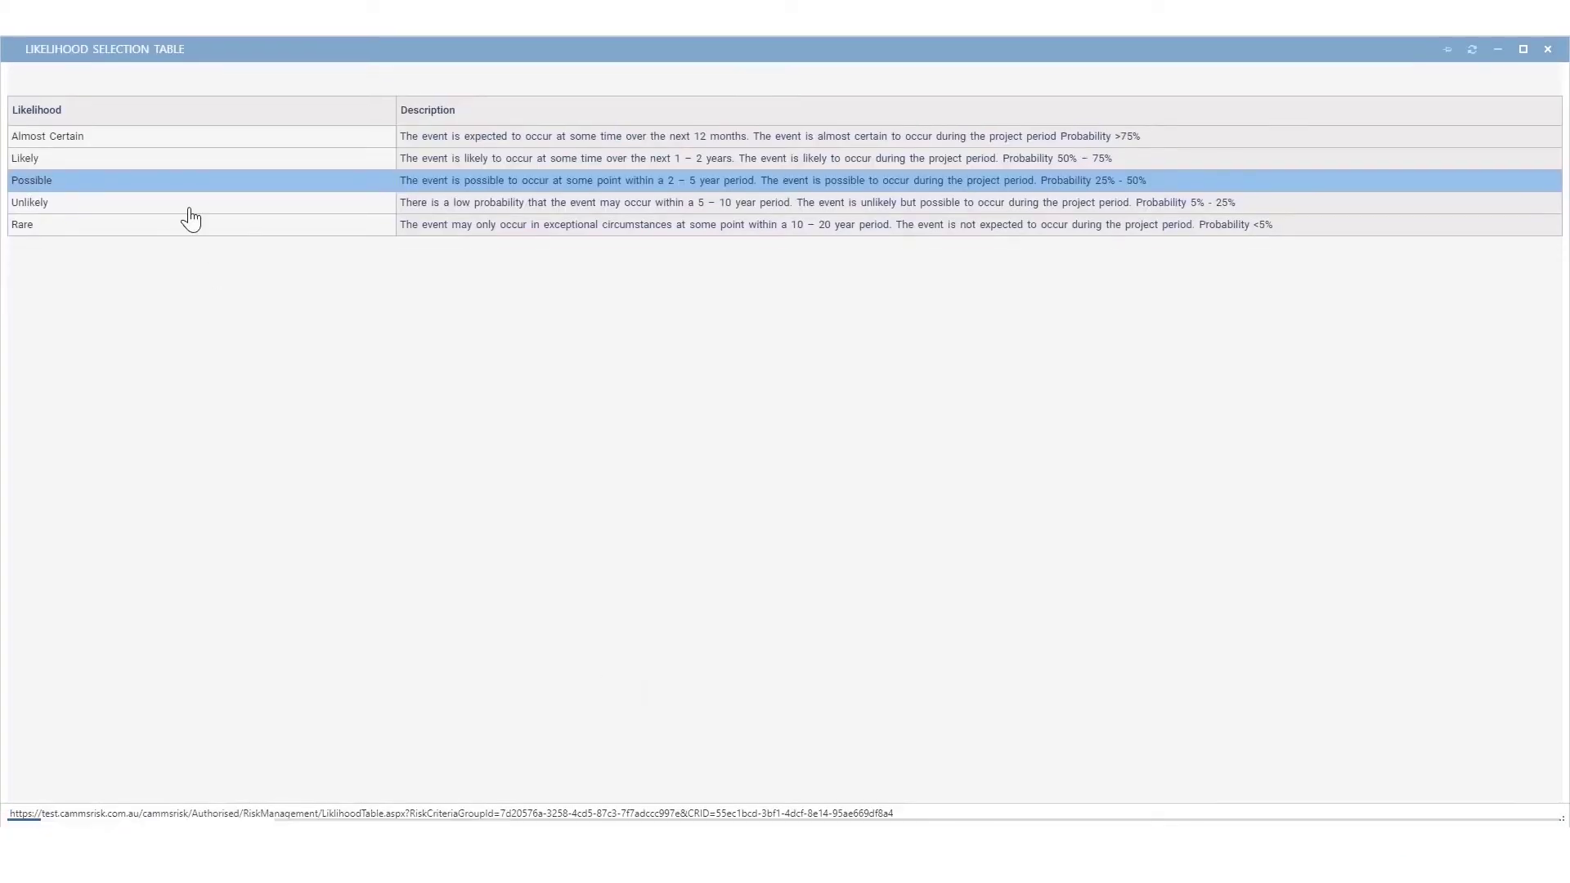
pyautogui.click(561, 186)
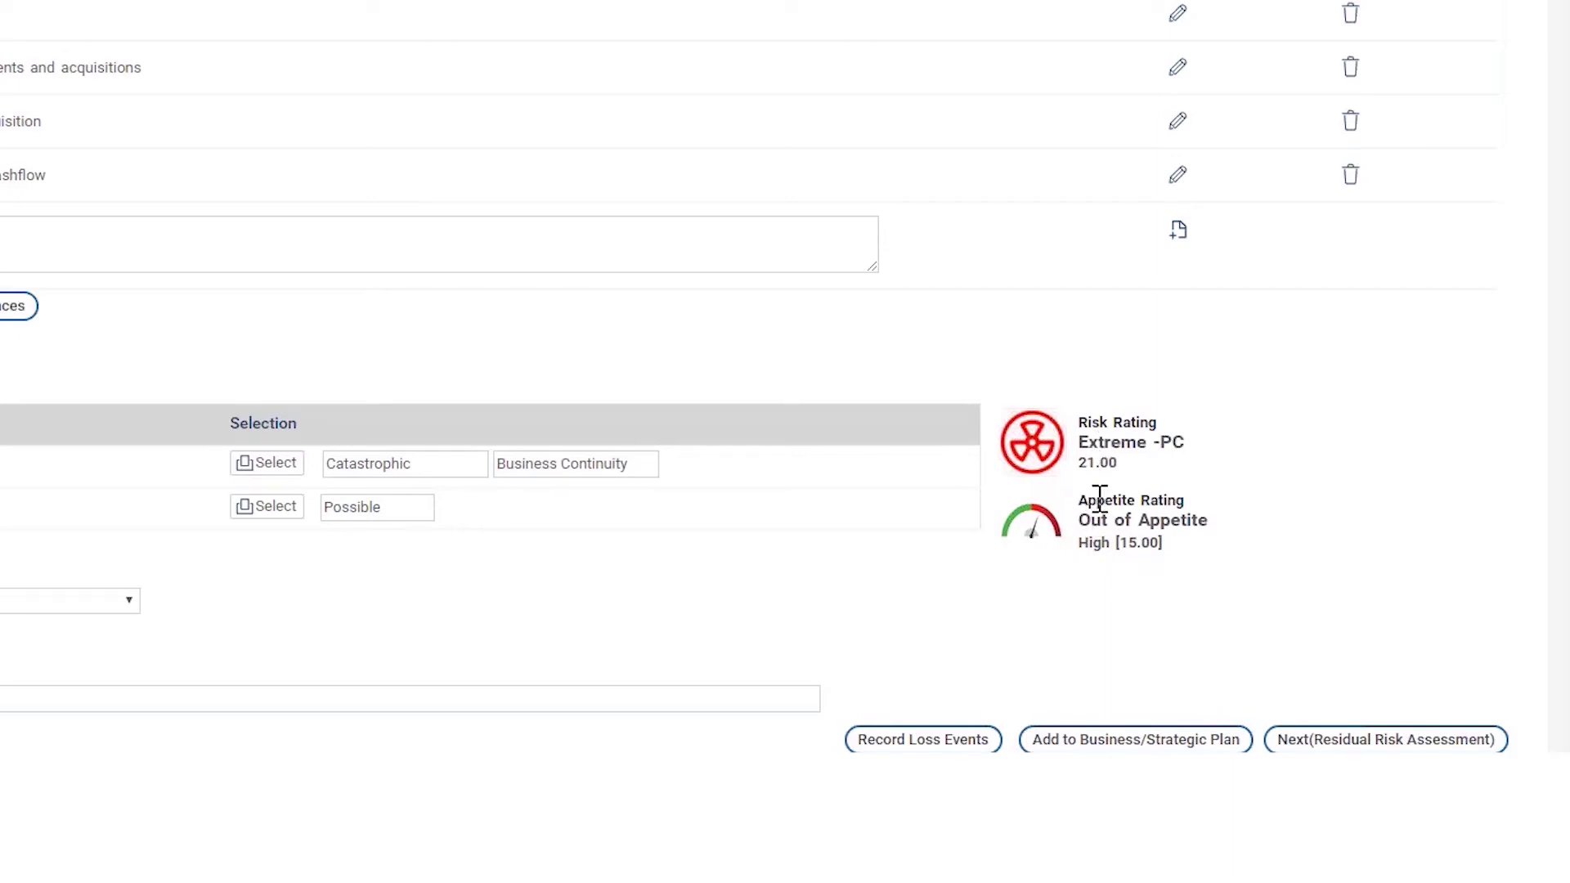
# Review the Residual Risk Assessment, including its controls, the Effectiveness of Controls options, the Risk Treatment Strategy and the Risk Treatment Actions
pyautogui.scroll(5, 1097, 507)
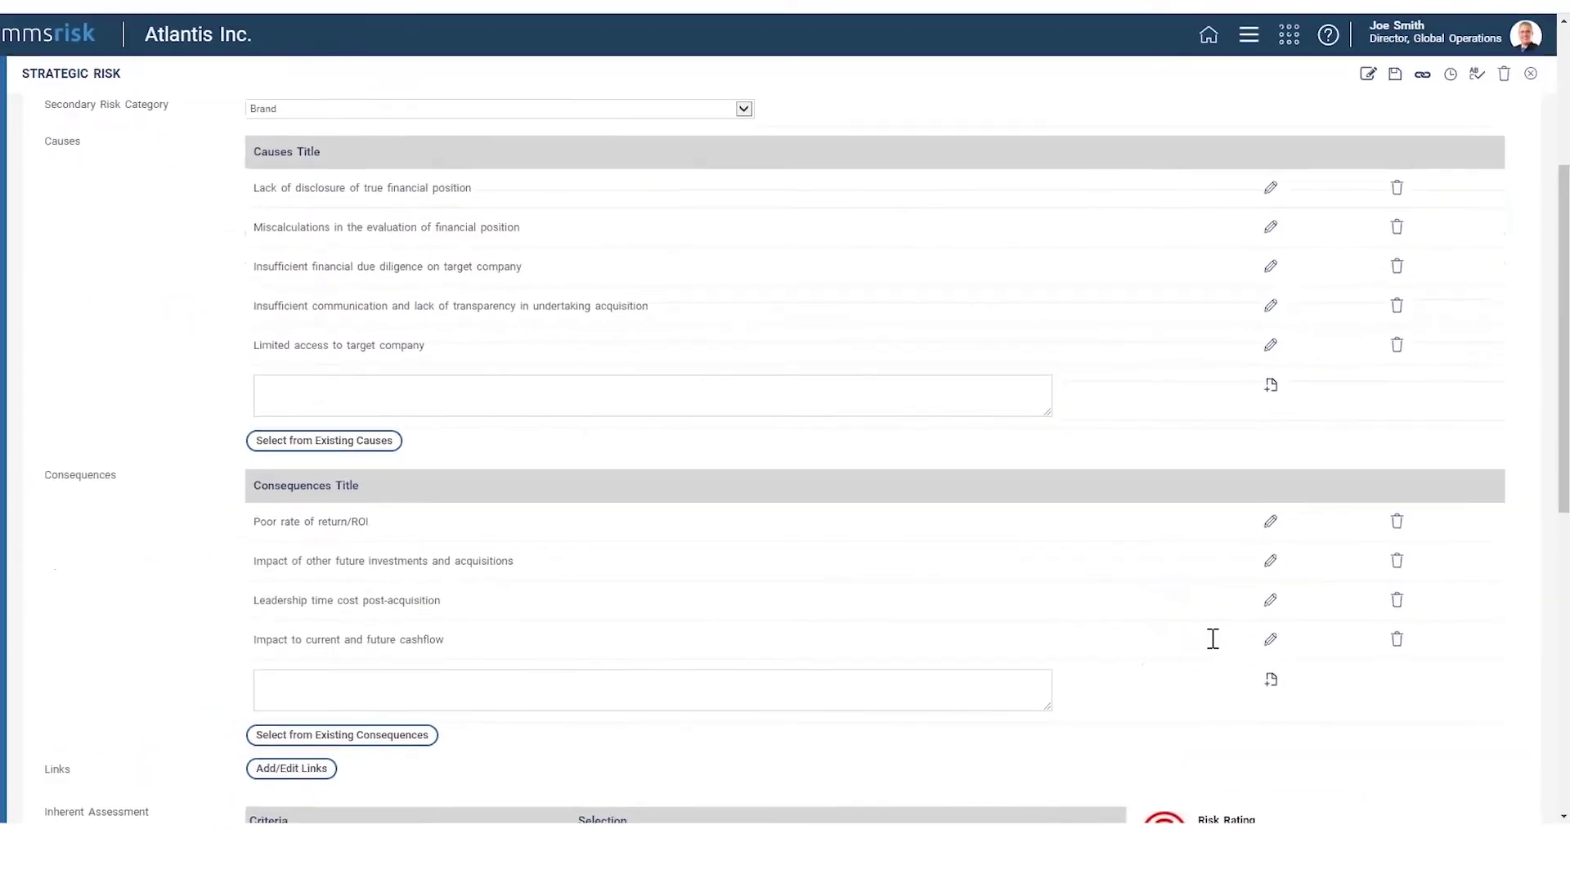
pyautogui.scroll(4, 1213, 639)
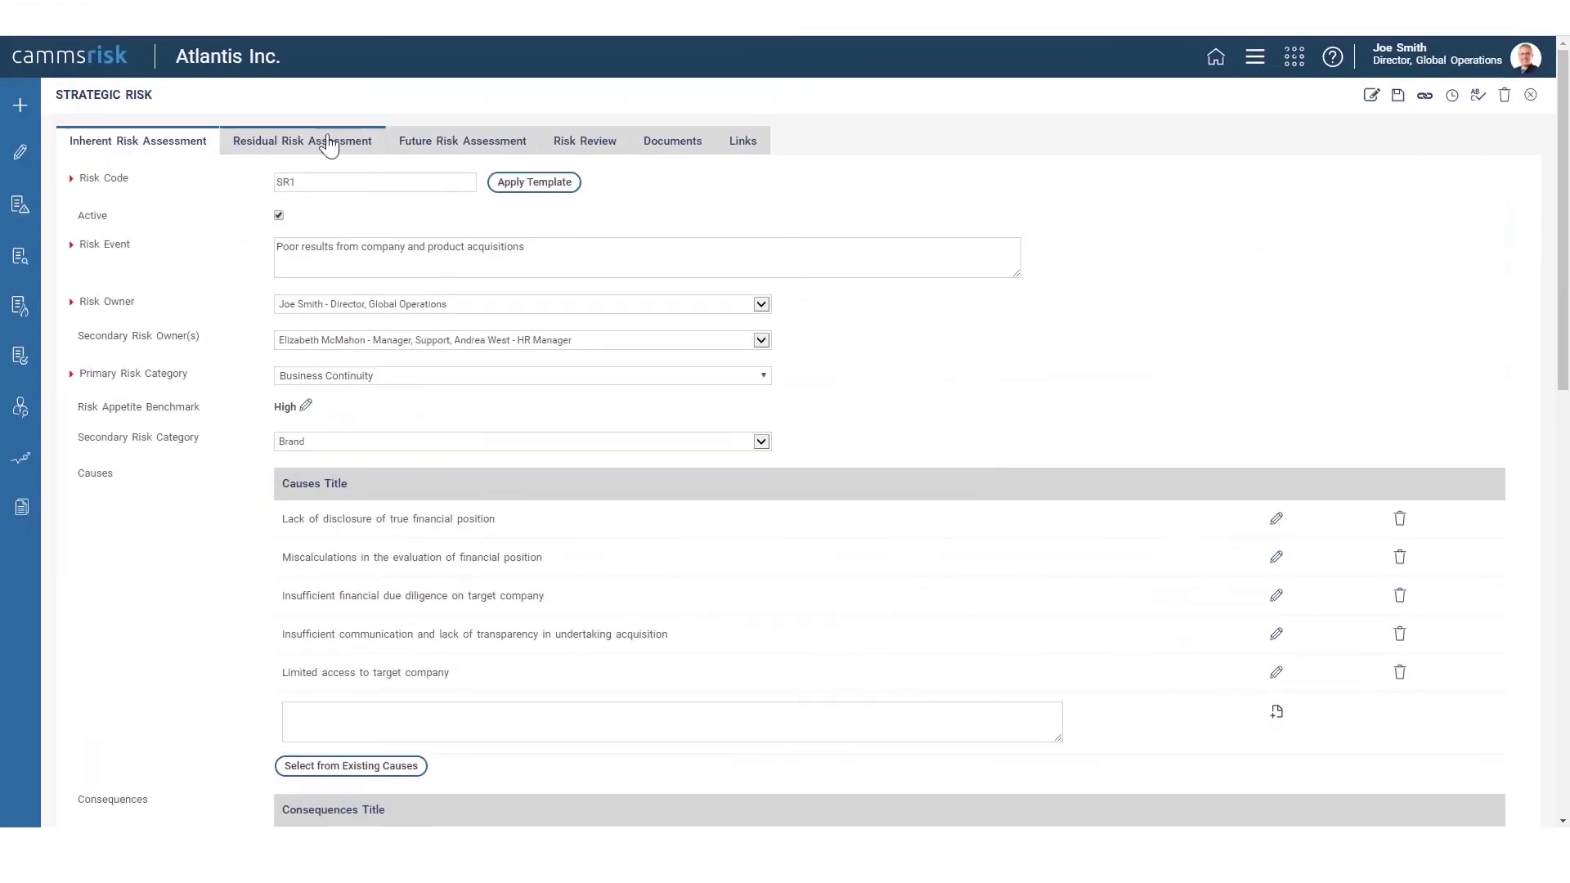
pyautogui.click(280, 124)
pyautogui.click(863, 129)
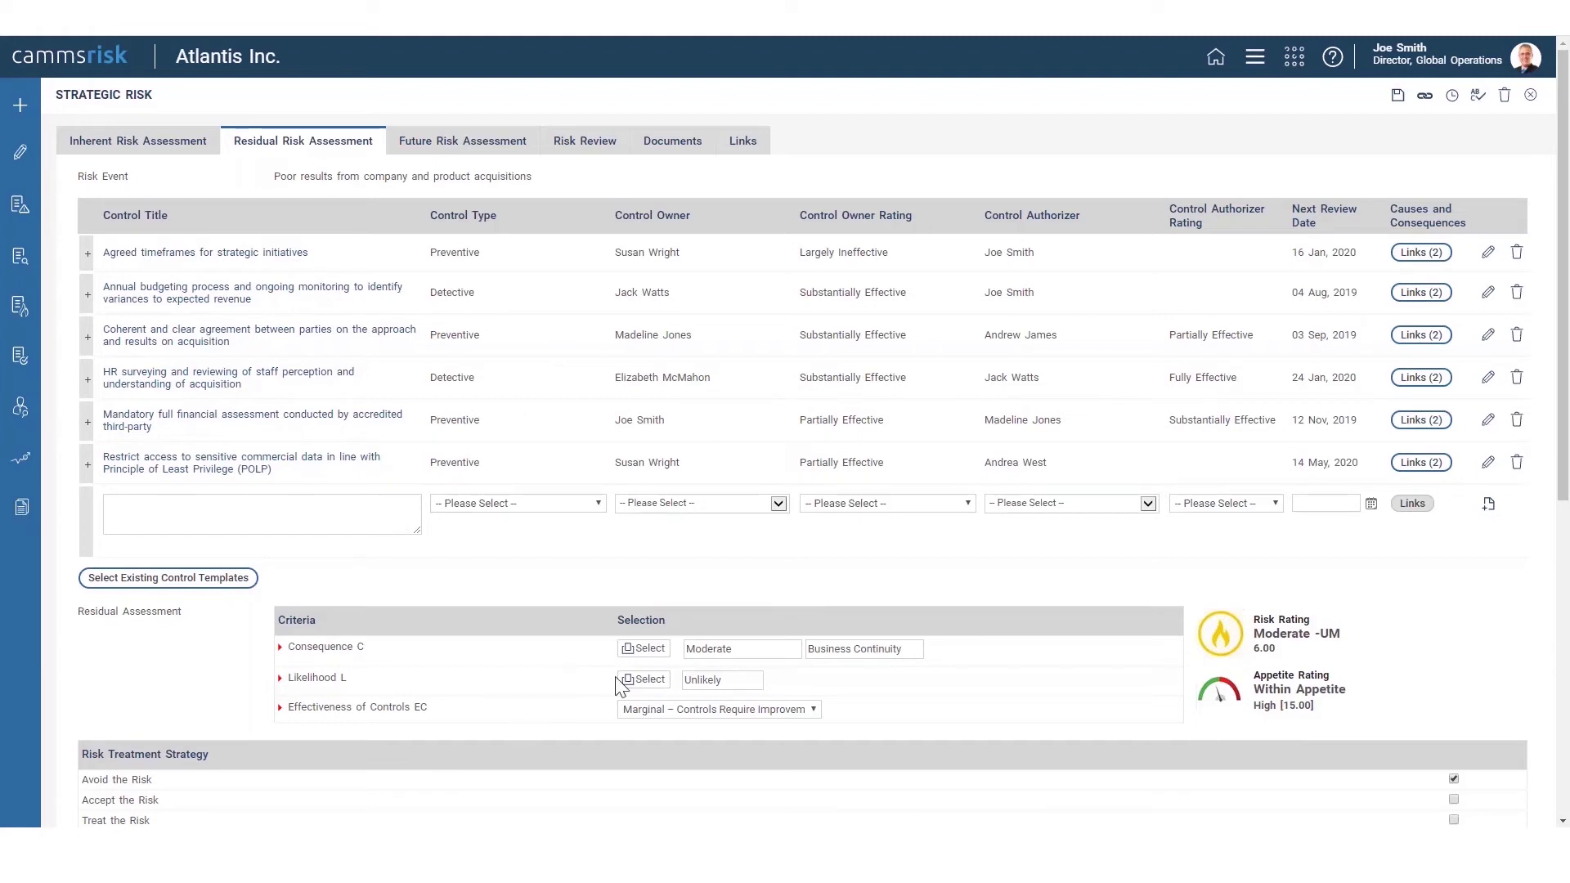
pyautogui.click(663, 712)
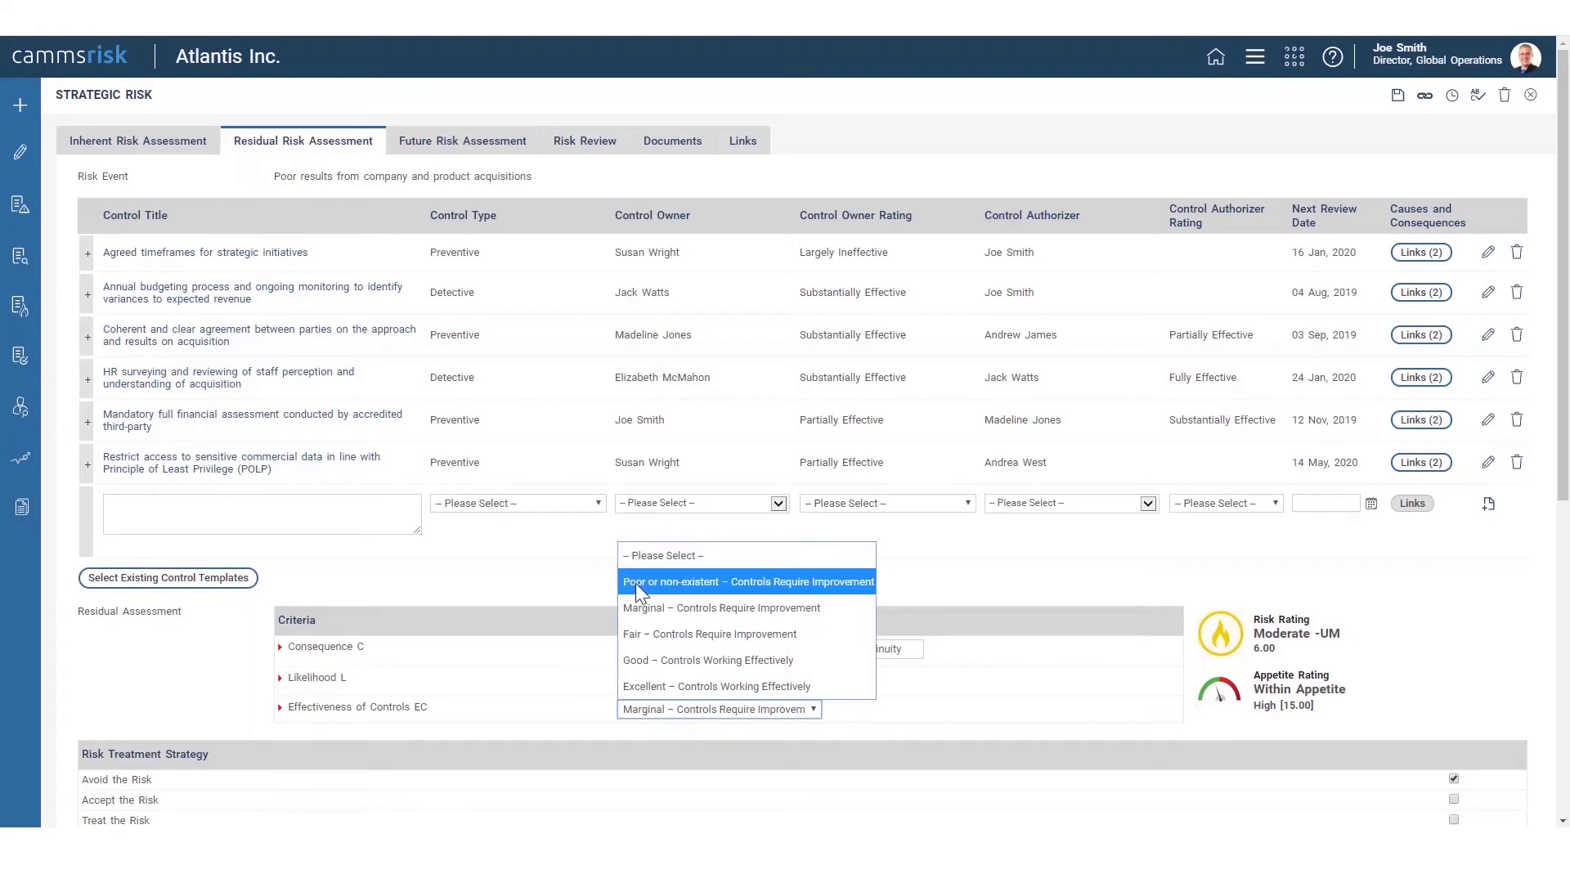
pyautogui.click(552, 697)
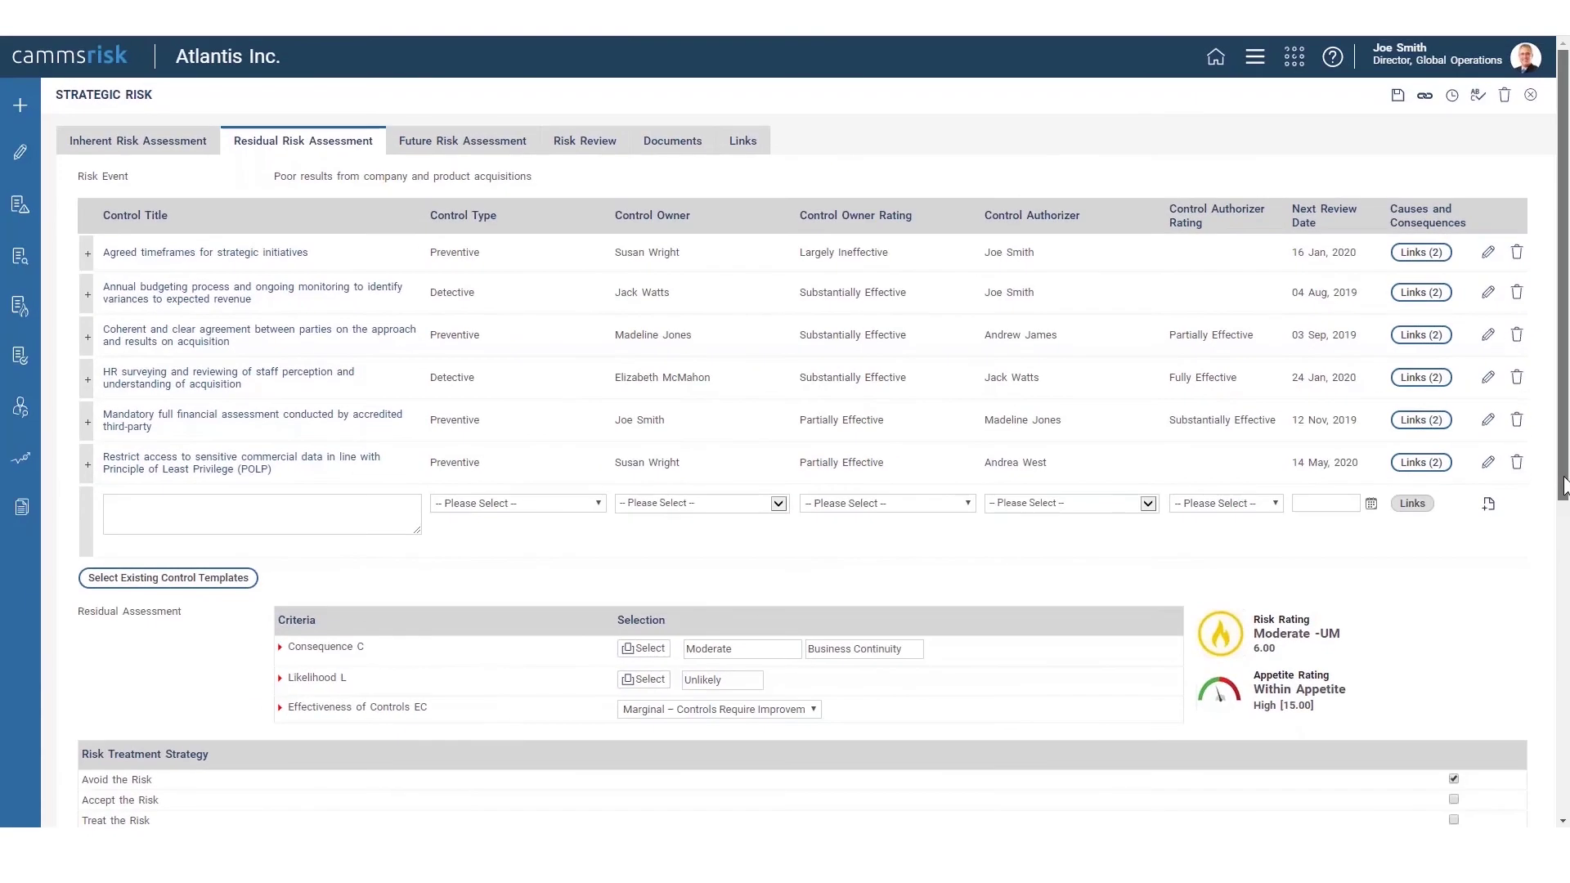
pyautogui.moveTo(1564, 486); pyautogui.dragTo(1565, 746)
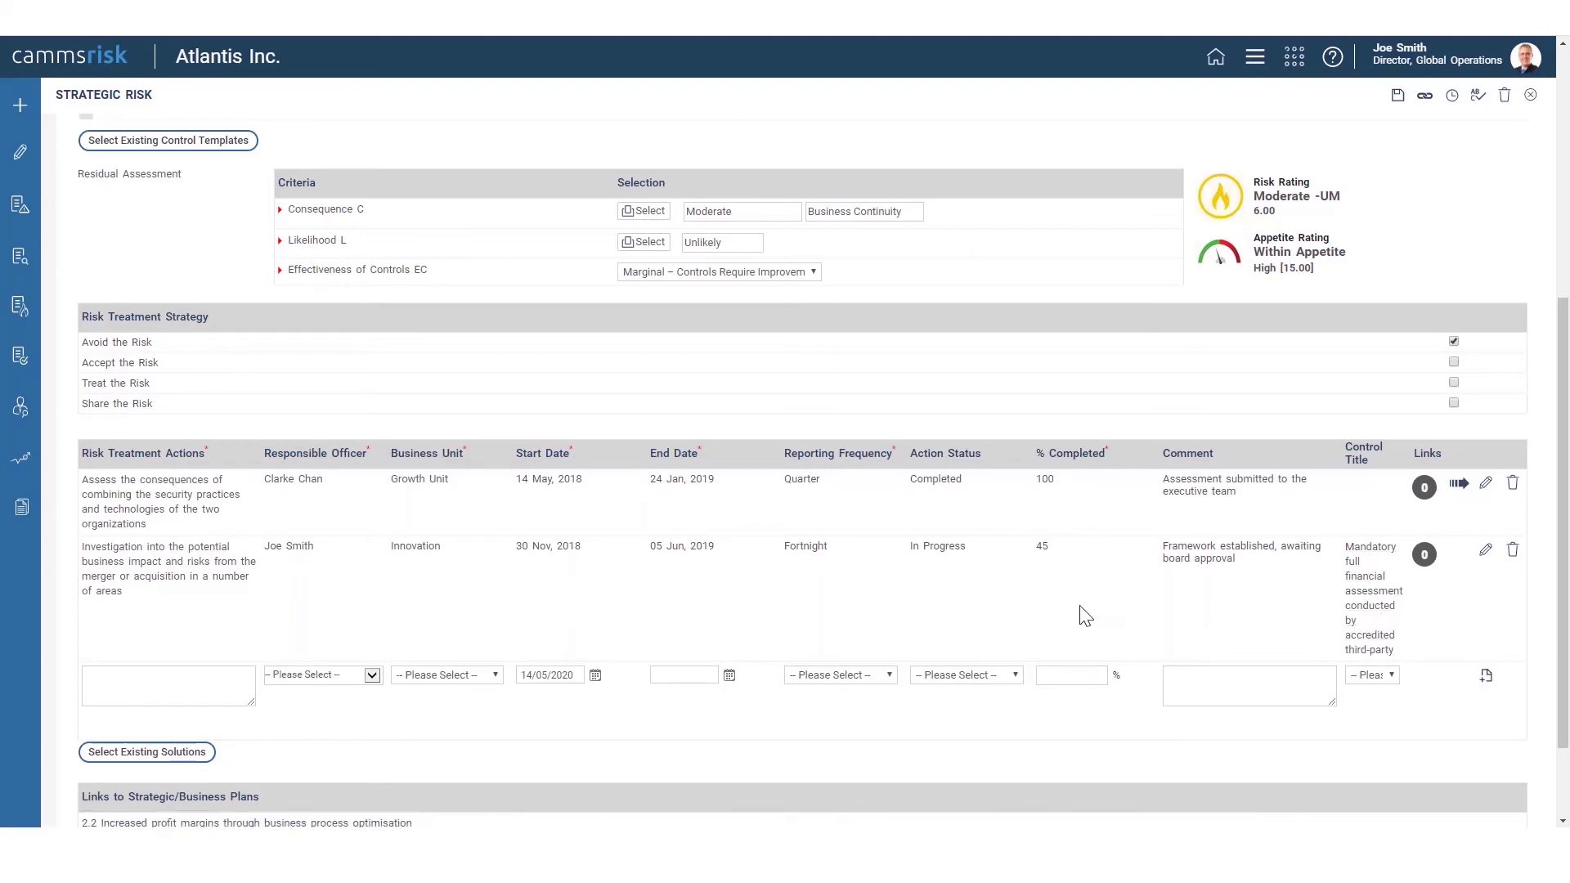
pyautogui.scroll(5, 1073, 610)
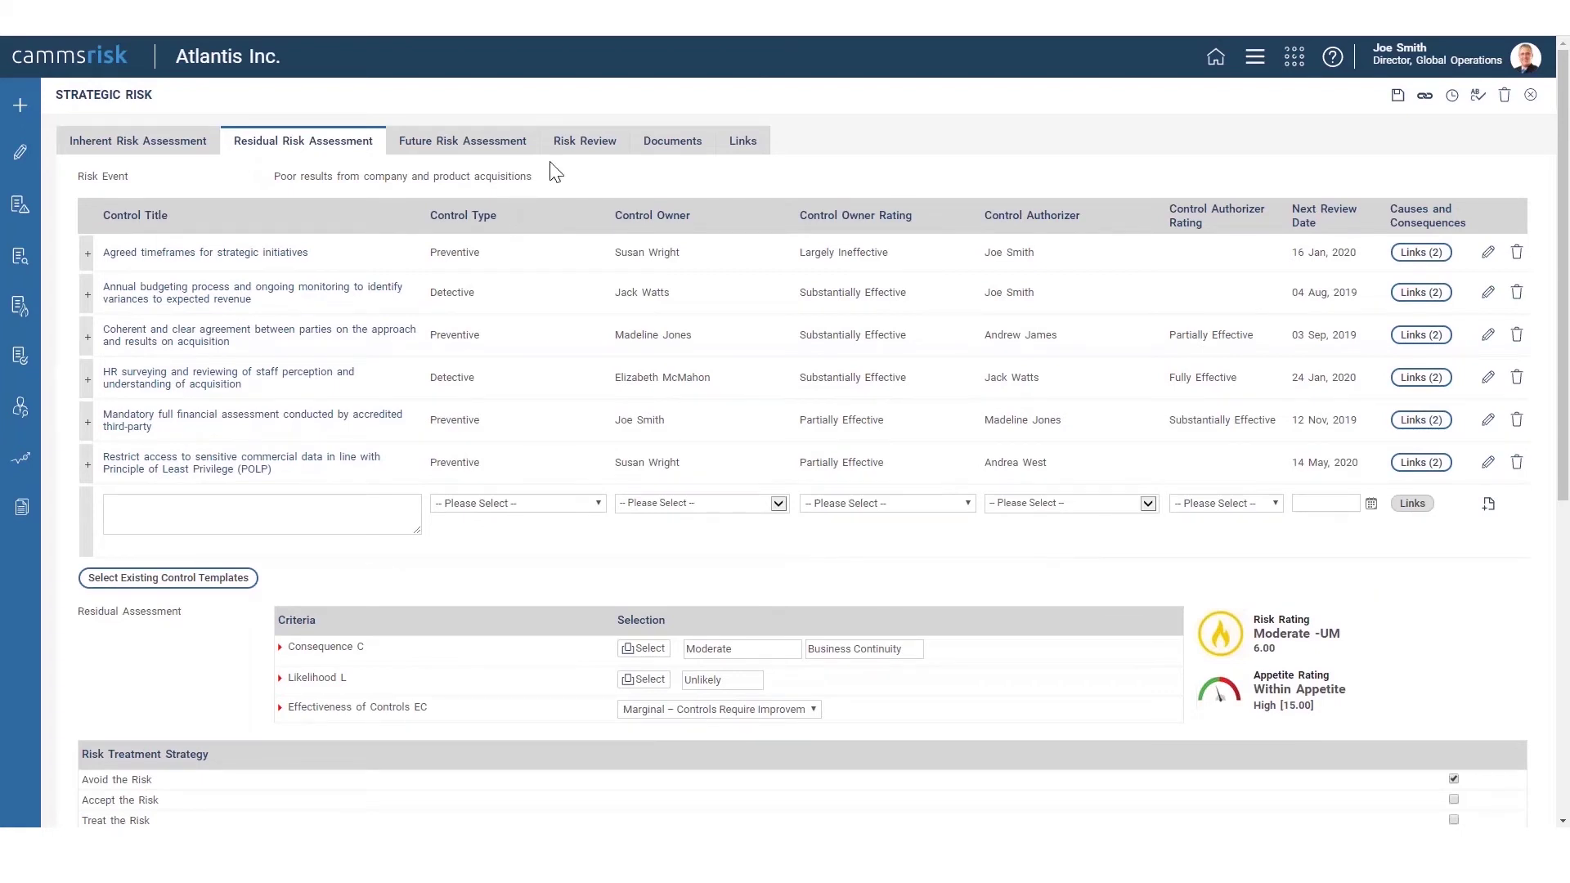
# Review the Risk Review details and comments, and view the Review Frequency options without choosing one
pyautogui.click(573, 148)
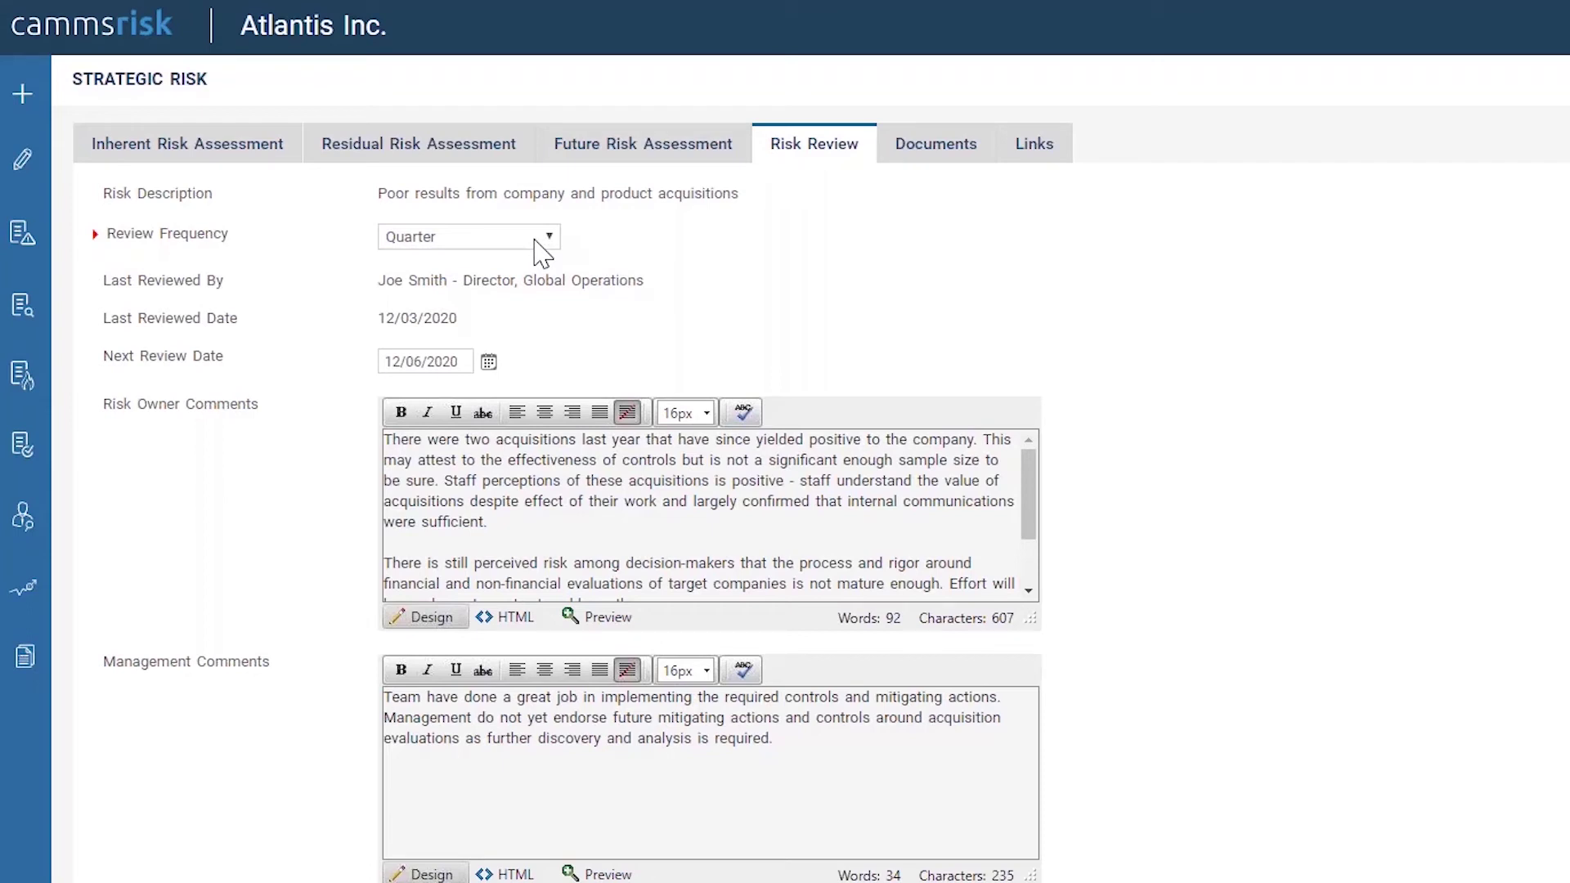
pyautogui.click(542, 240)
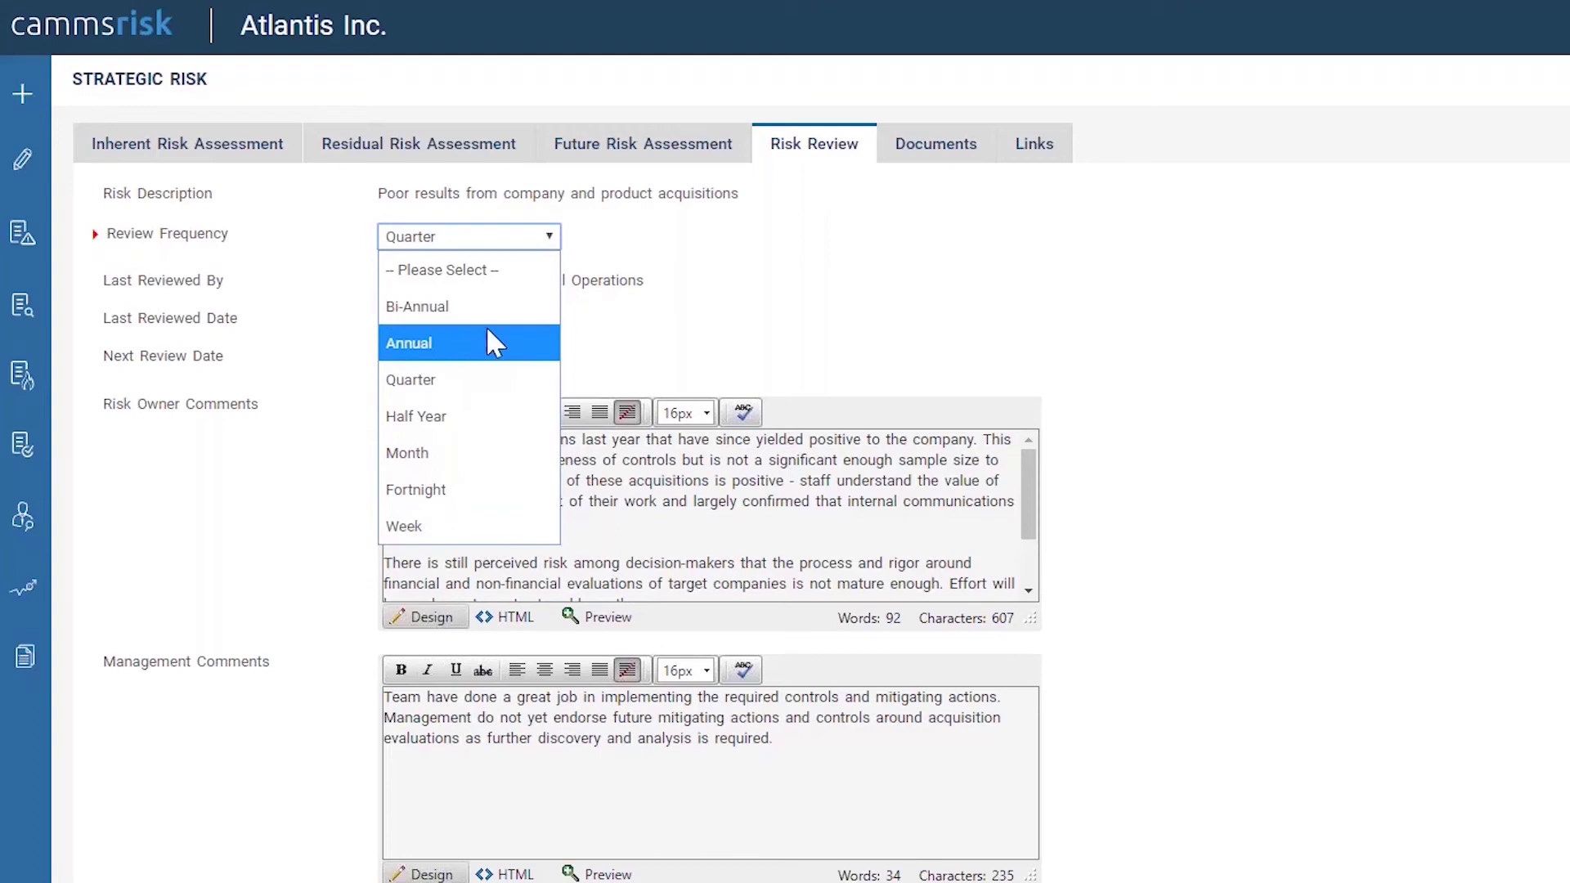
pyautogui.click(887, 270)
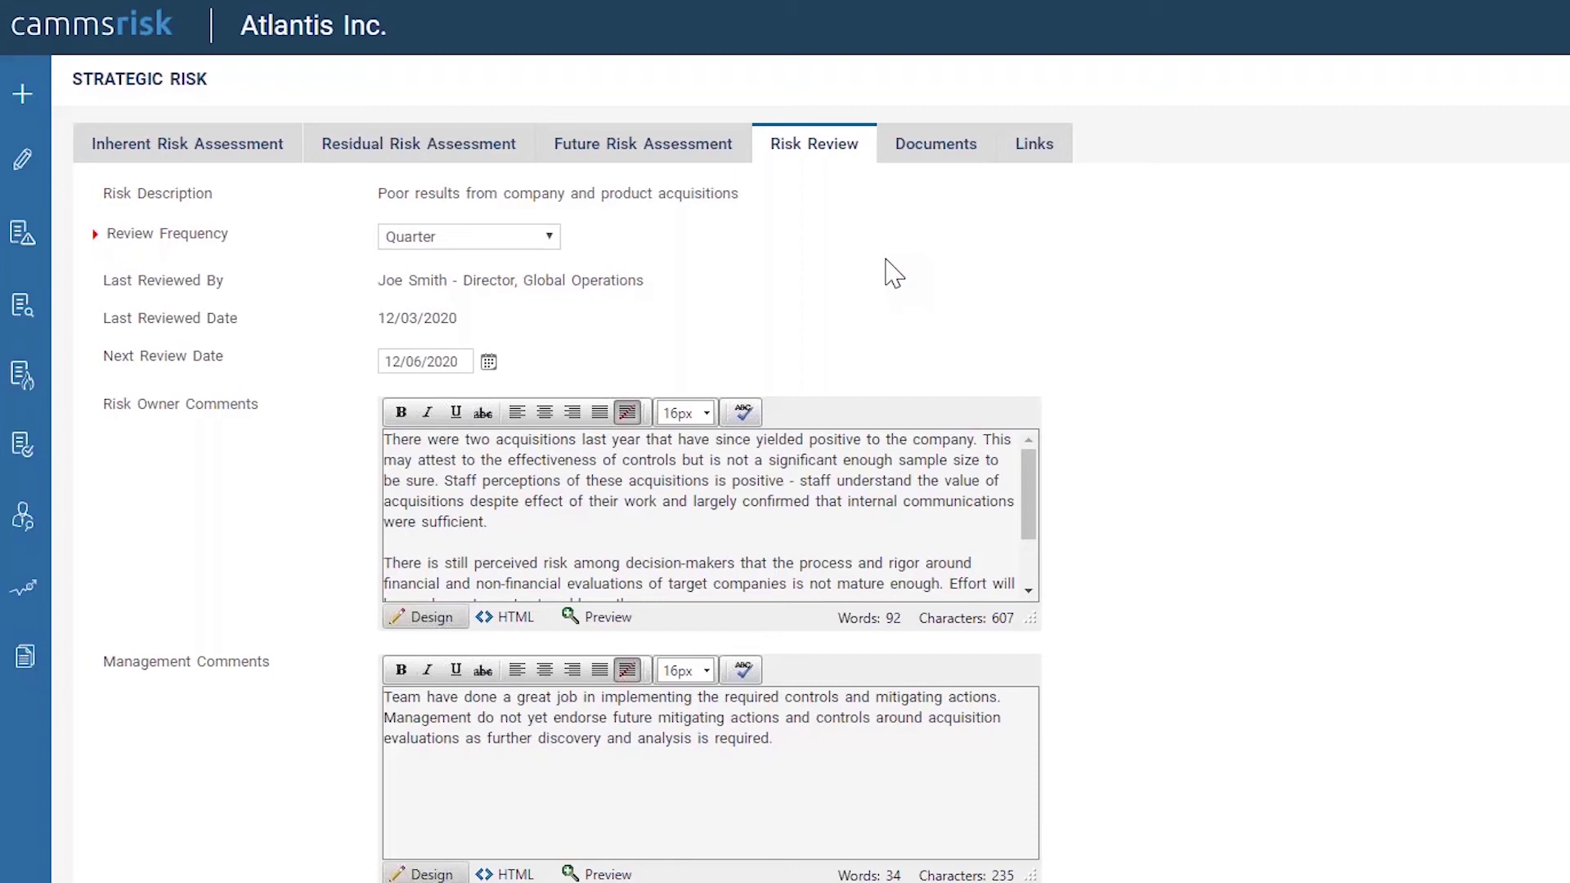
# Look through the risk's linked KPIs, Obligations, Audits and Hierarchy Links
pyautogui.click(1034, 145)
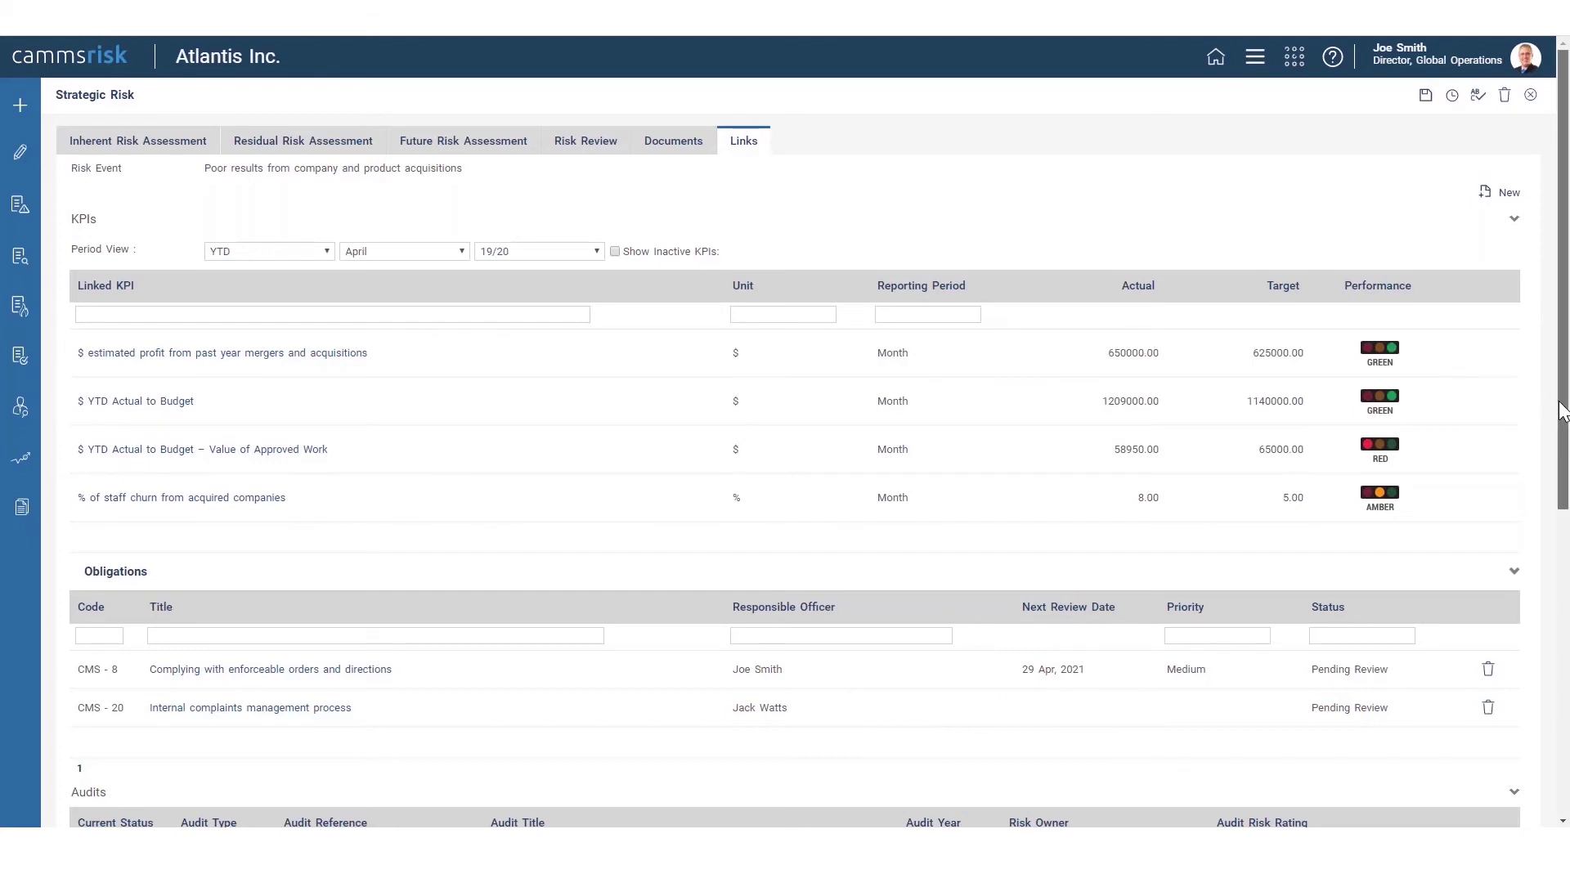
pyautogui.moveTo(1563, 412); pyautogui.dragTo(1563, 717)
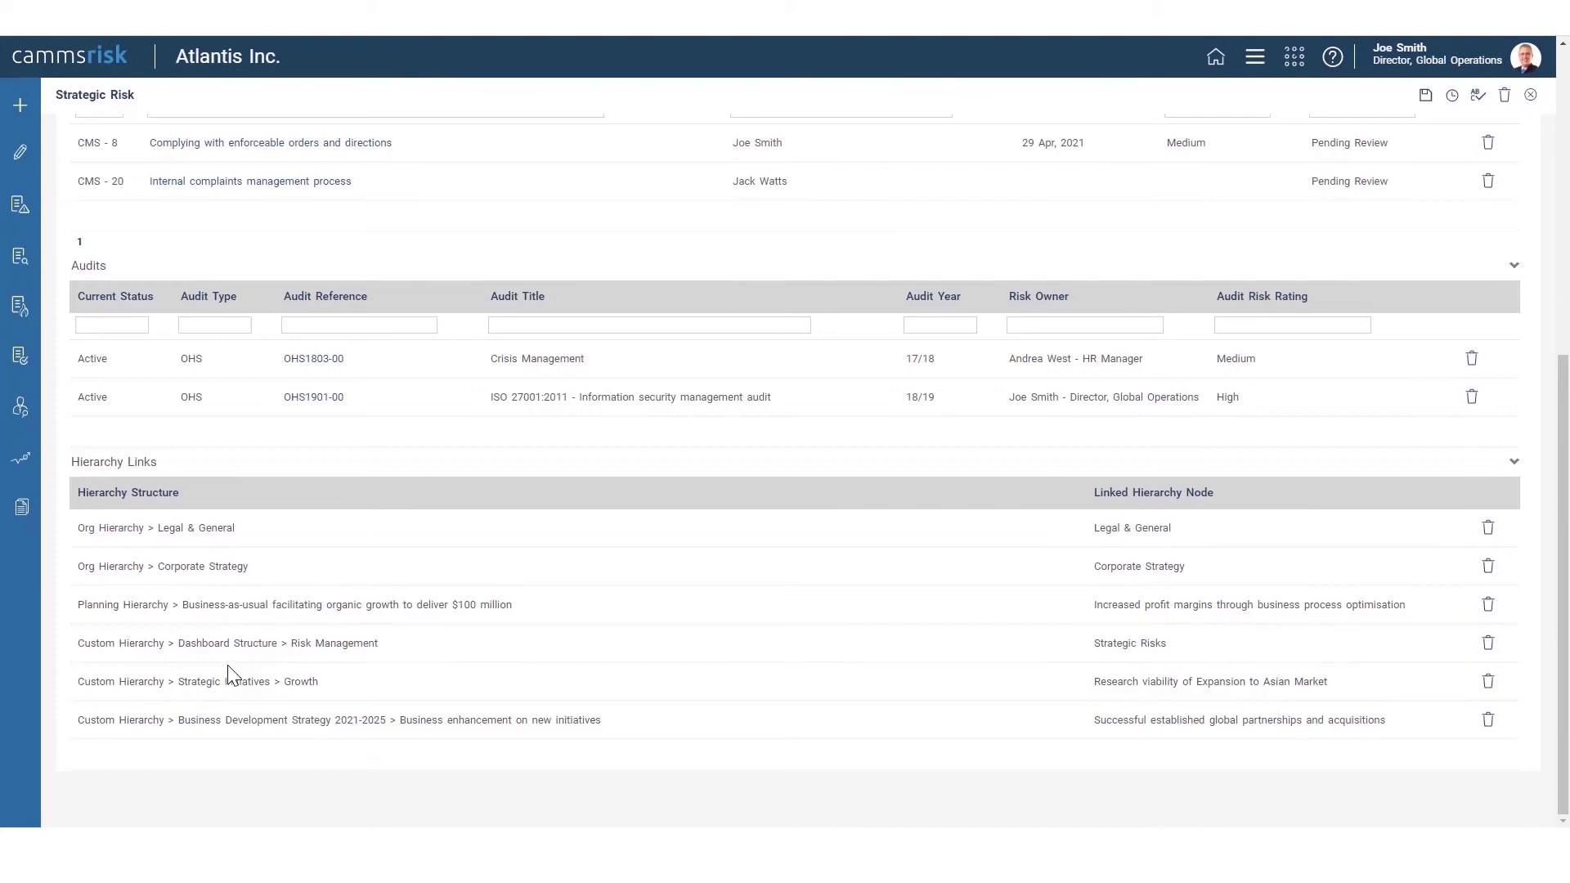
pyautogui.scroll(6, 230, 672)
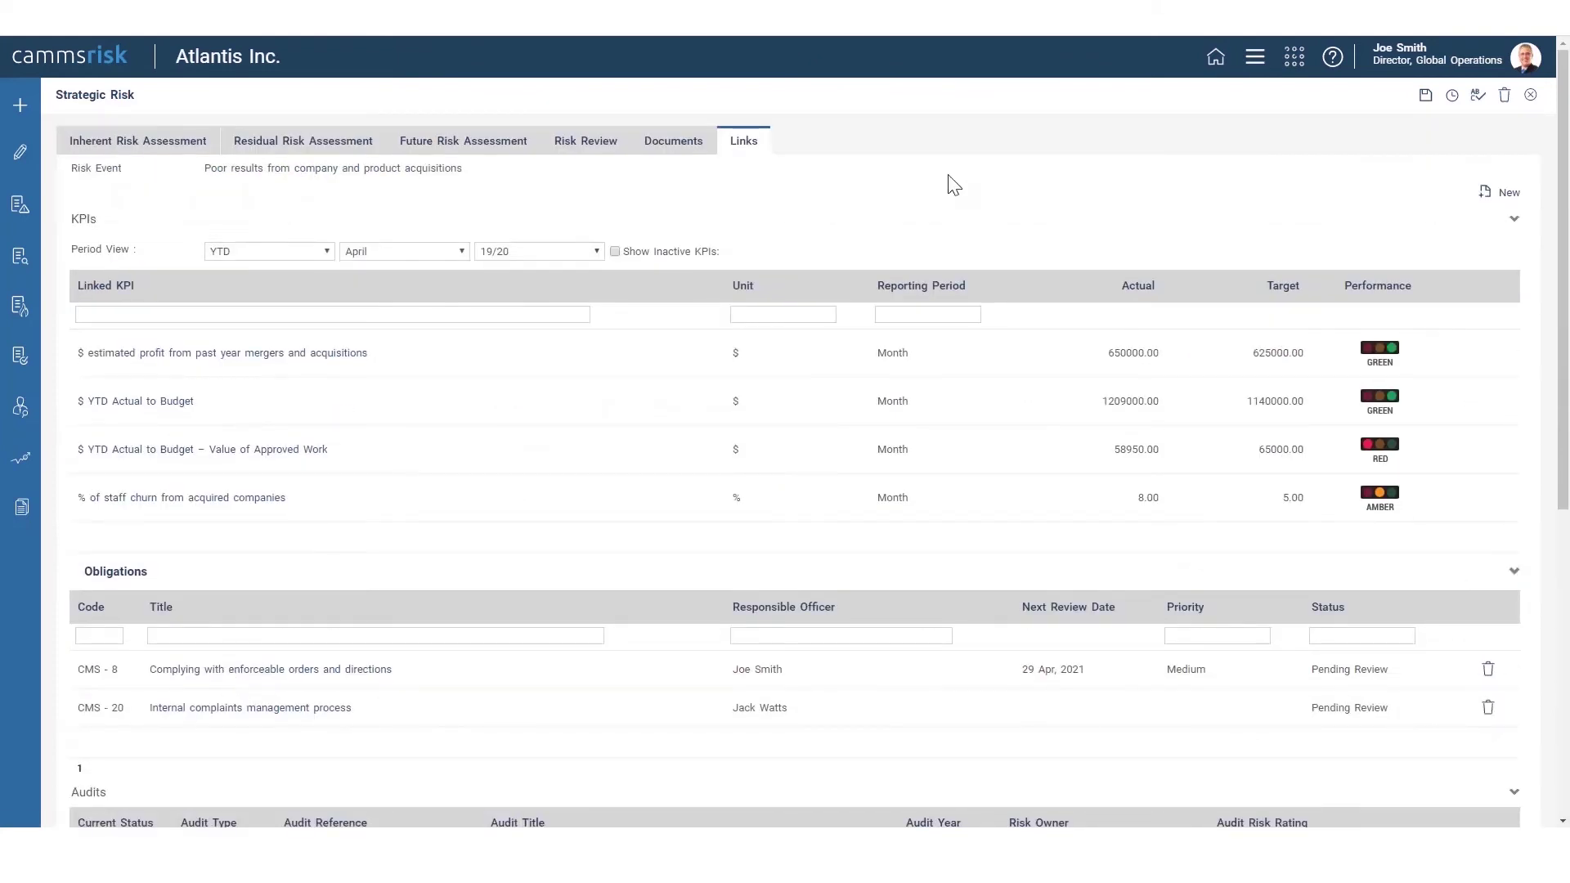
# Open My Quick Update, expand the strategic risk Loss of intellectual property to review its assessment and comments, and collapse it
pyautogui.hotkey('alt', 'Left')
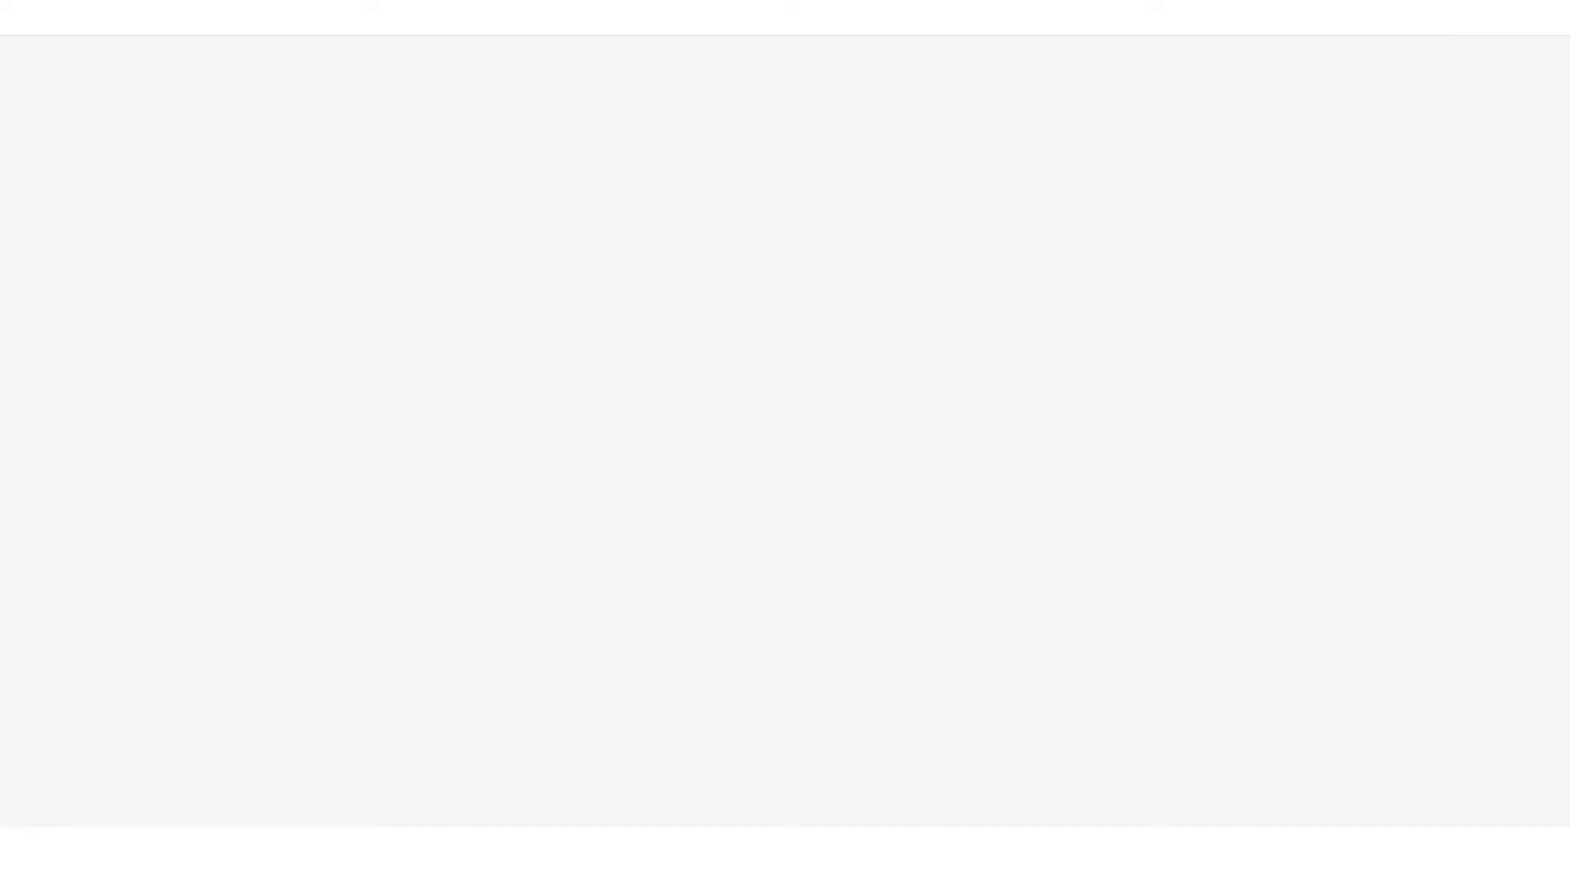
pyautogui.click(863, 128)
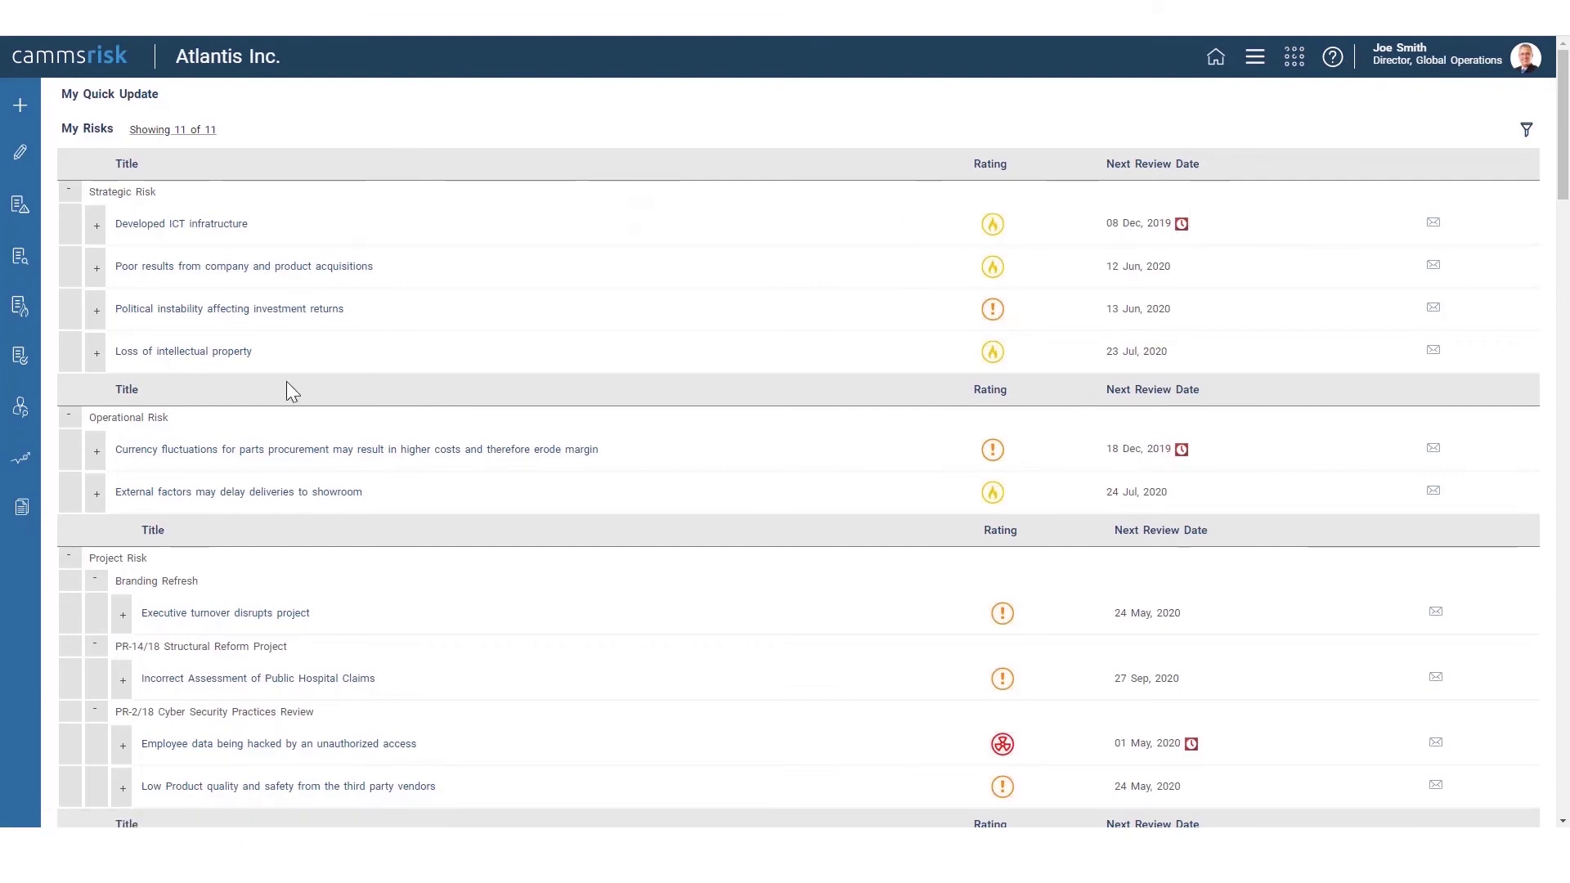
pyautogui.click(96, 354)
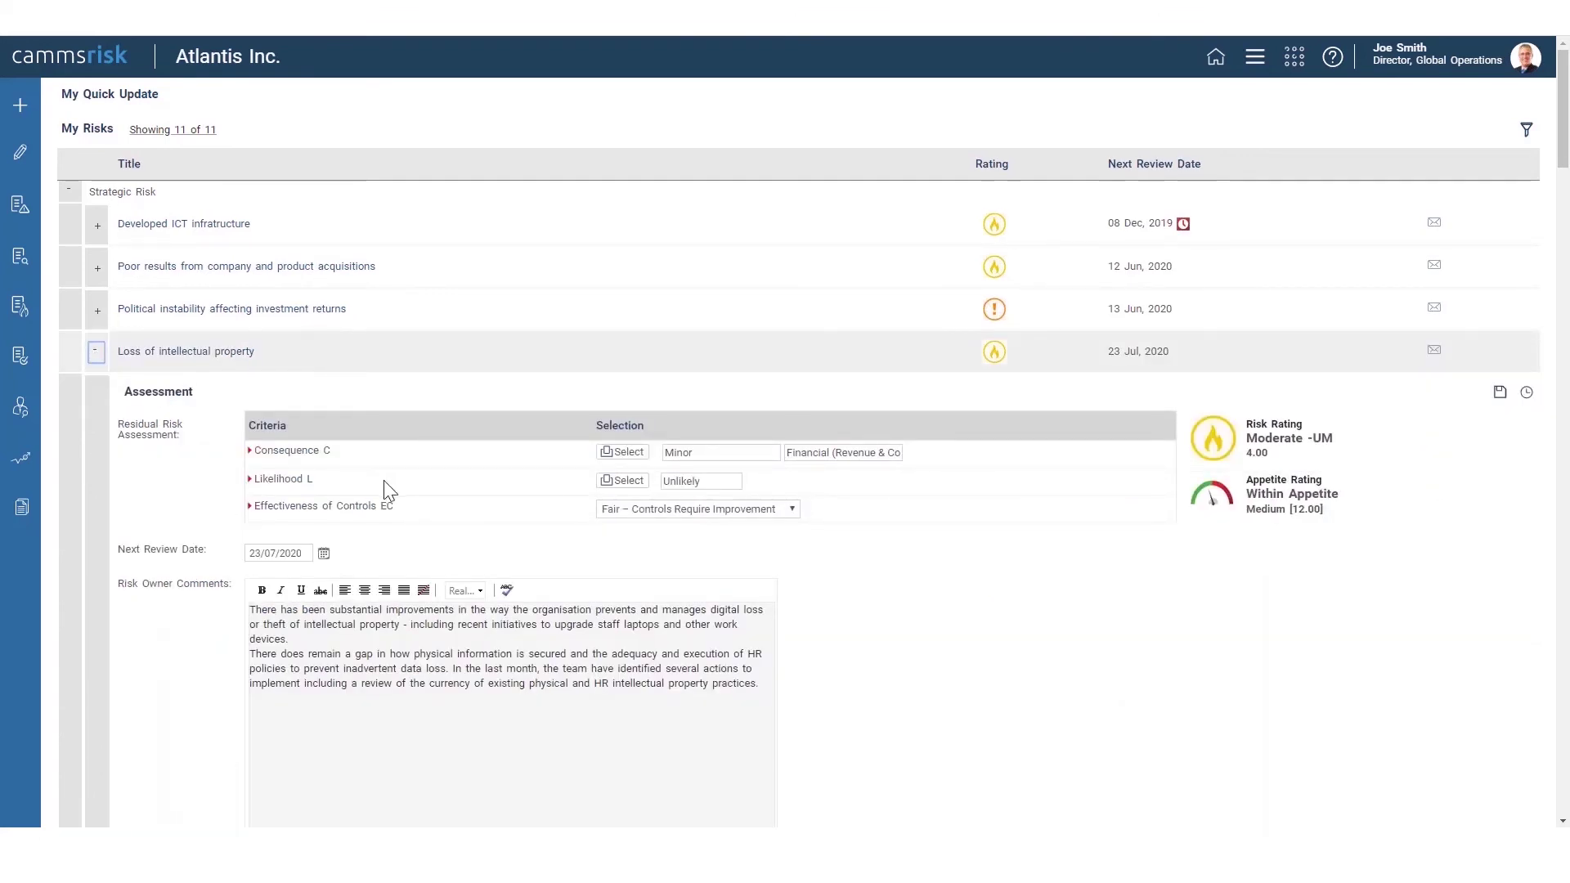
pyautogui.scroll(-3, 271, 496)
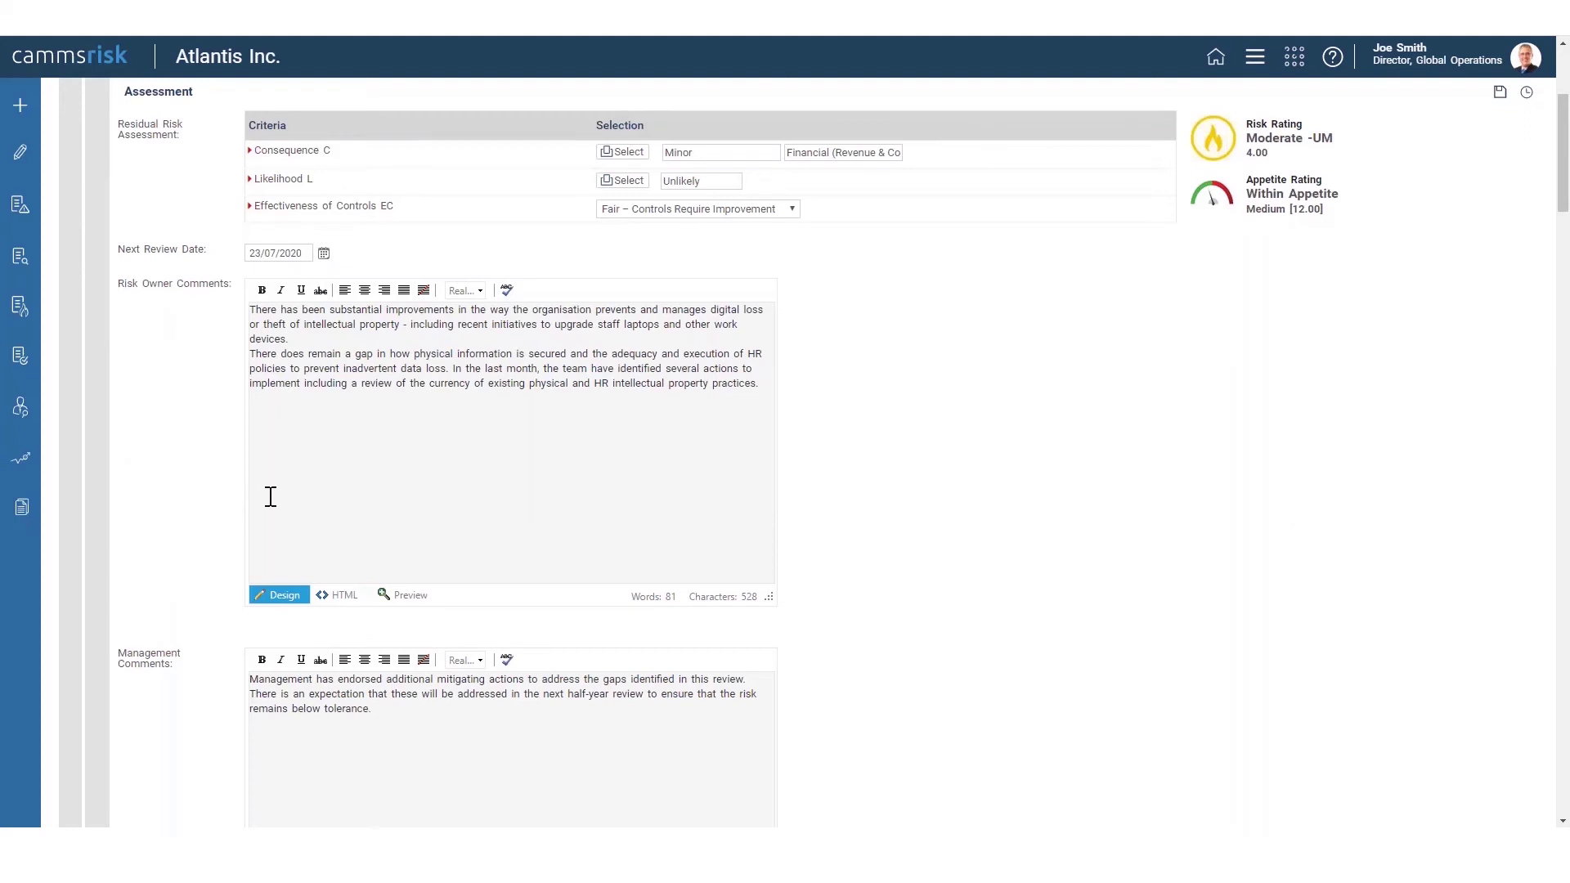
pyautogui.scroll(4, 313, 404)
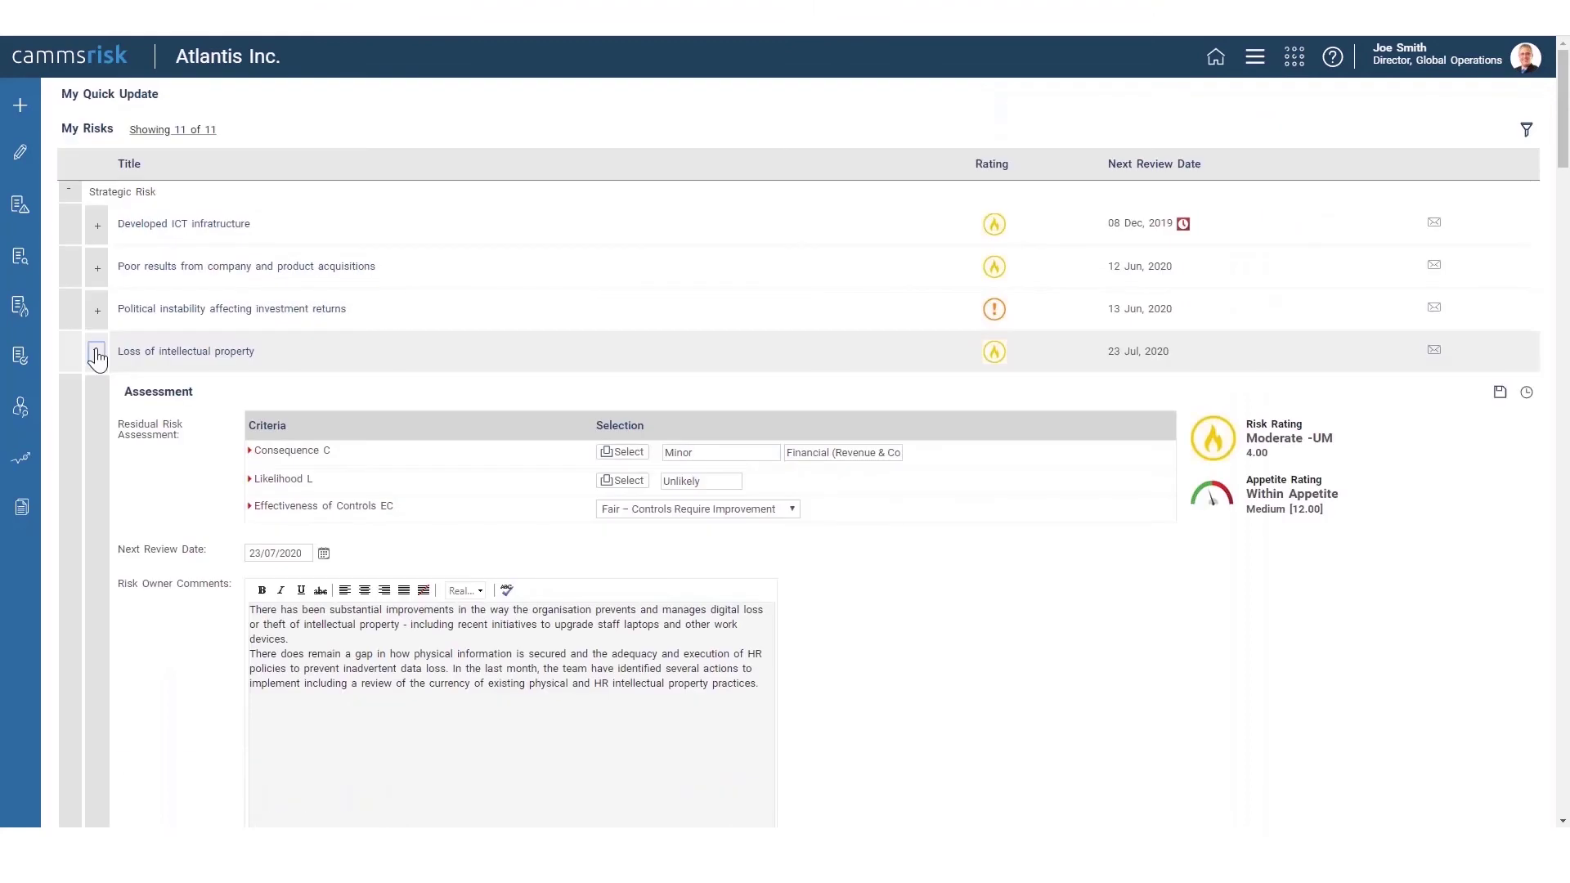
pyautogui.click(95, 351)
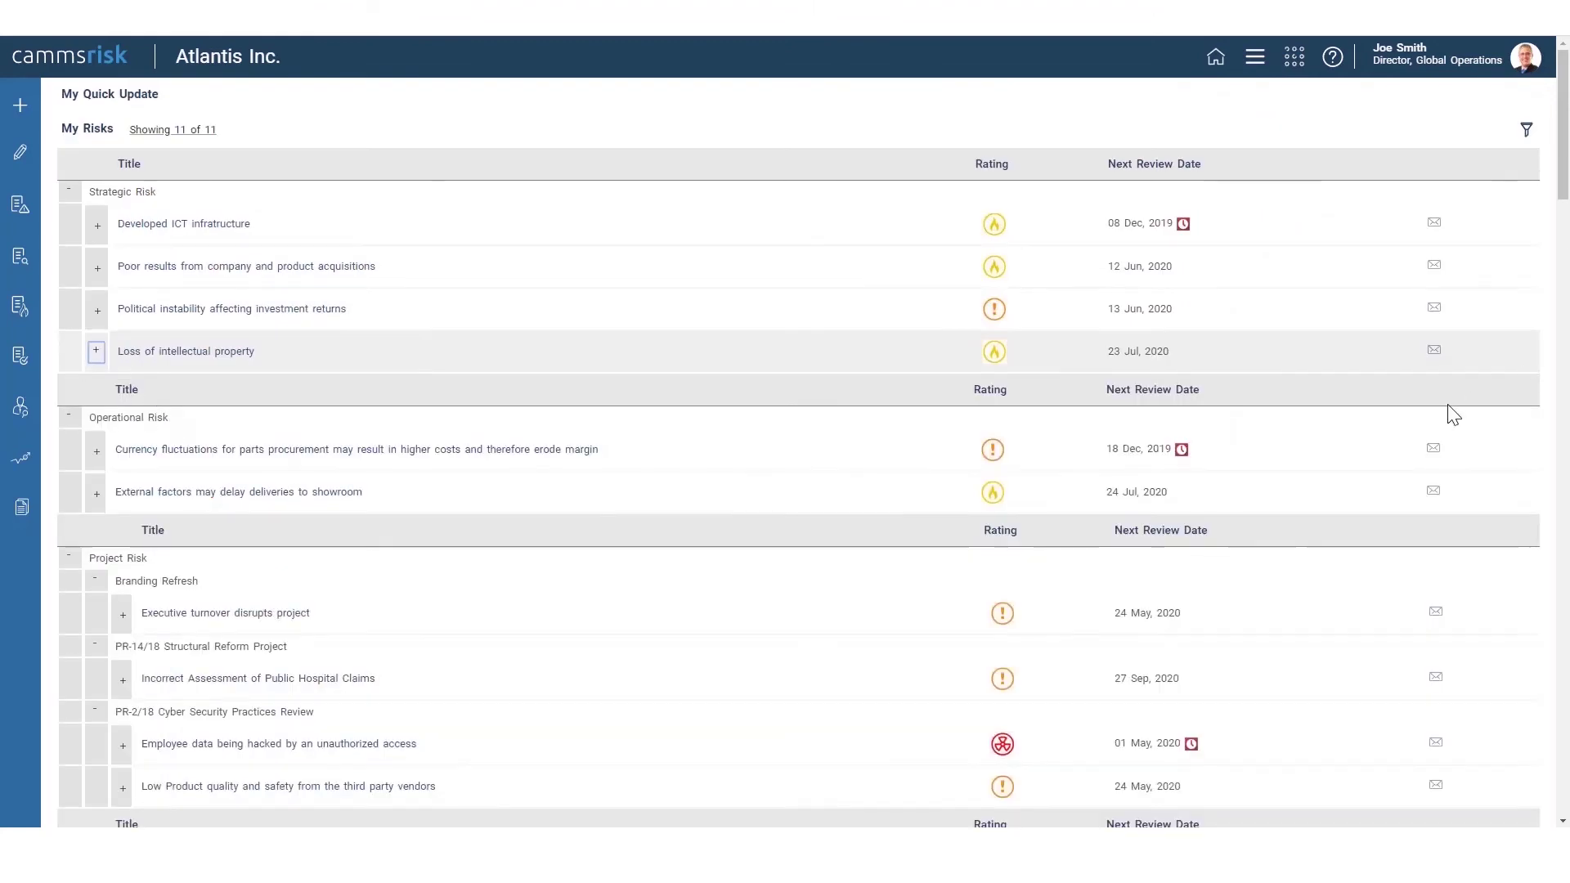
# Look through the remaining My Risks entries and the My Risk Actions list with its progress comments, statuses and completion values
pyautogui.scroll(-4, 1449, 414)
pyautogui.scroll(-4, 1391, 458)
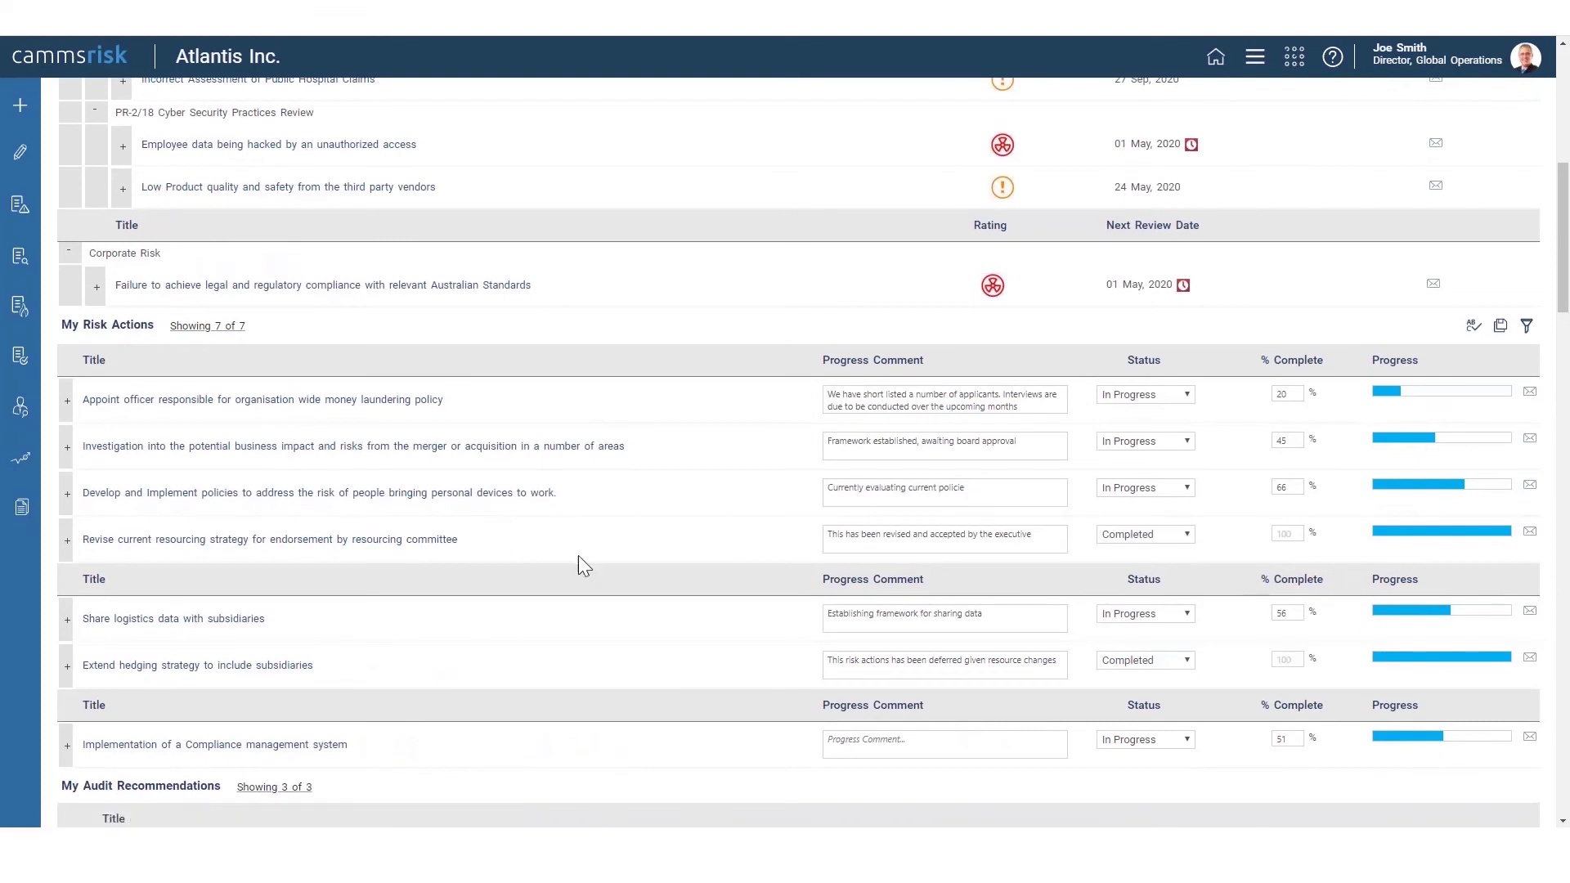
pyautogui.scroll(8, 537, 552)
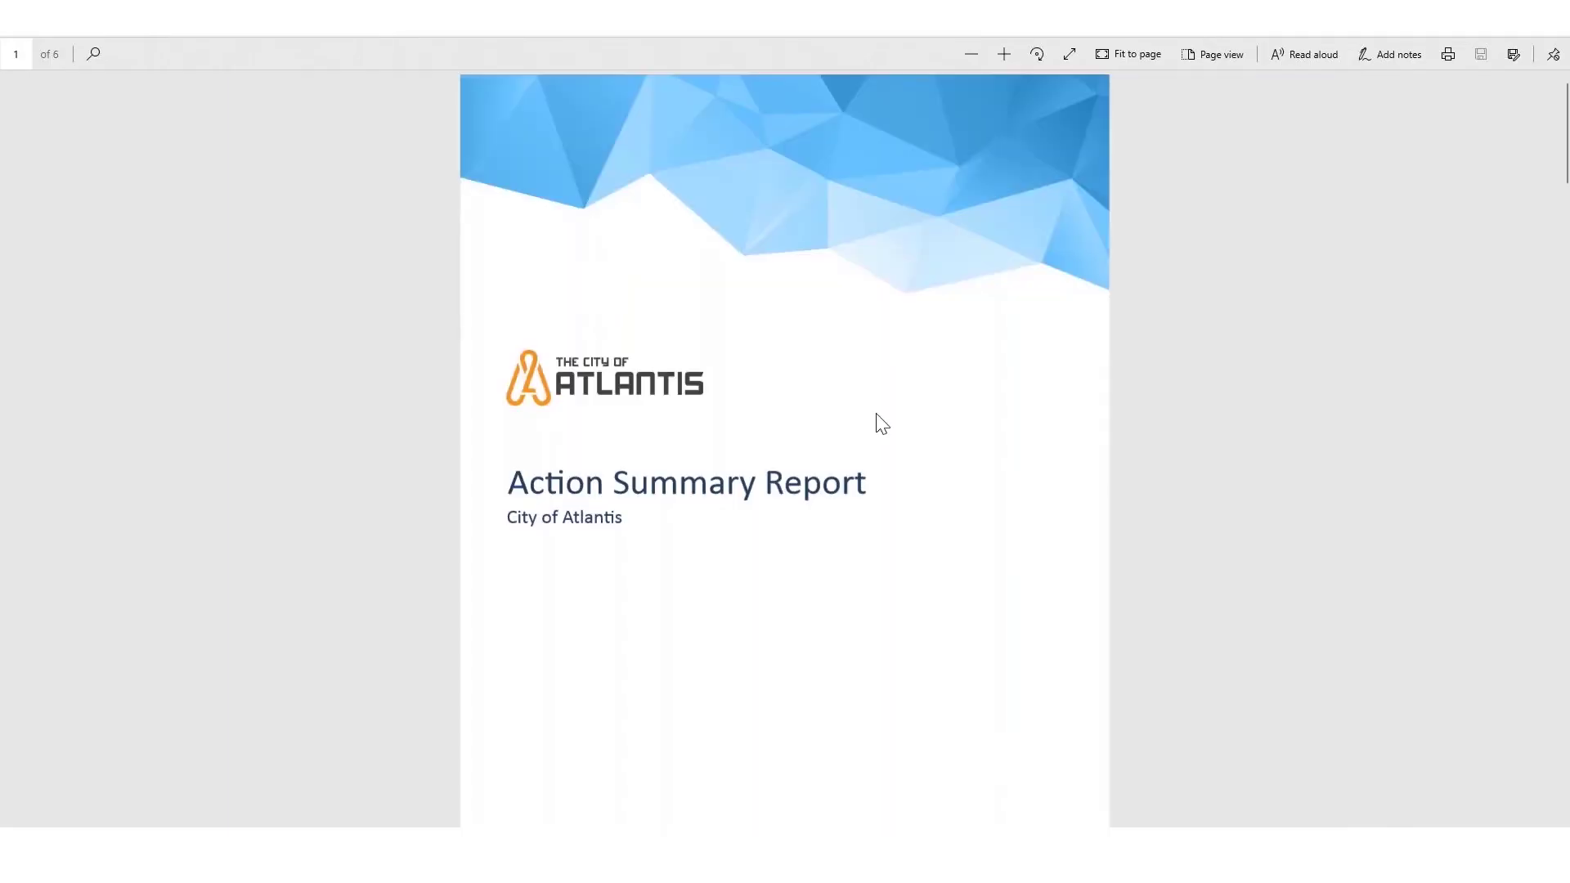
# Enlarge the Action Summary Report PDF and examine it from the cover page to the Actions by Schedule chart on page 2
pyautogui.keyDown('ctrl'); pyautogui.scroll(1, 877, 423); pyautogui.keyUp('ctrl')
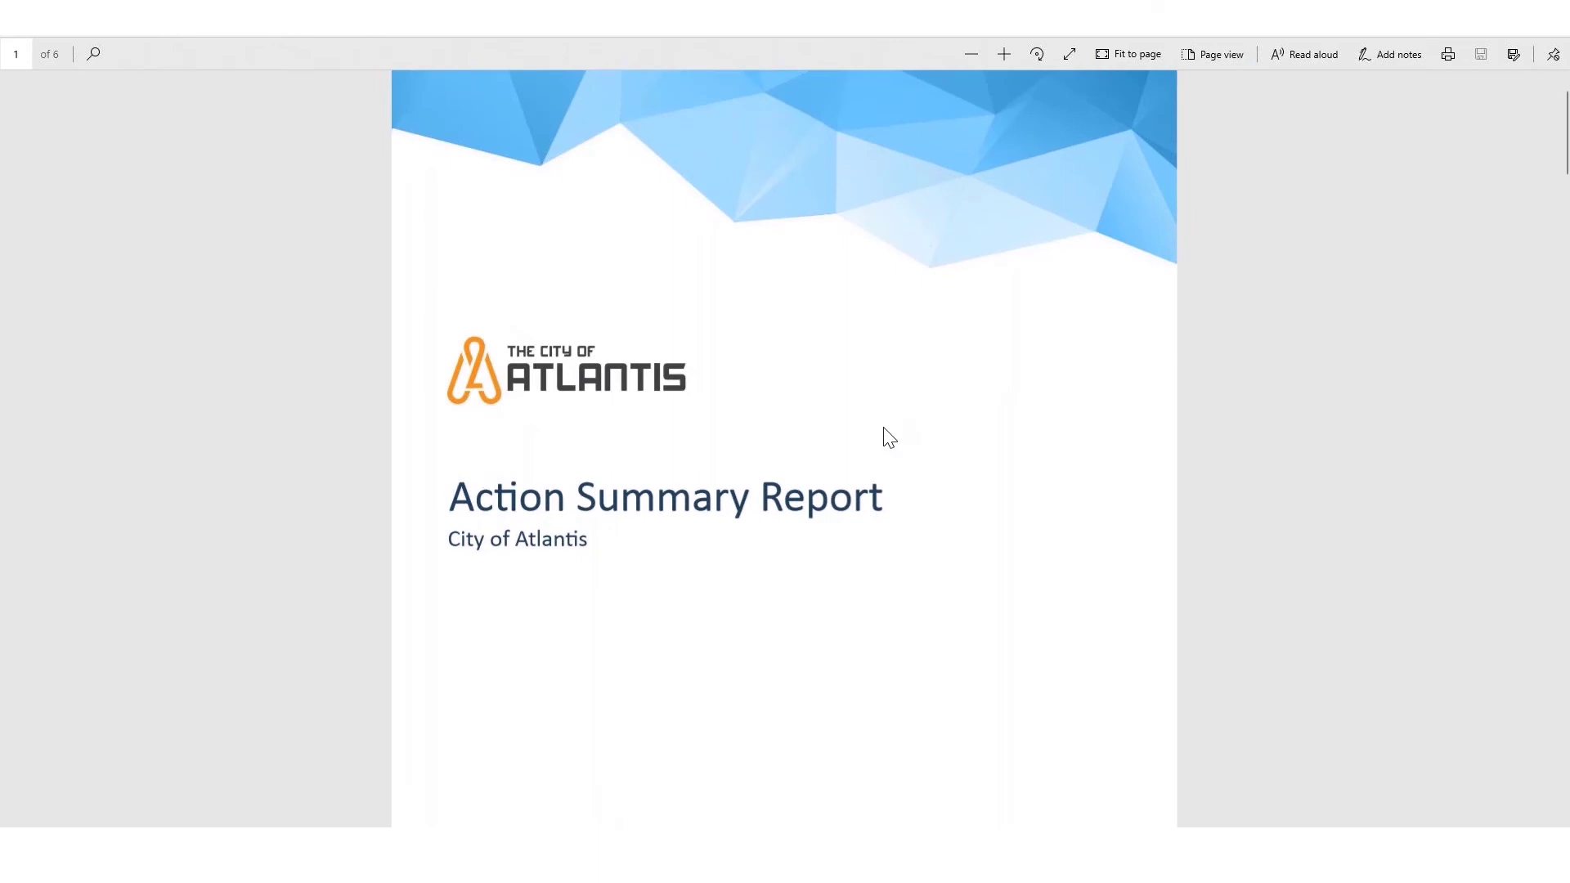
pyautogui.scroll(-5, 884, 435)
pyautogui.scroll(-5, 889, 438)
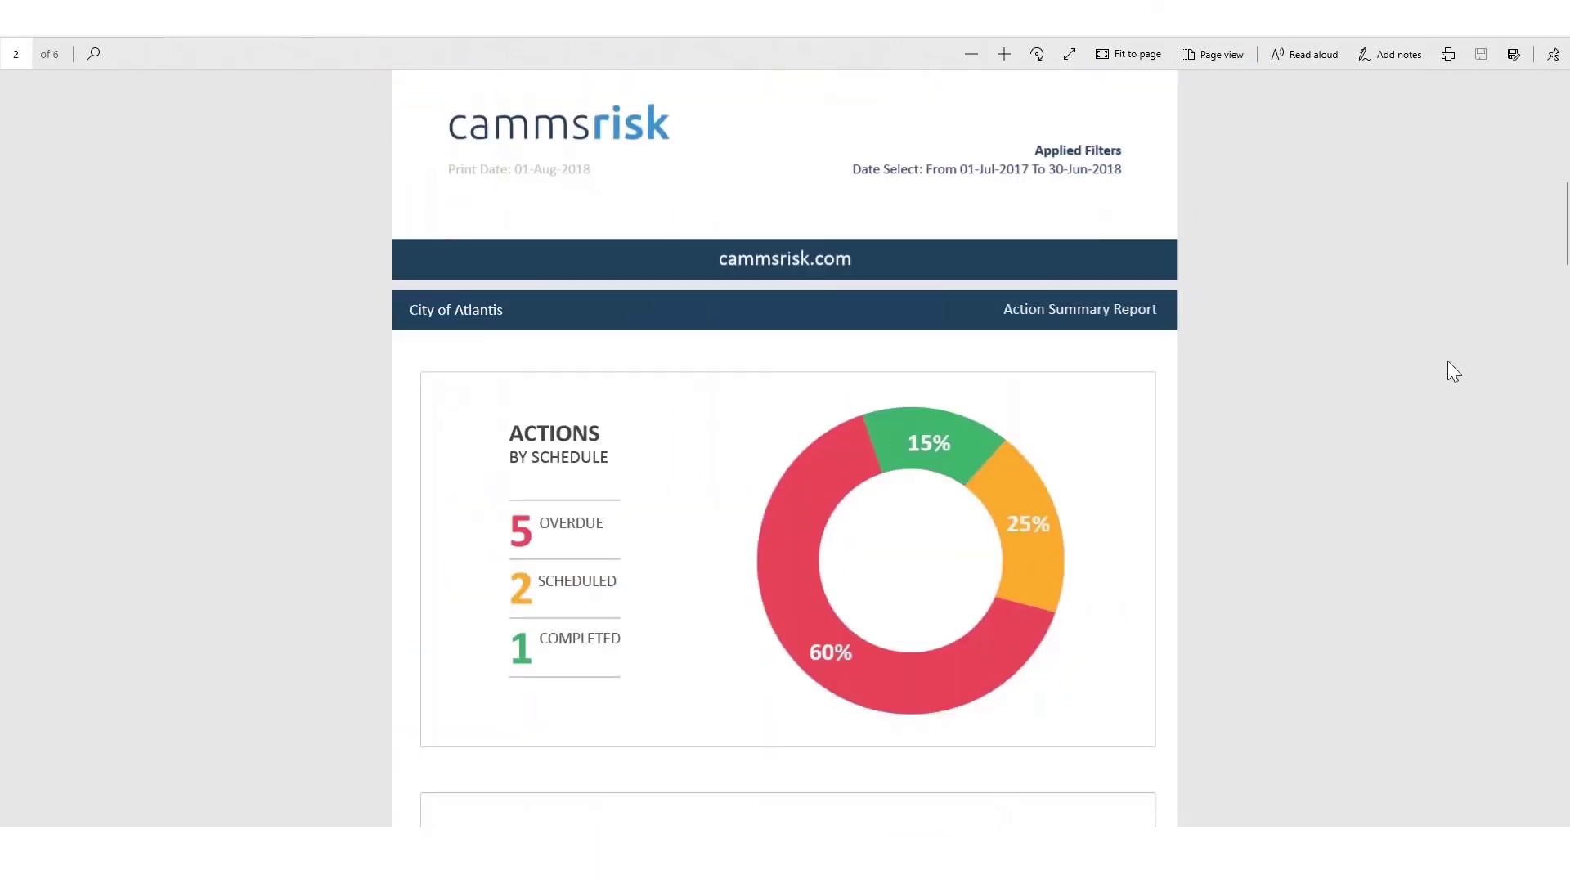
# Examine the rest of the Action Summary Report and the Bow Tie Risk Summary Report PDF from its cover page onward
pyautogui.moveTo(1566, 250); pyautogui.dragTo(1564, 509)
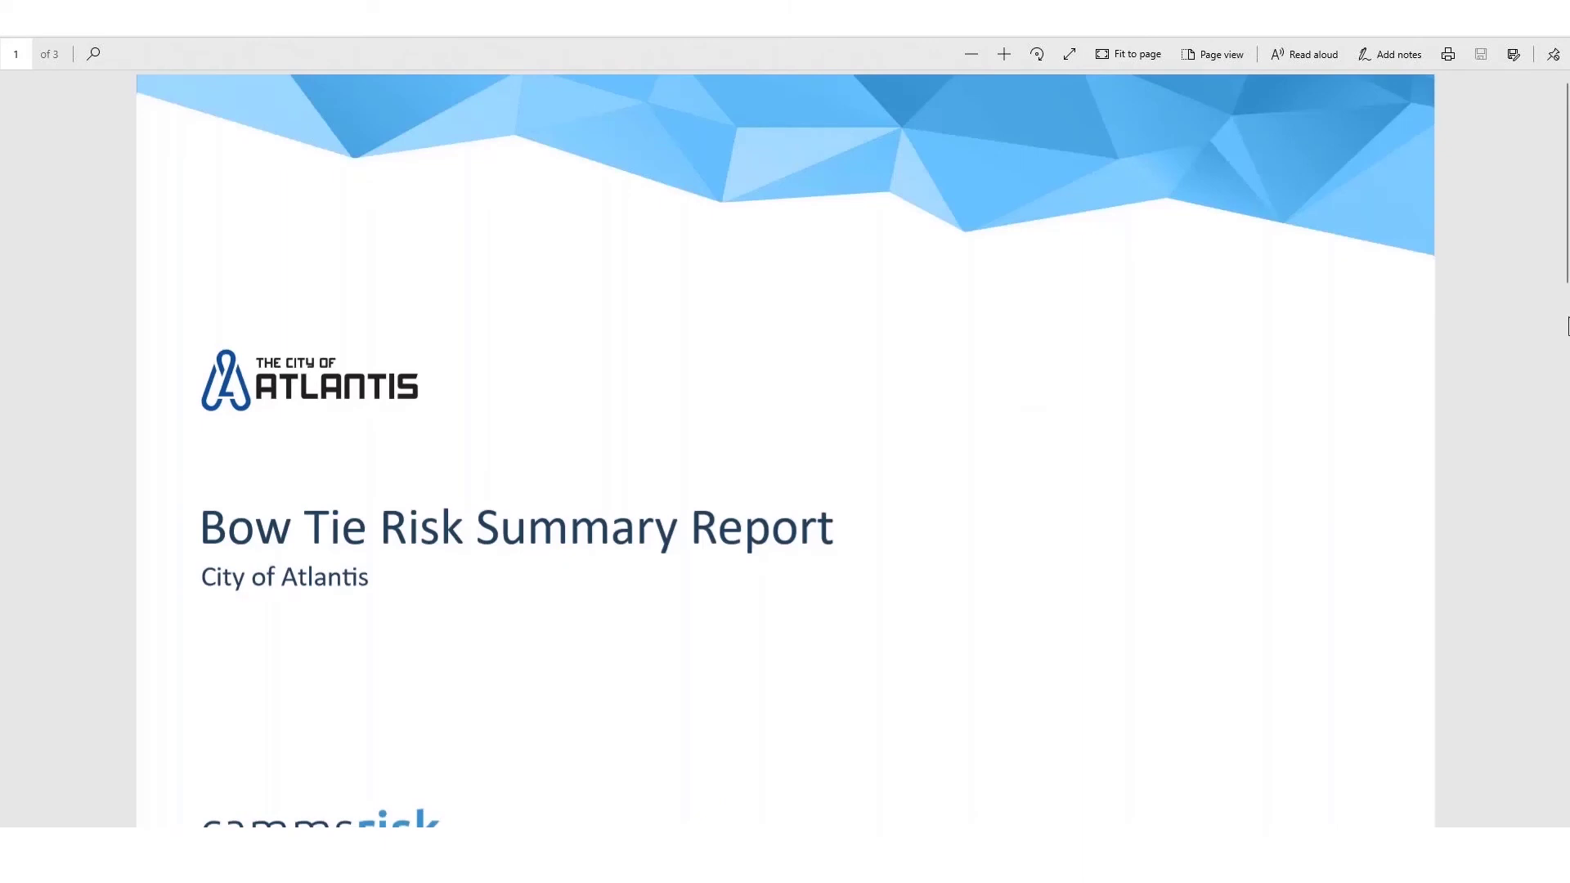
pyautogui.moveTo(1563, 287); pyautogui.dragTo(1563, 516)
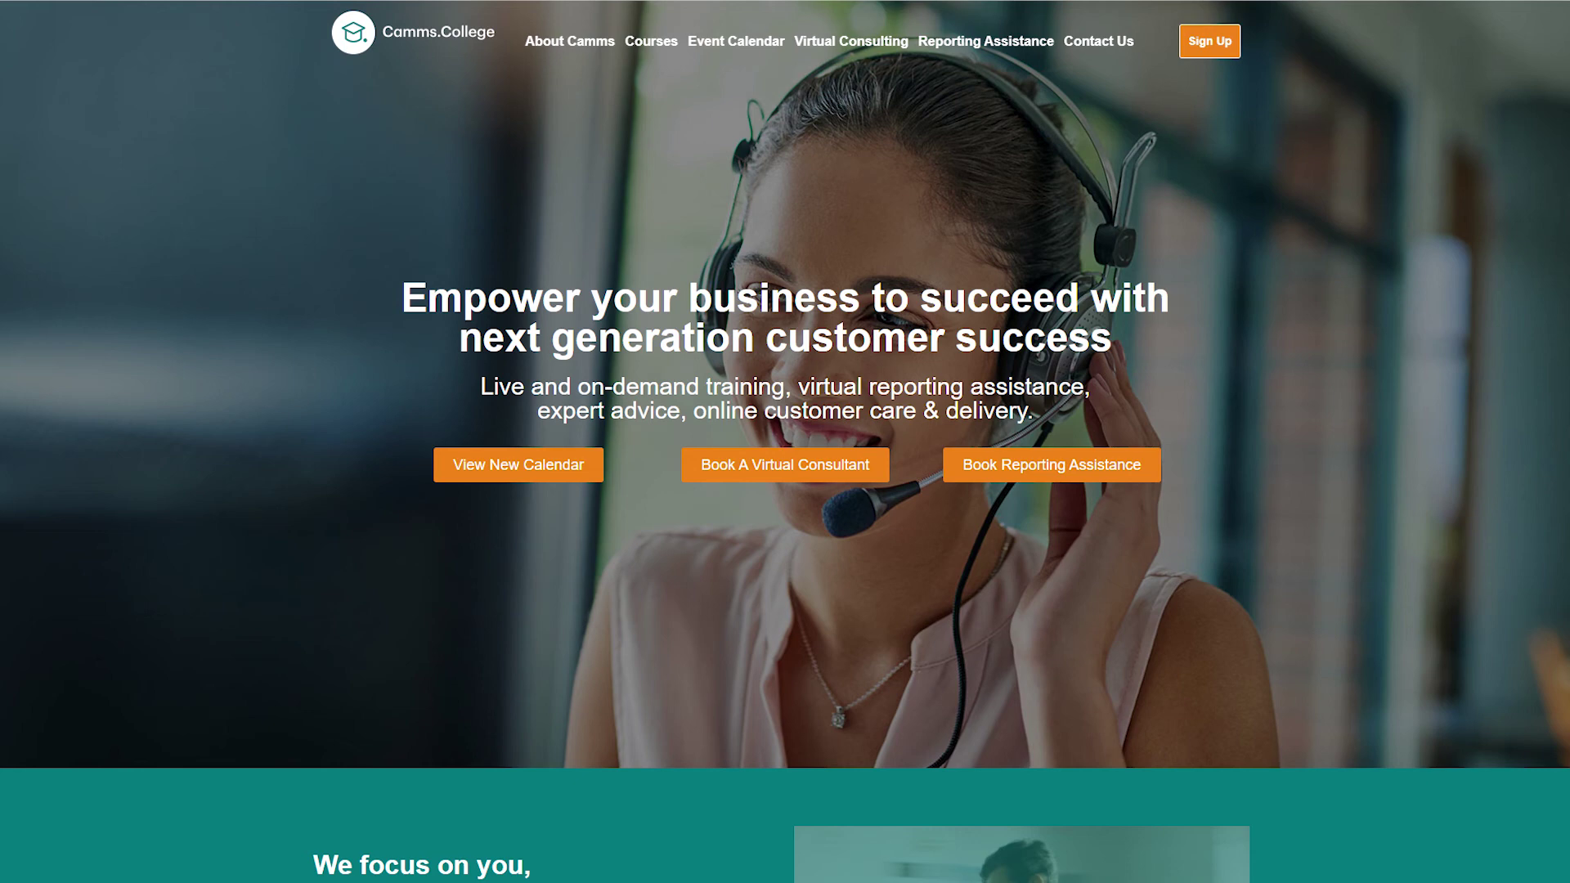
# Look through the Camms.College home page down to the May 2020 Global Event Calendar and return to its beginning
pyautogui.scroll(-15, 785, 441)
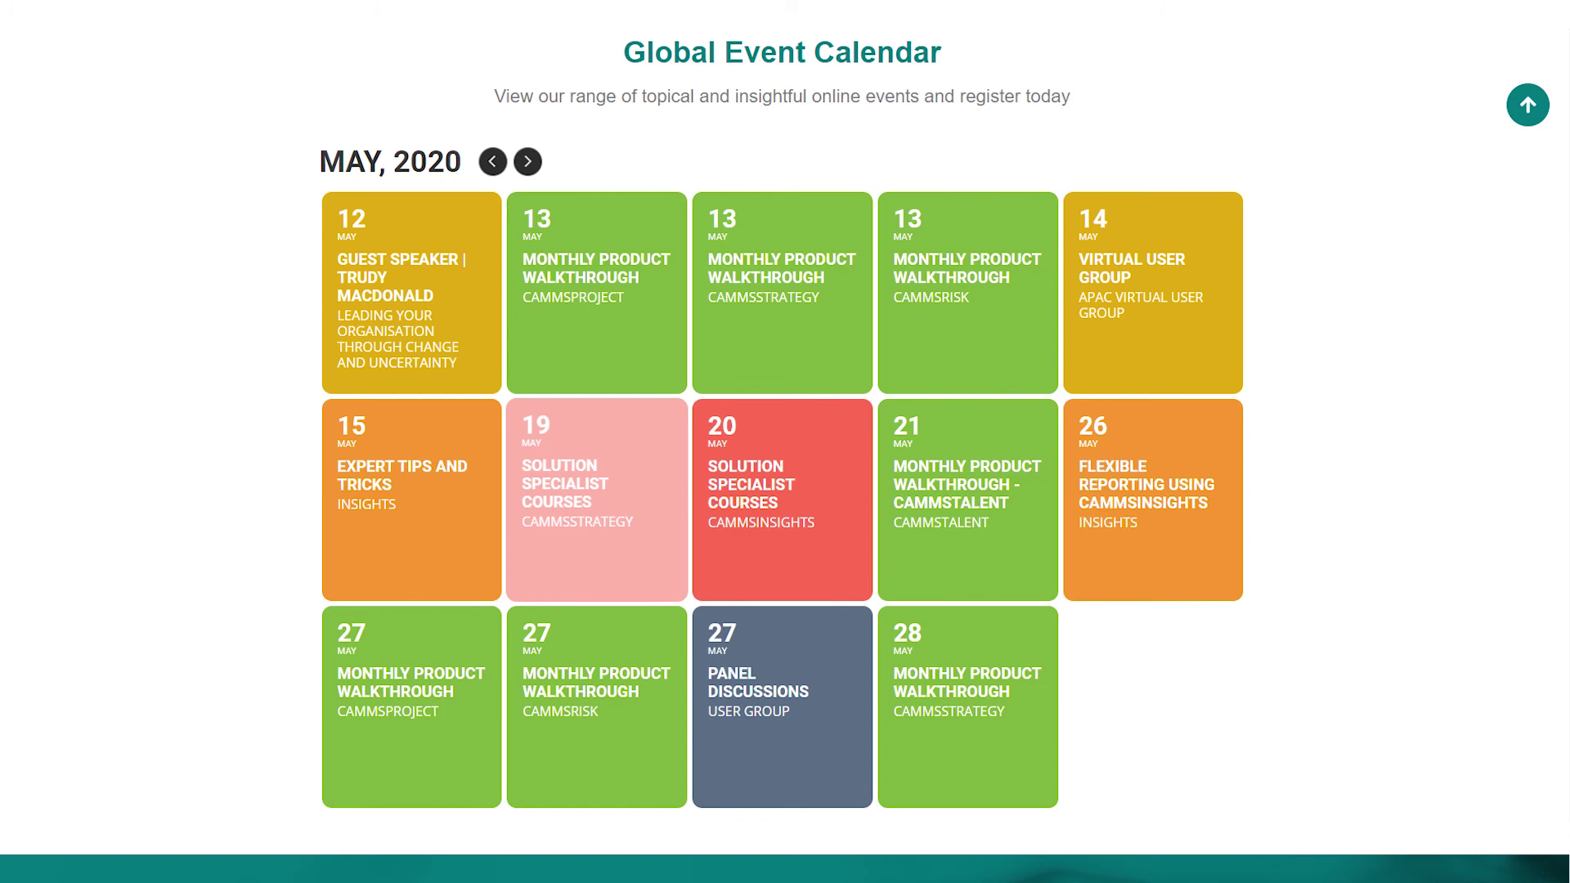
pyautogui.scroll(15, 785, 441)
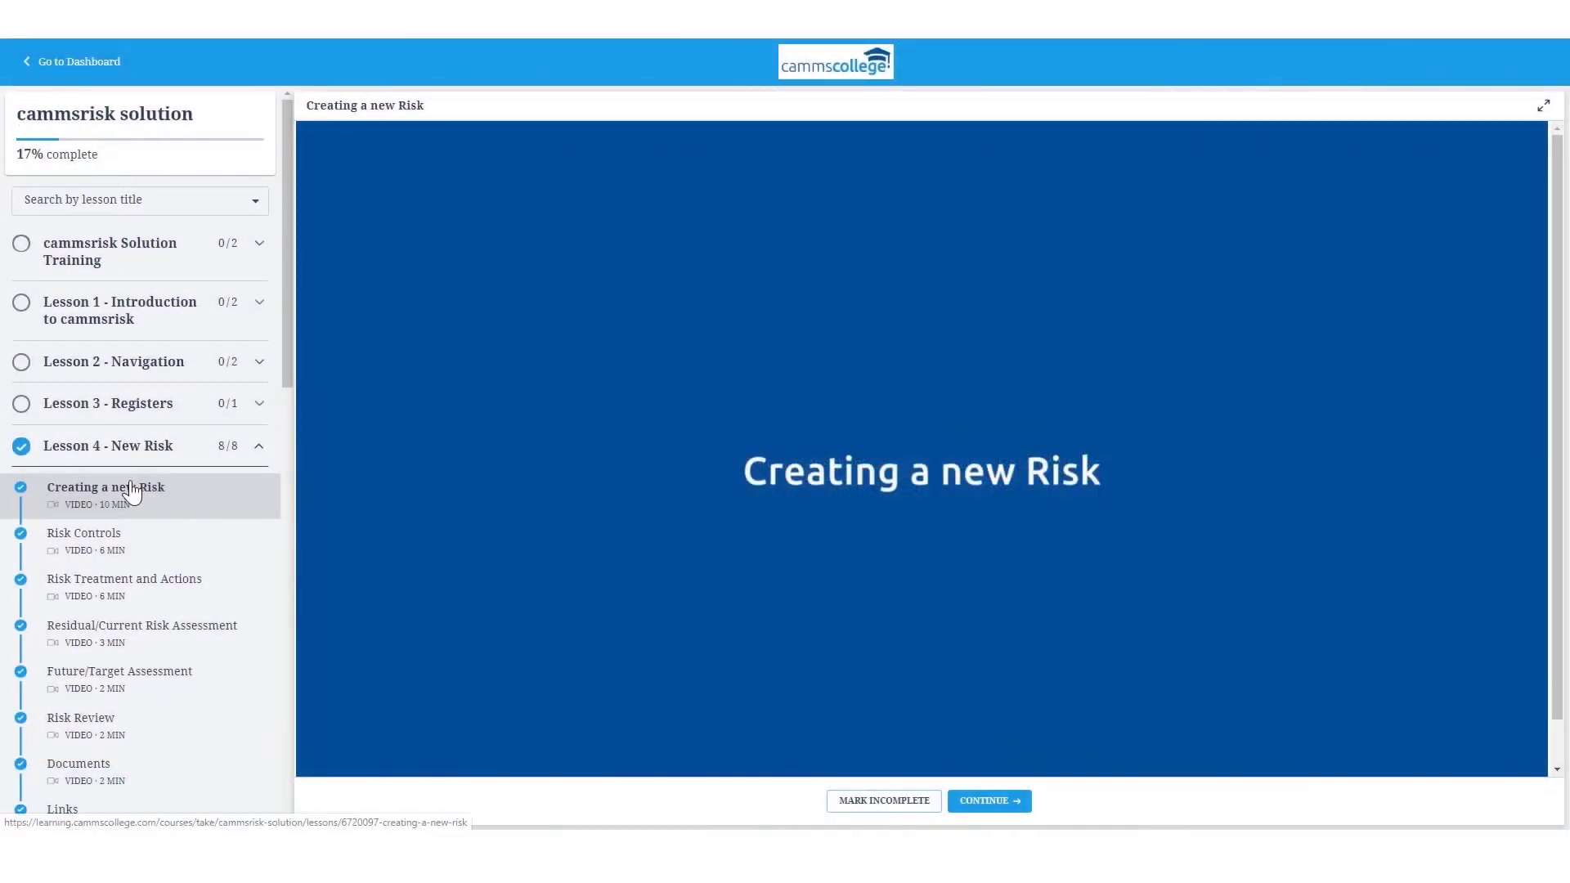
# Play the Creating a new Risk lesson video in Lesson 4 and skip ahead to the Strategic Risk form demonstration
pyautogui.click(620, 545)
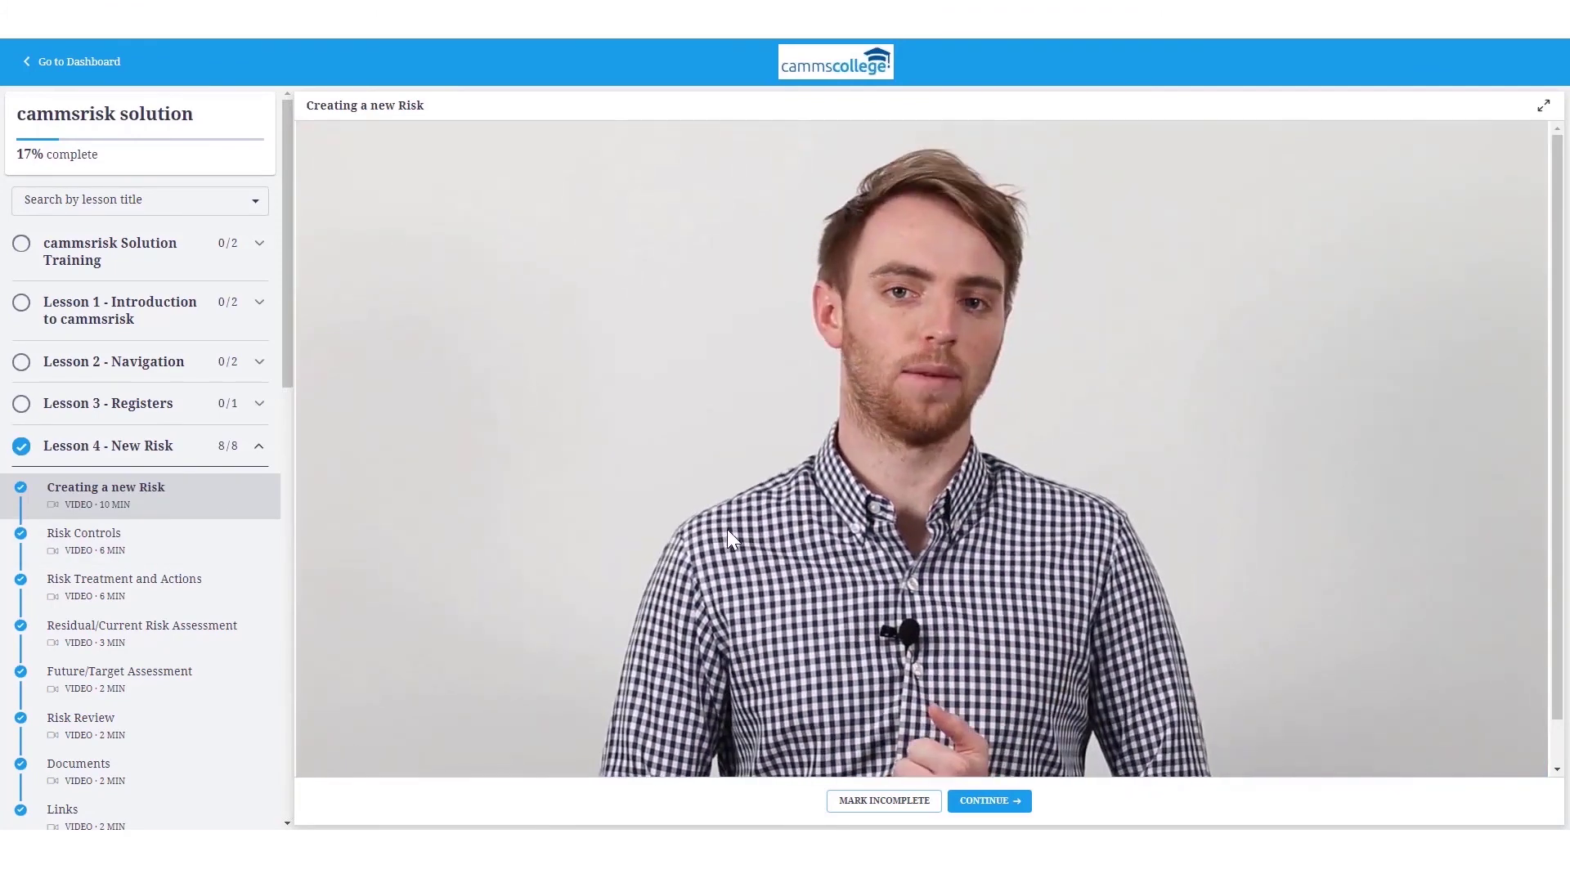
pyautogui.click(594, 717)
pyautogui.scroll(-1, 594, 717)
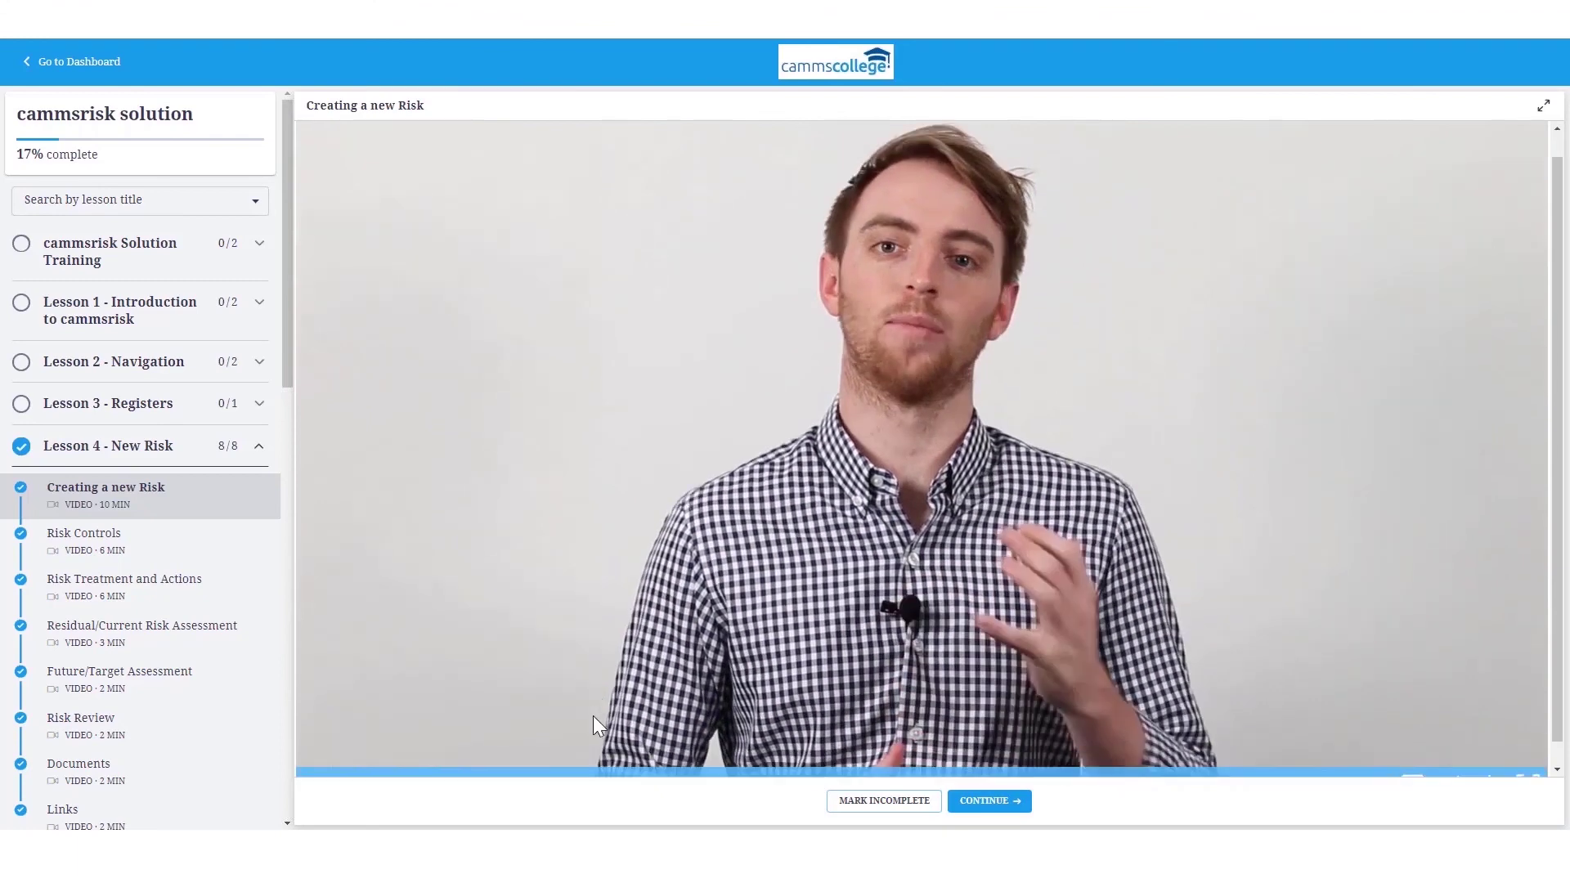
pyautogui.moveTo(398, 765); pyautogui.dragTo(506, 764)
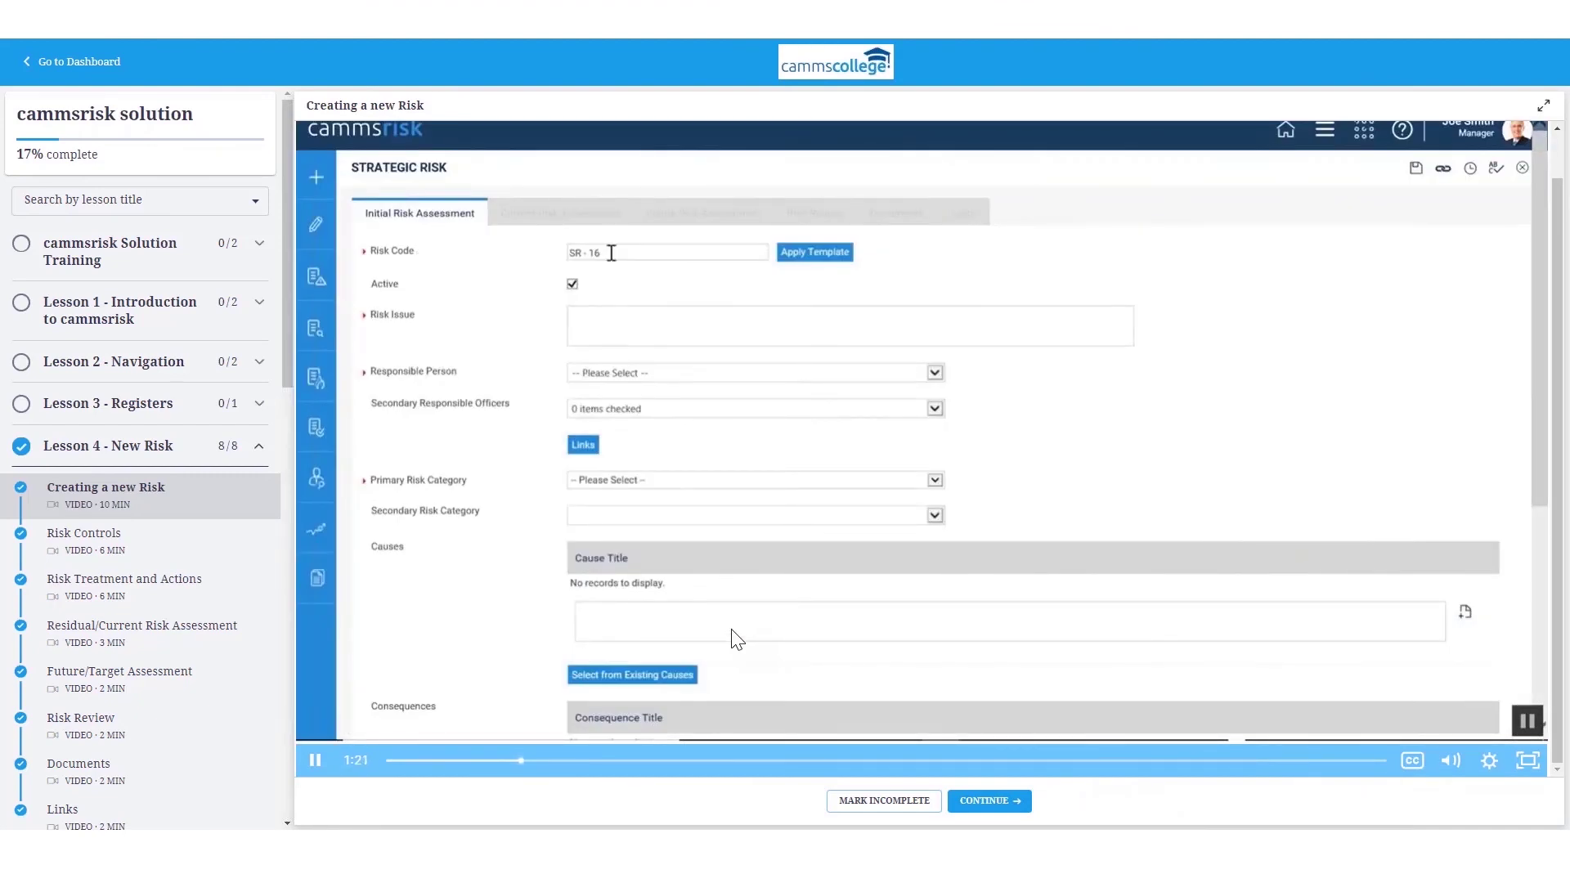
pyautogui.click(315, 761)
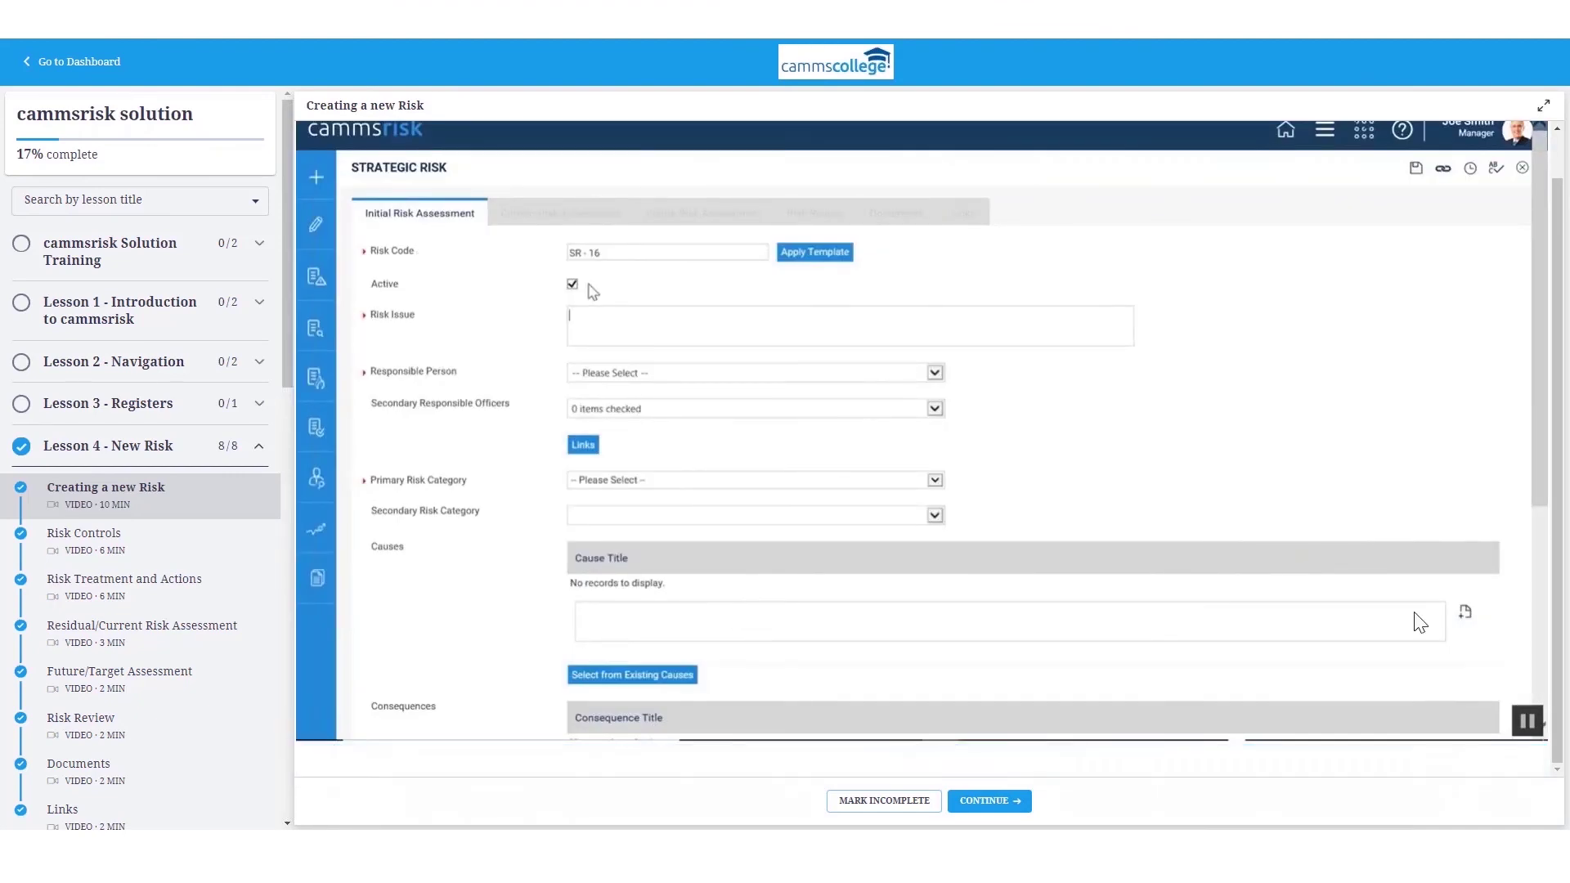